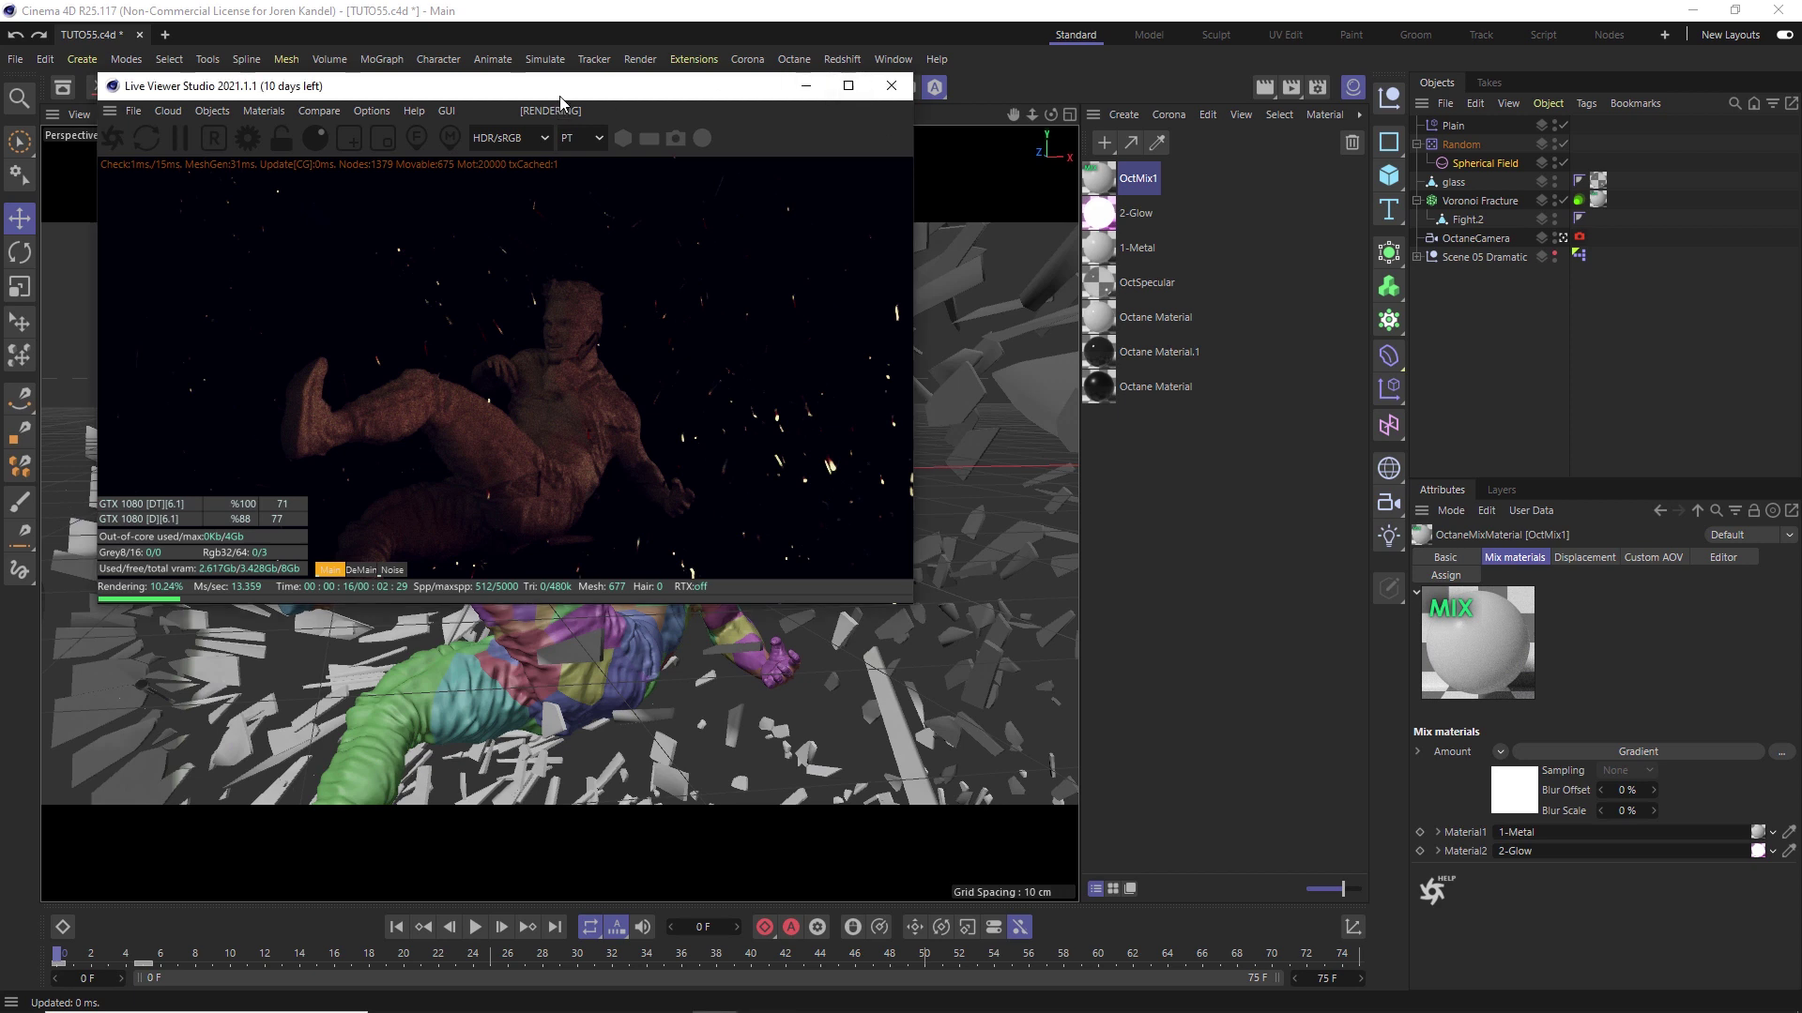
Step the animation from frame 3 to frame 7 to watch the live render update.
drag(559, 96, 718, 155)
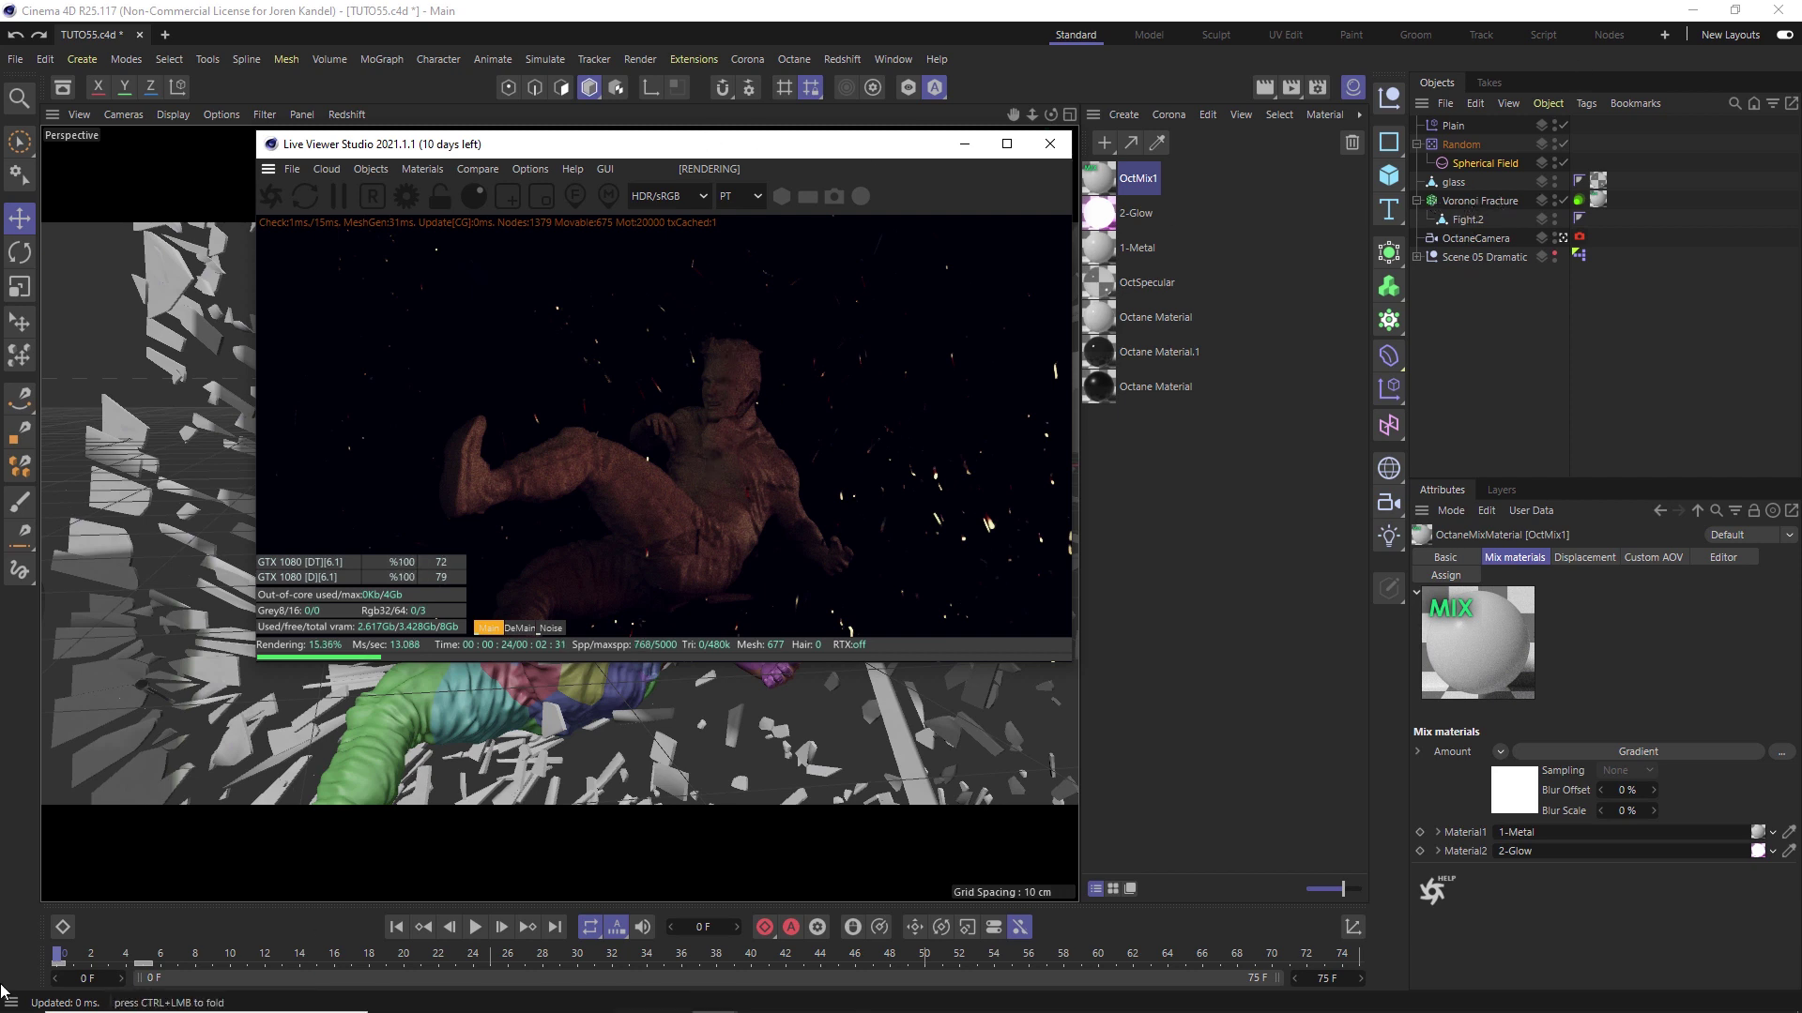
click(110, 955)
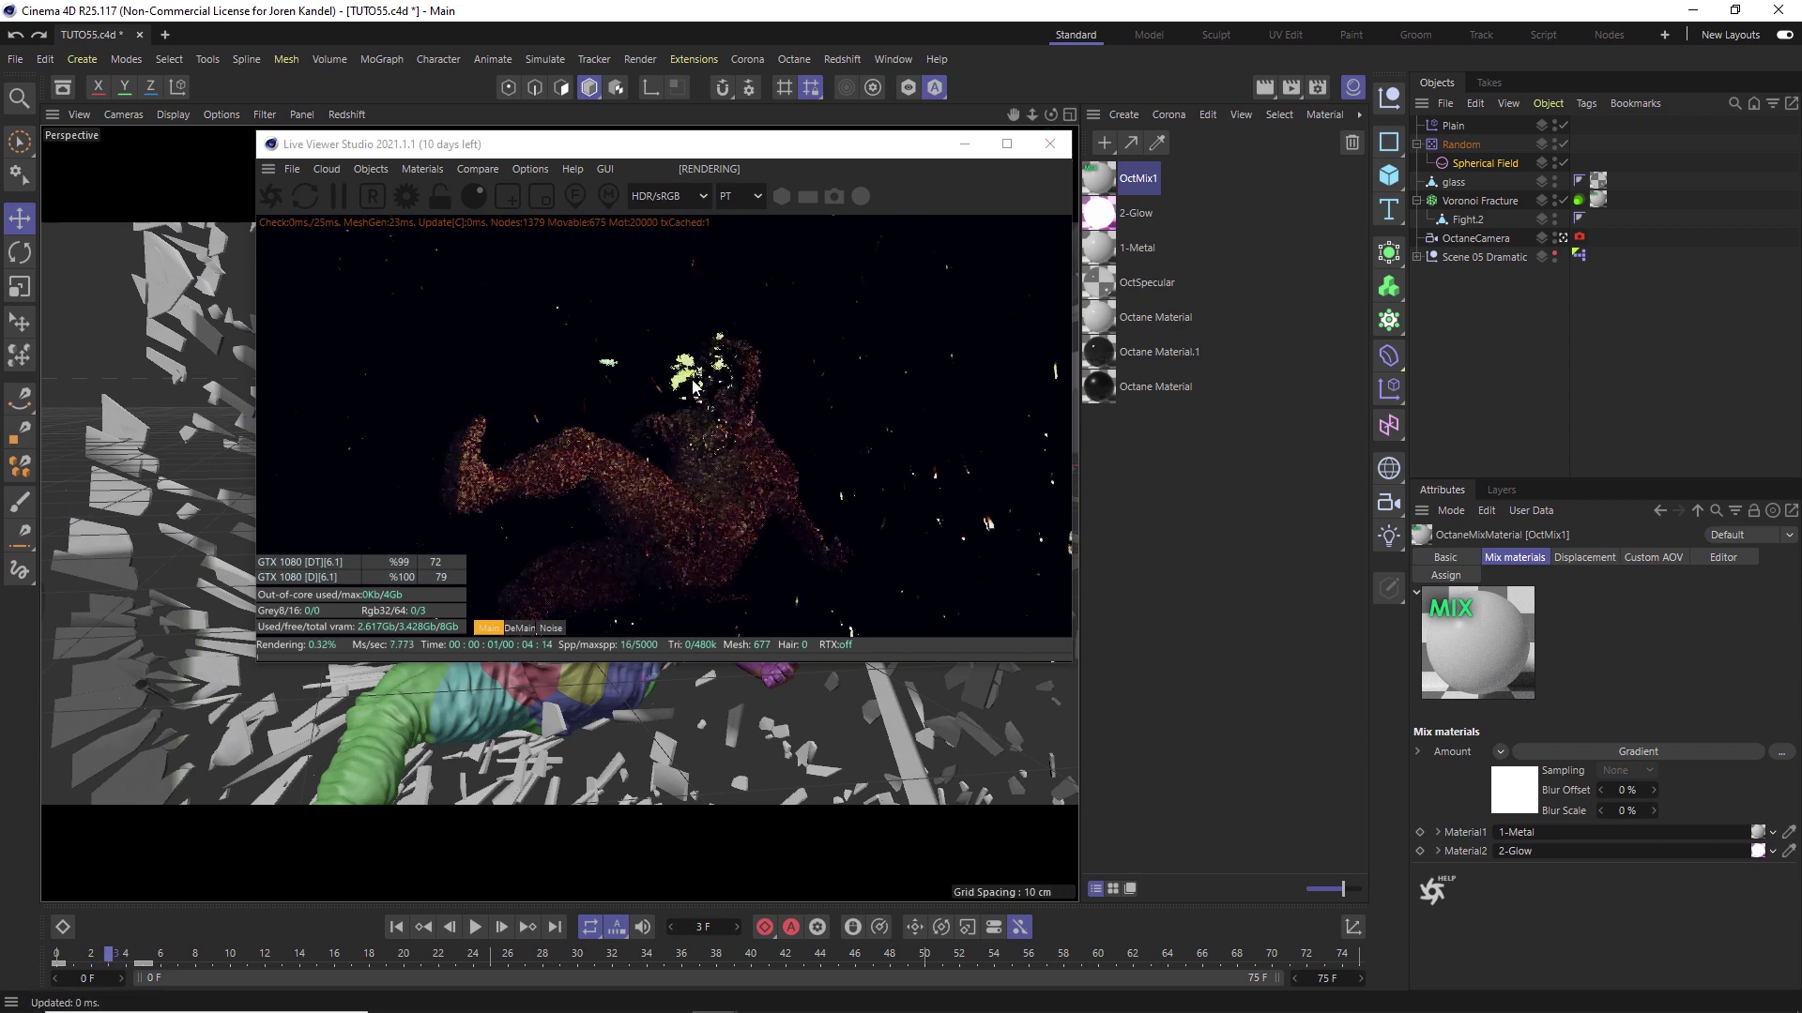
key(g)
key(g)
key(g)
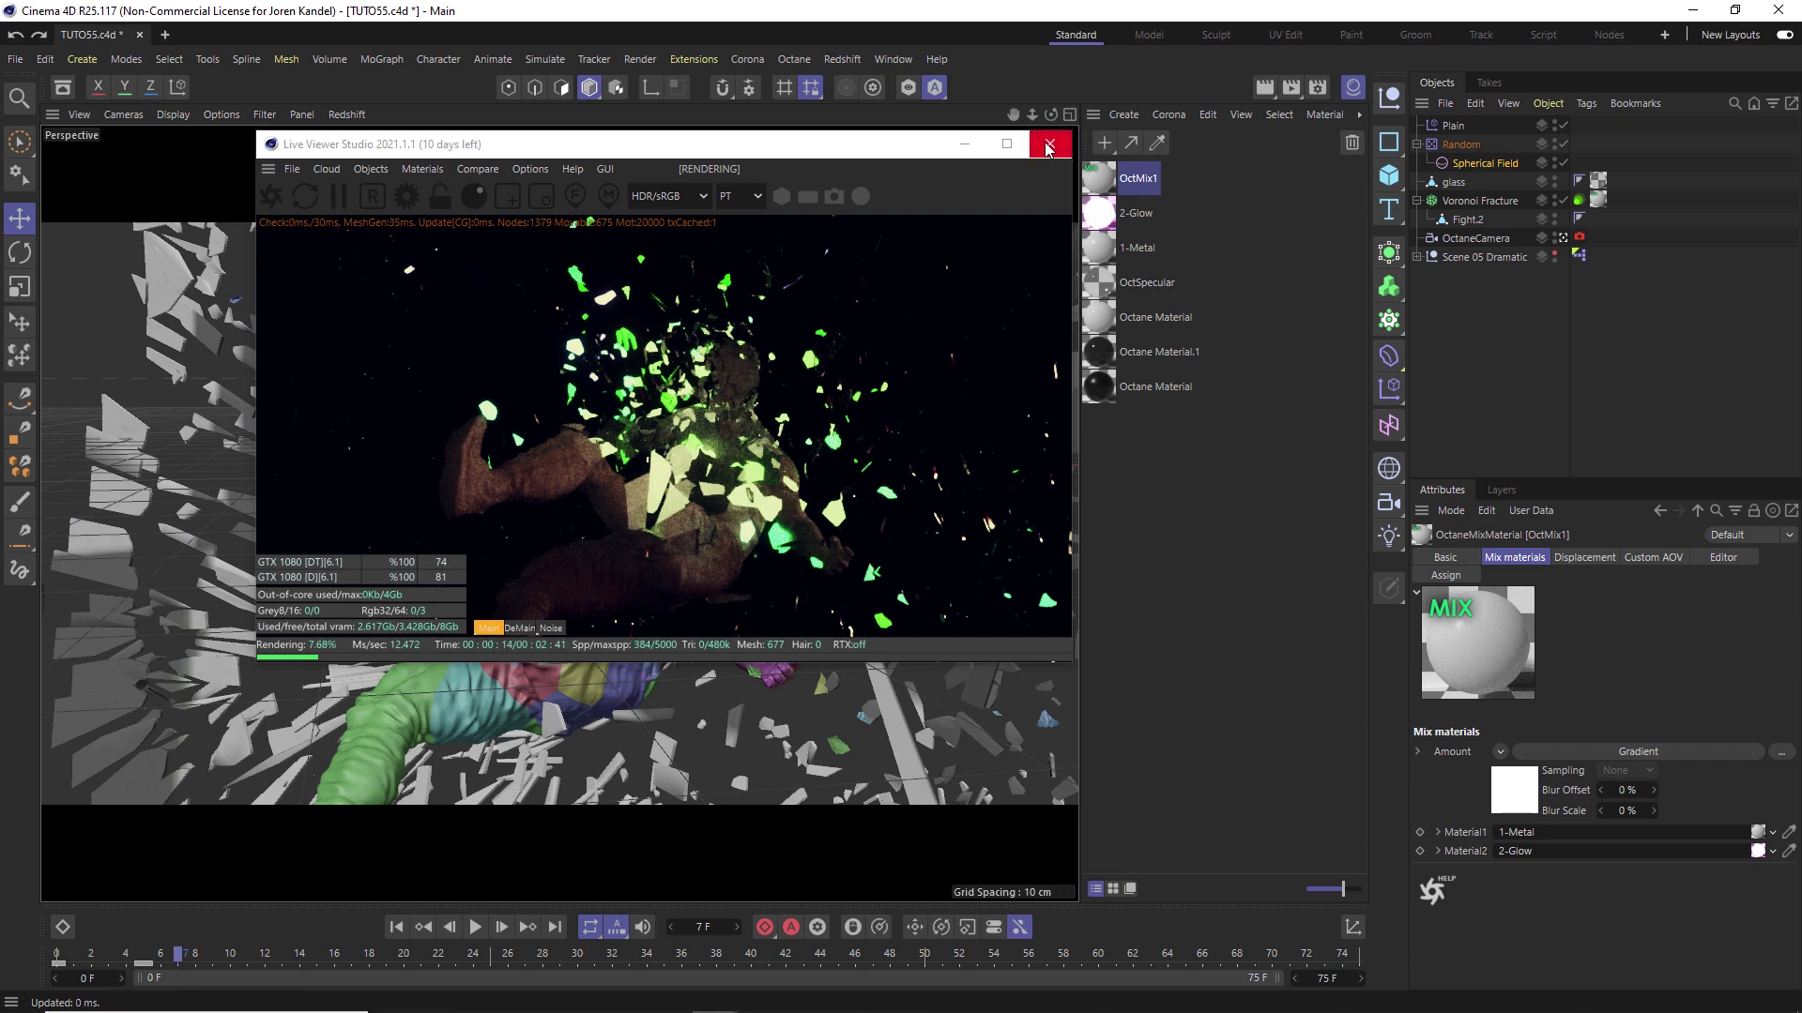
click(1048, 147)
Delete the OctMix1 mix material and step back to frame 6.
click(1246, 278)
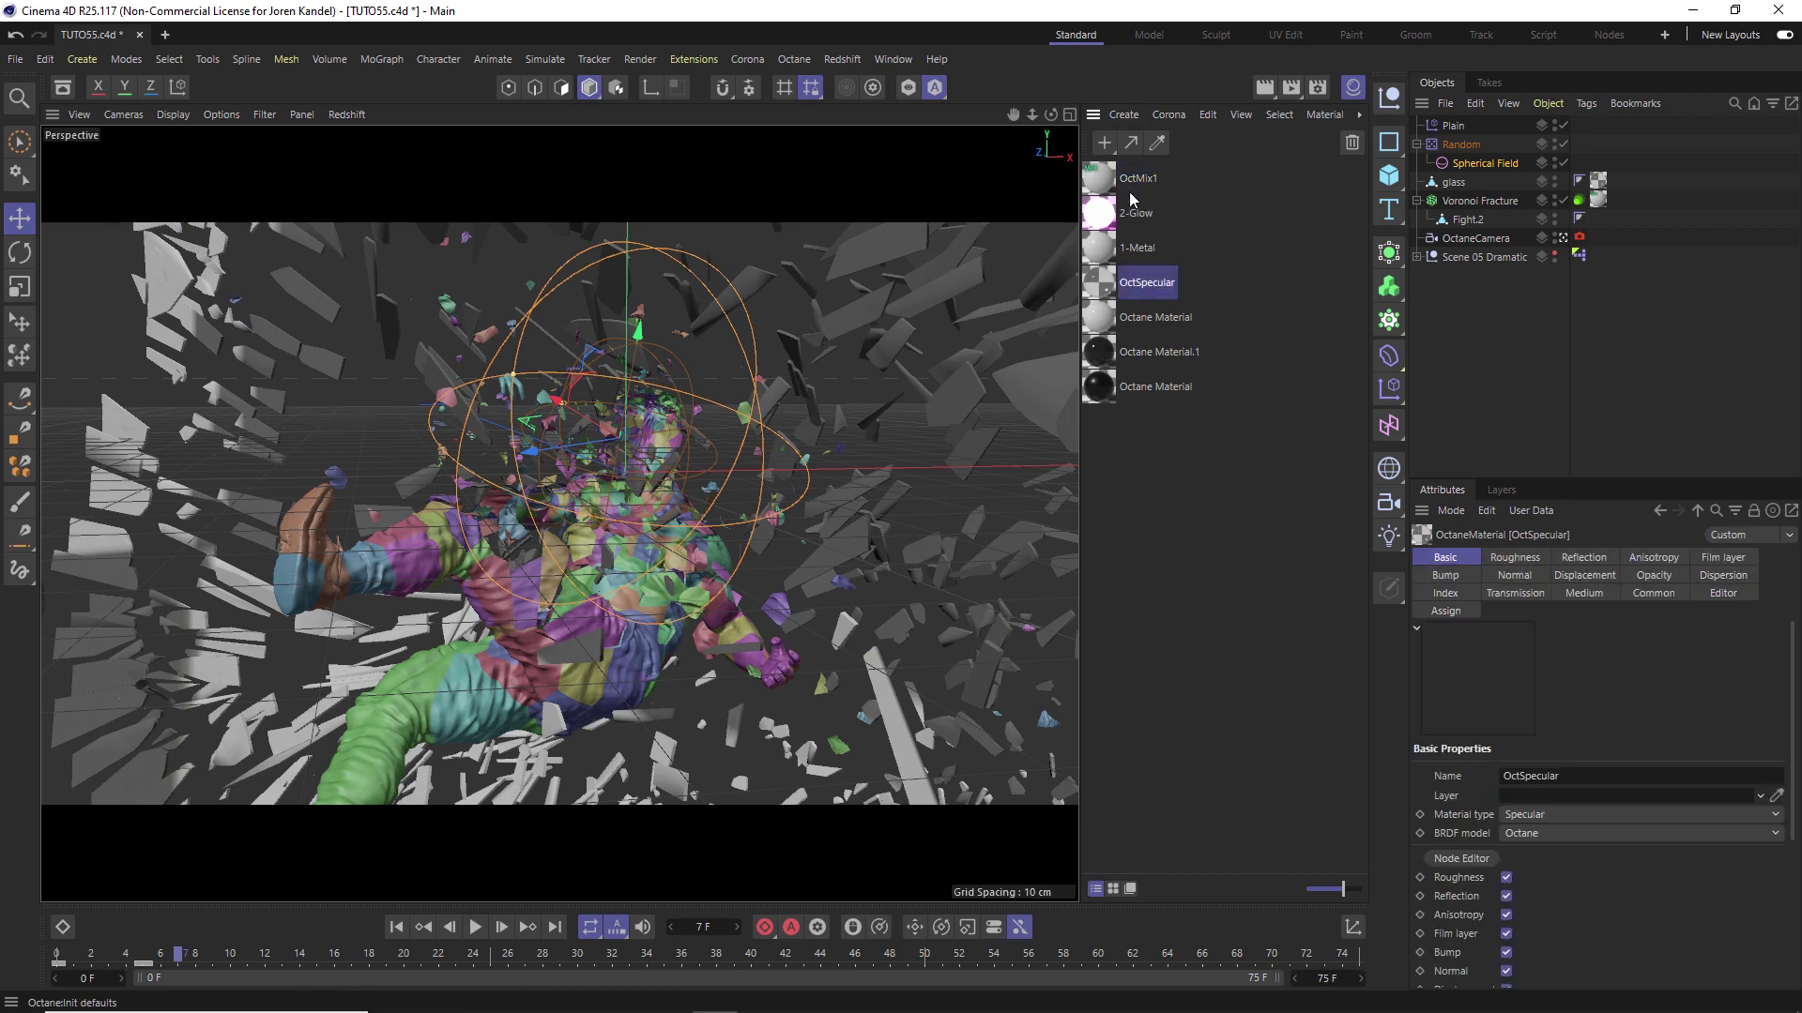
click(1137, 178)
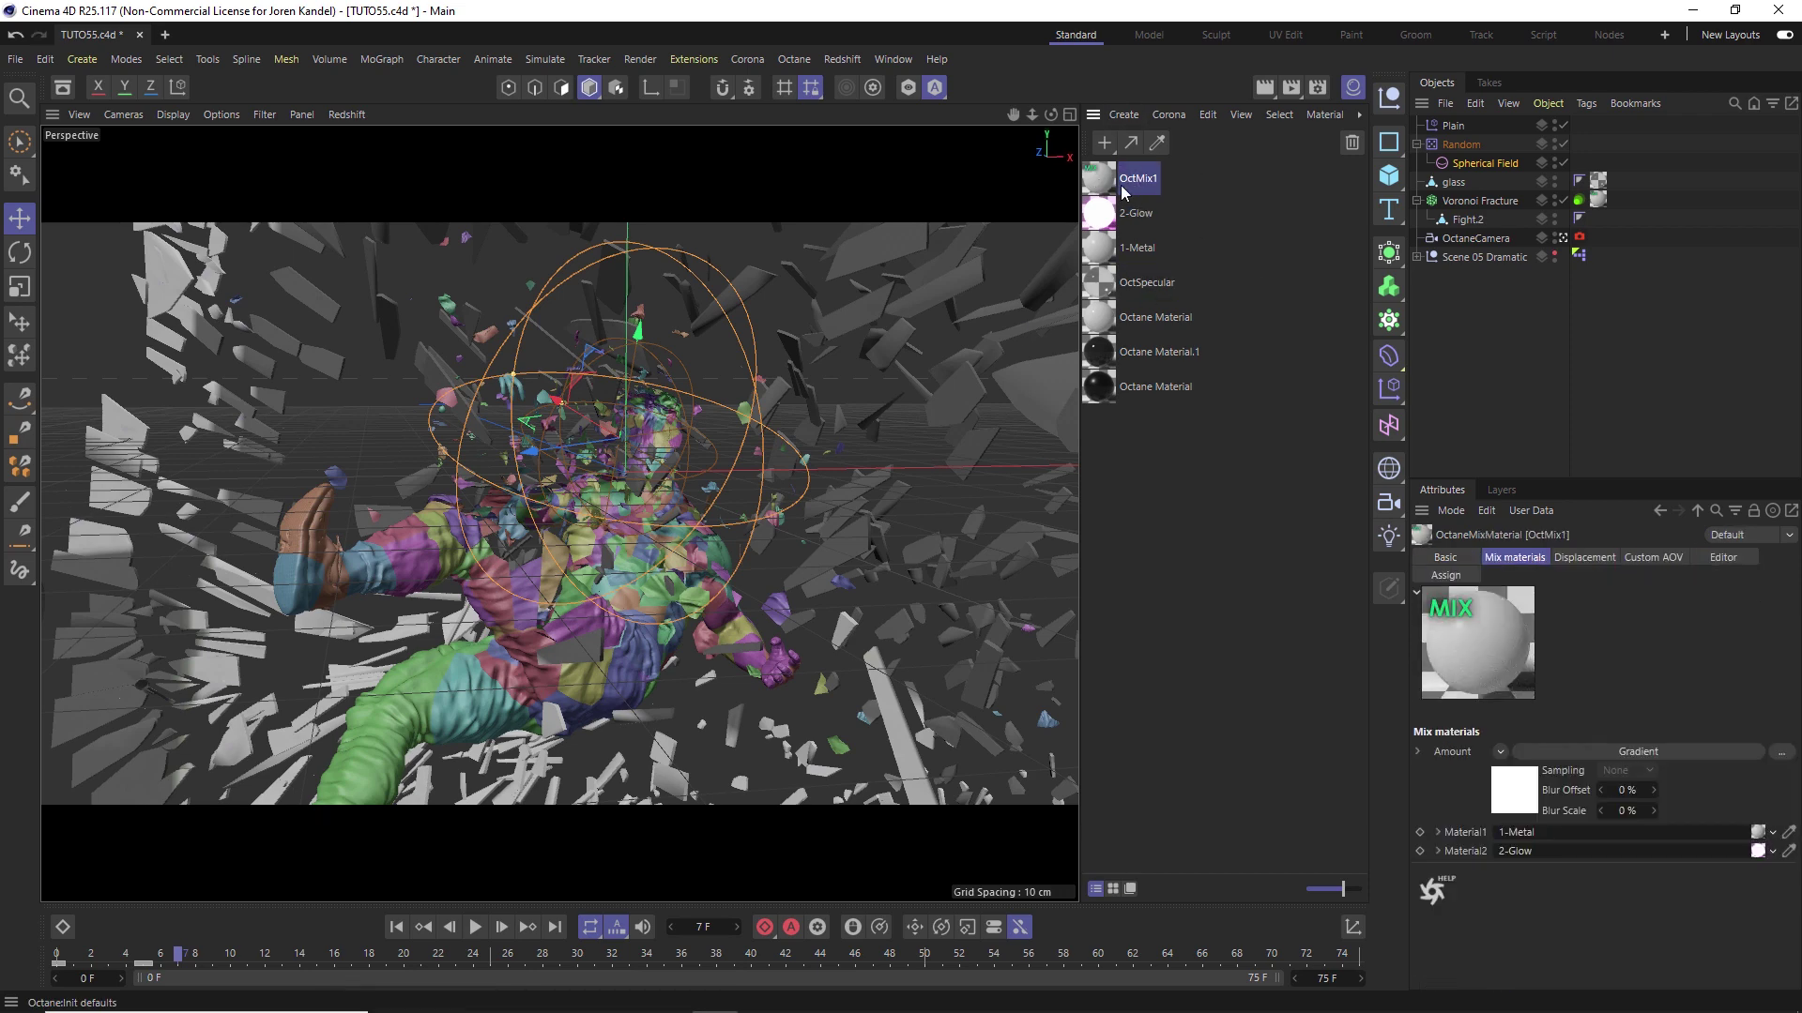
key(Delete)
key(f)
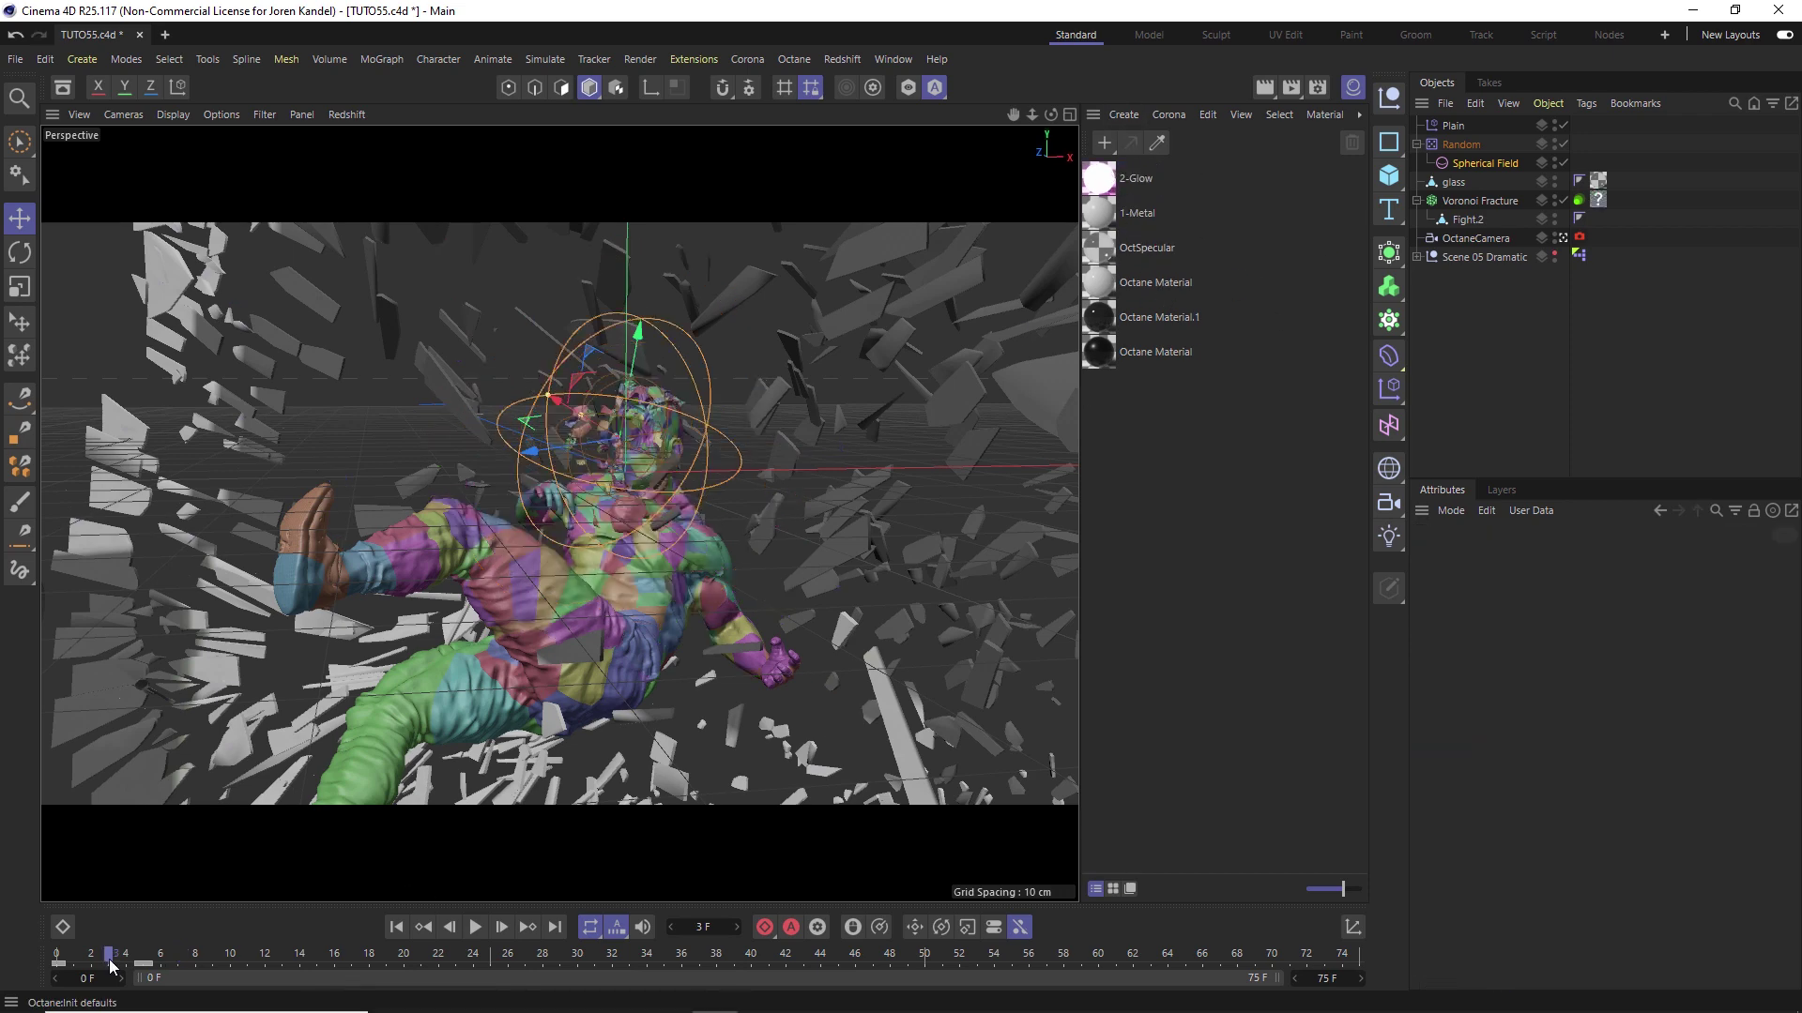
Resize the Spherical Field on the Random effector.
click(1462, 147)
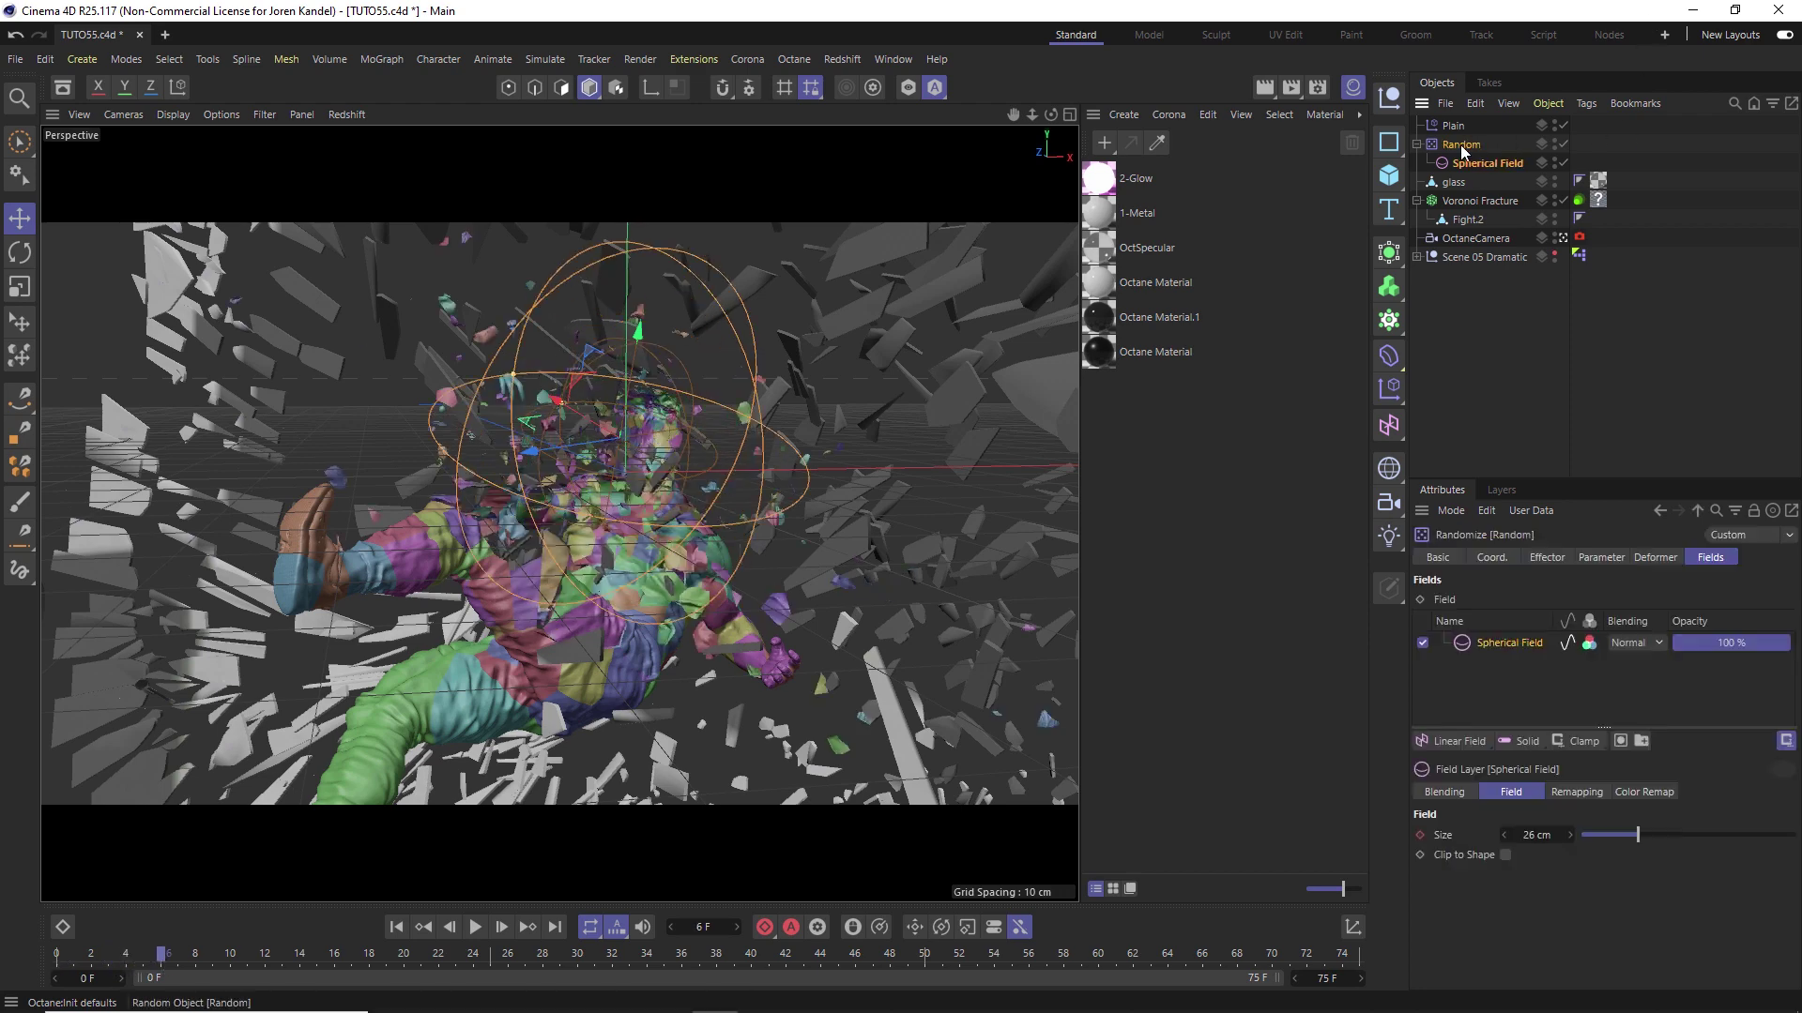
click(1485, 200)
click(1430, 146)
click(1473, 142)
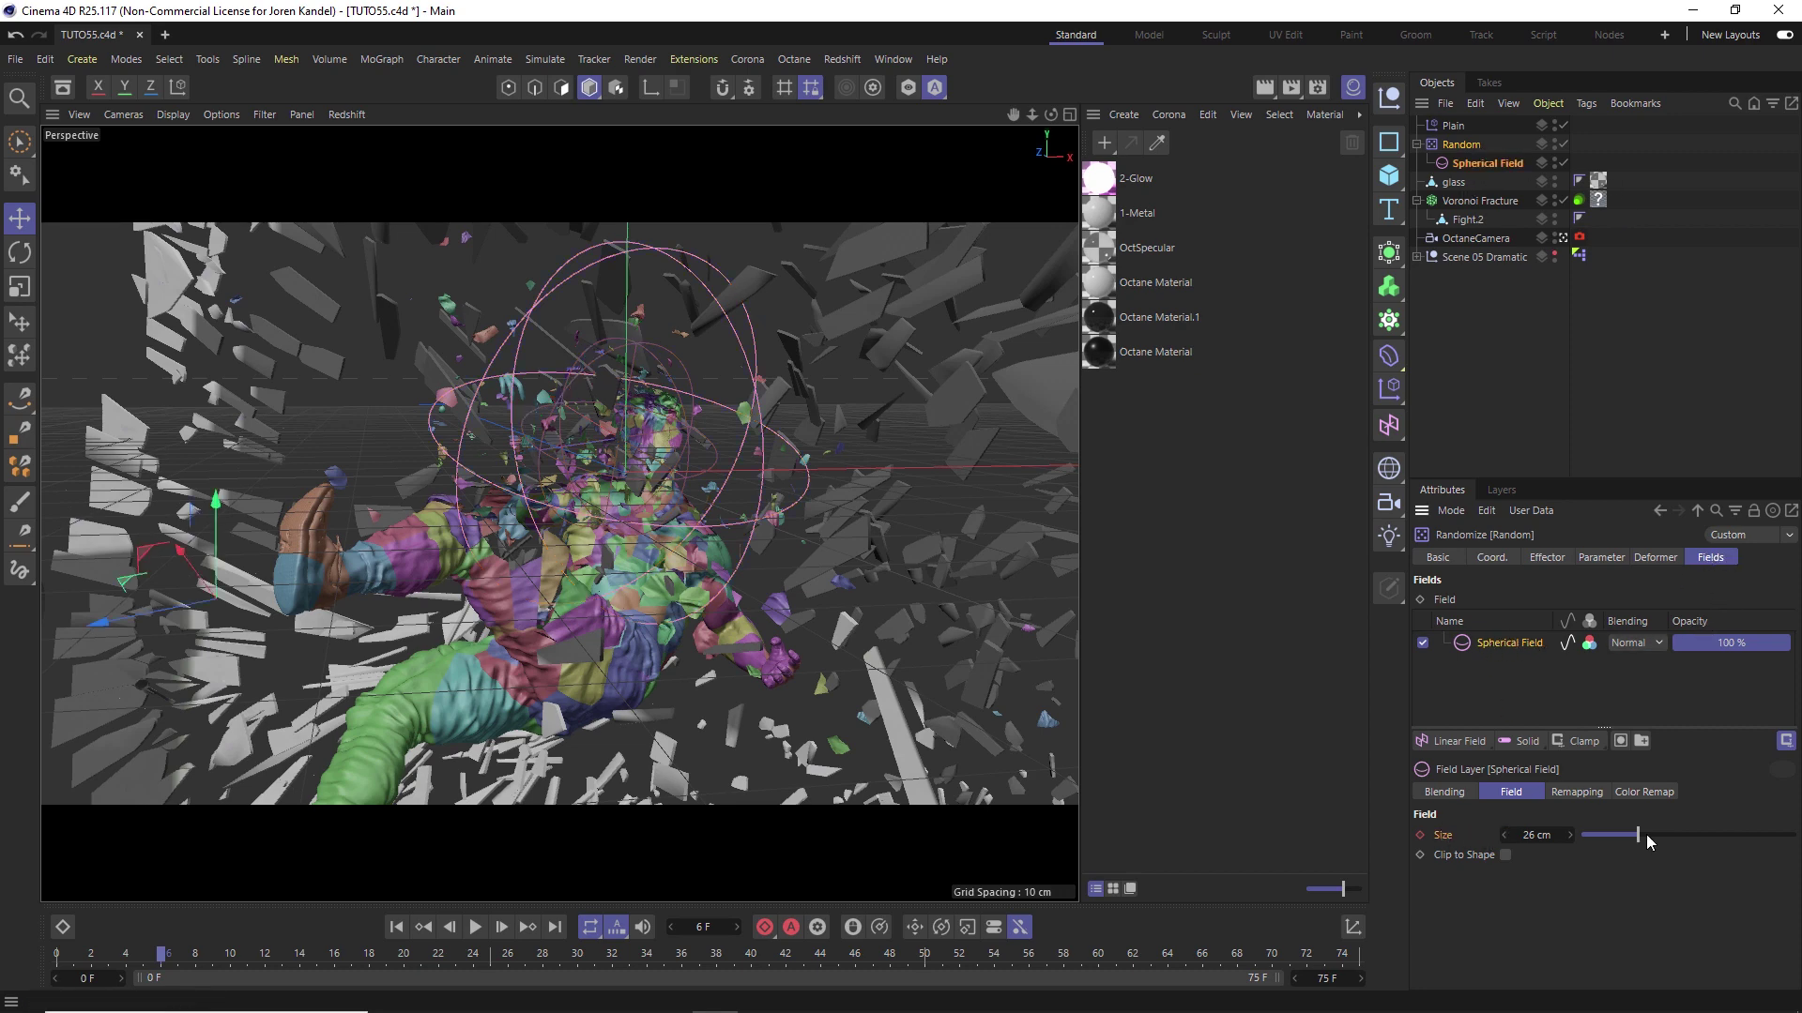
drag(1645, 835, 1633, 833)
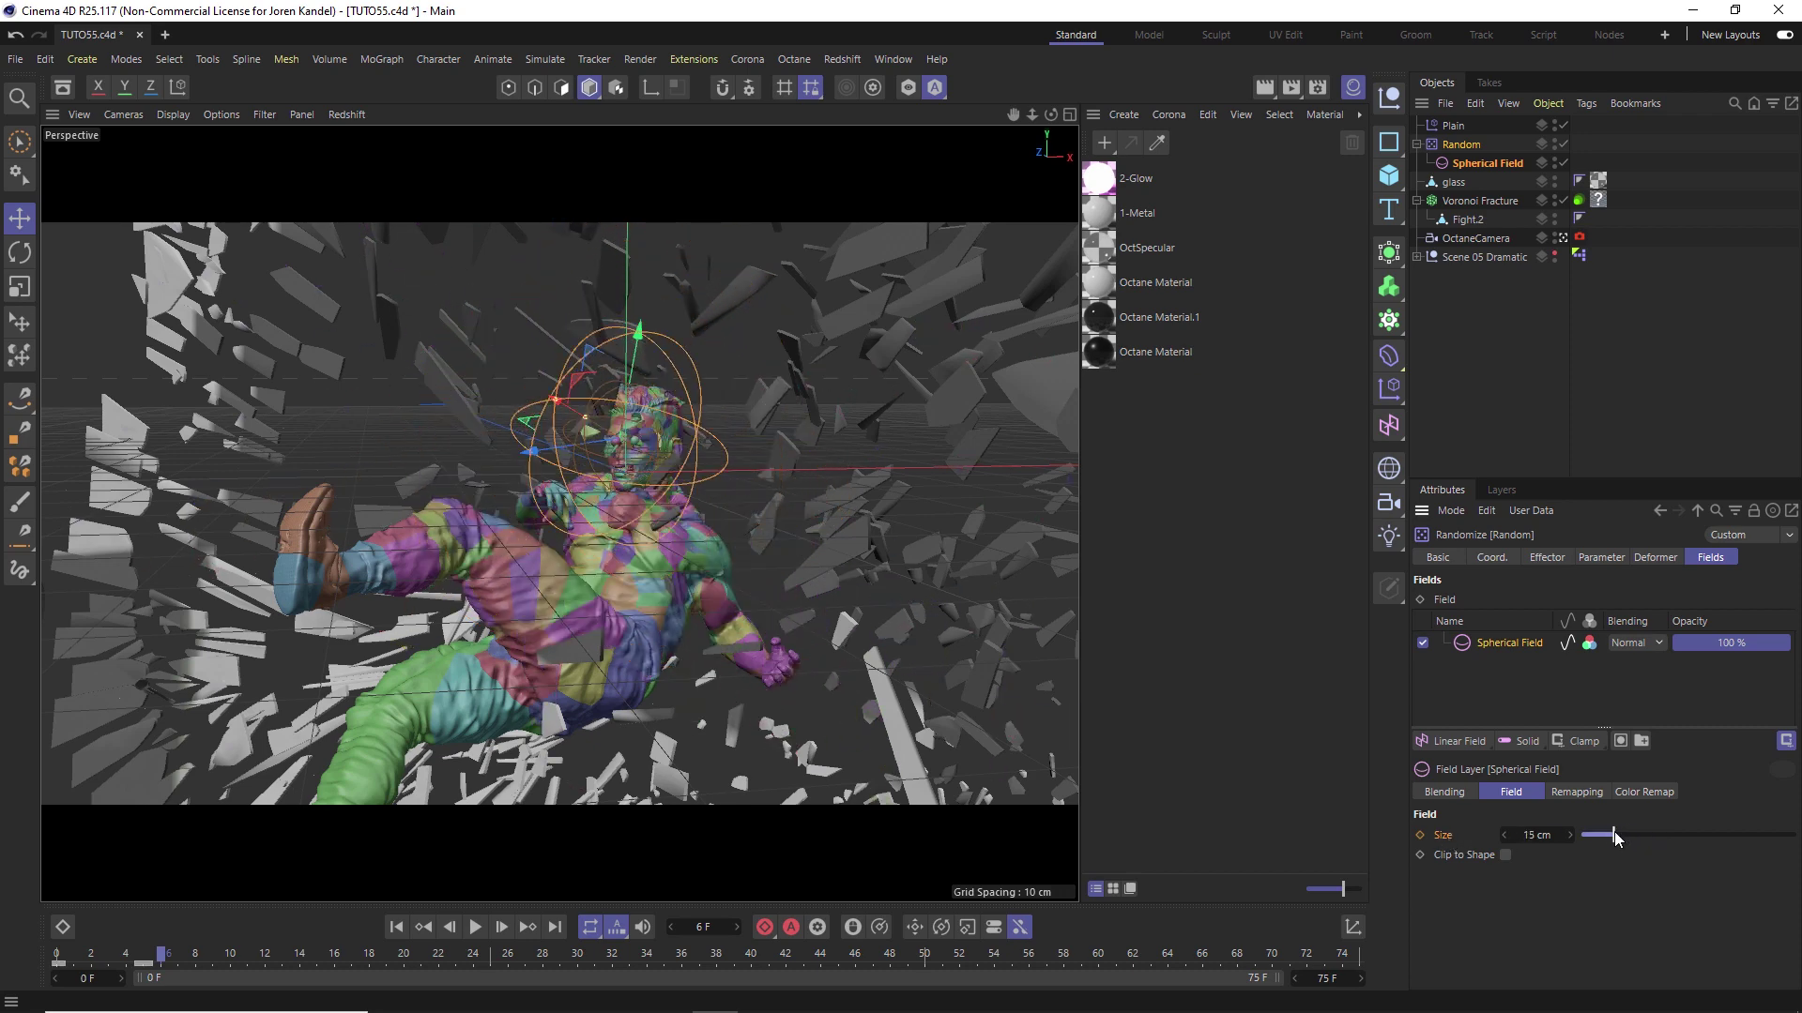
click(1102, 213)
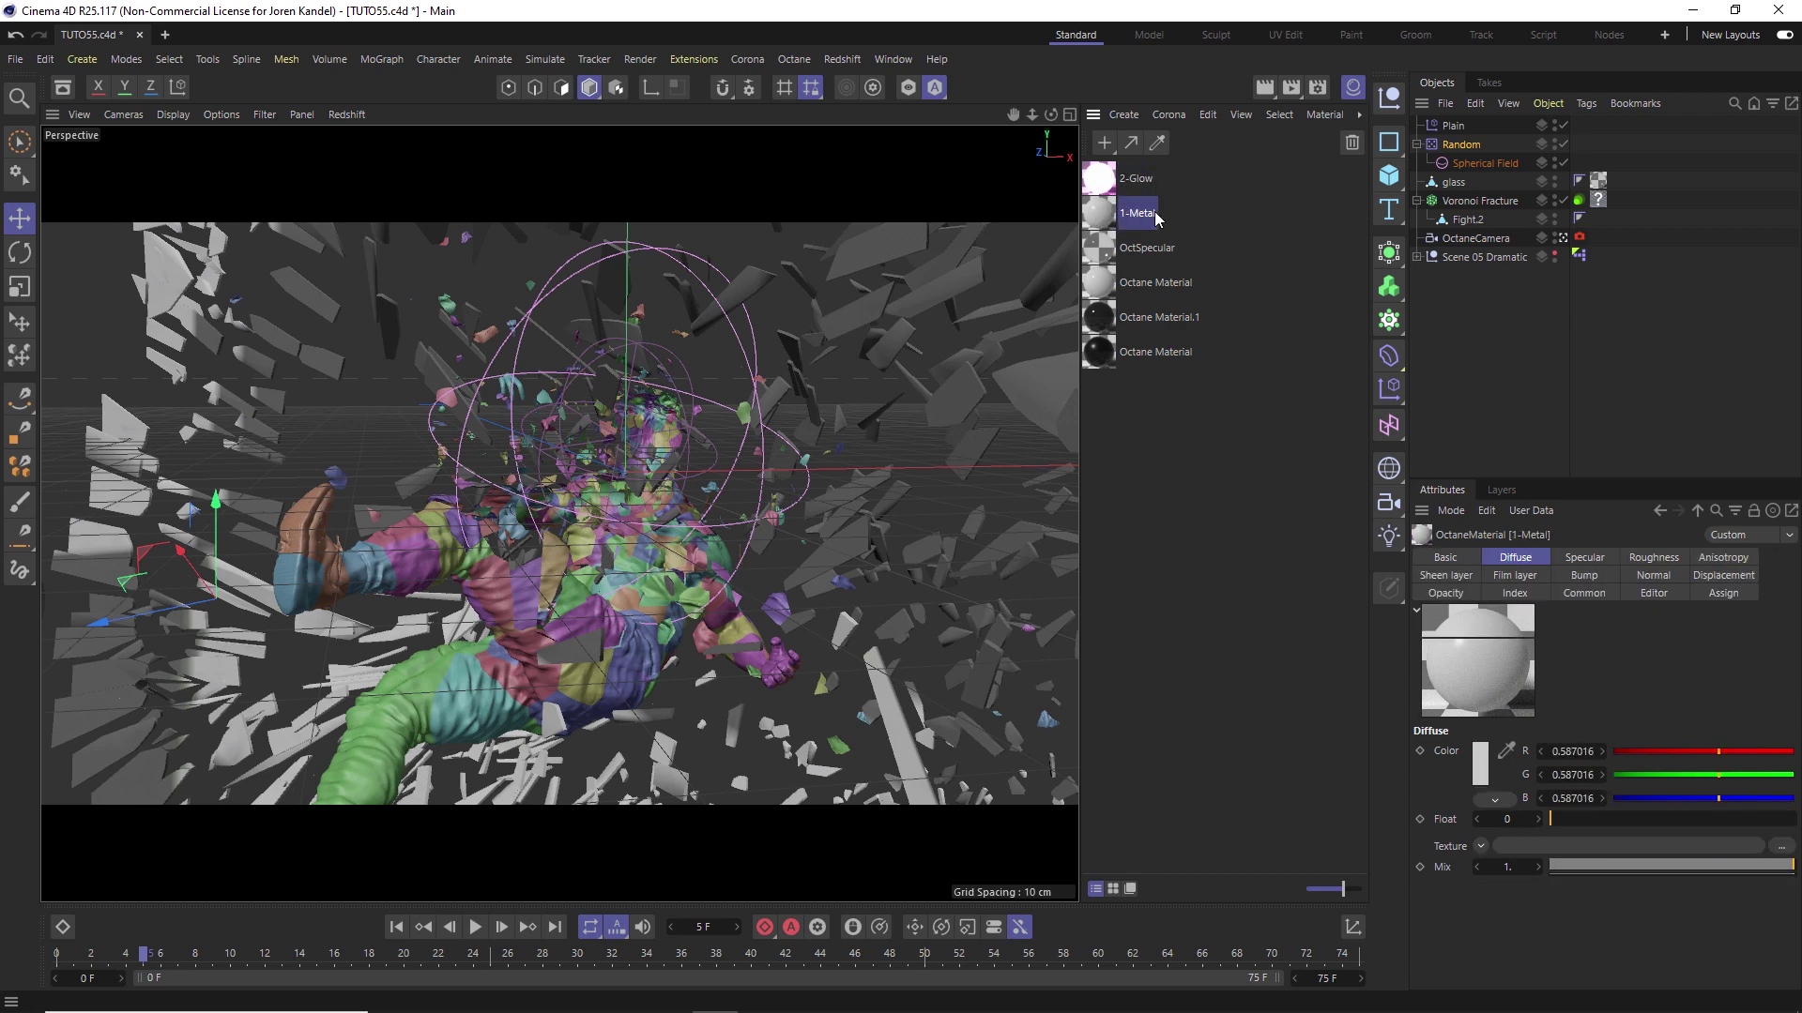
click(1100, 178)
Open the 2-Glow material's node graph in the Node Editor.
double_click(1100, 178)
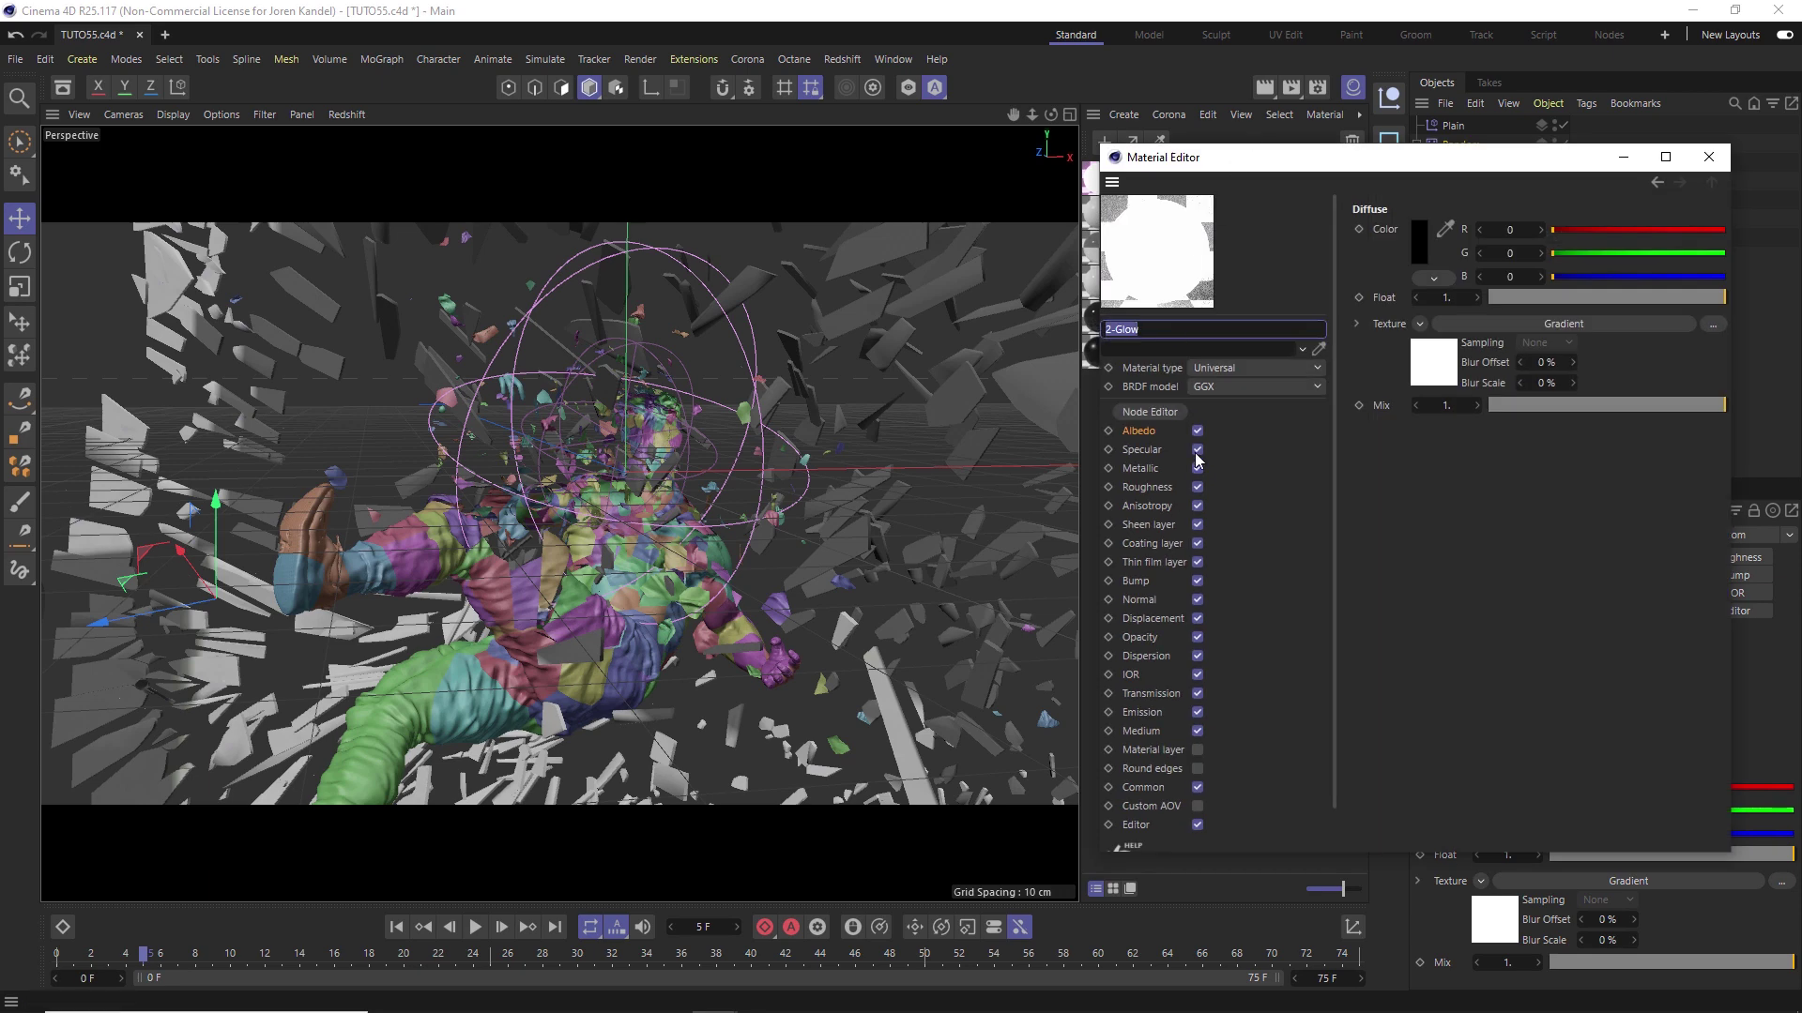
click(1145, 413)
click(1707, 155)
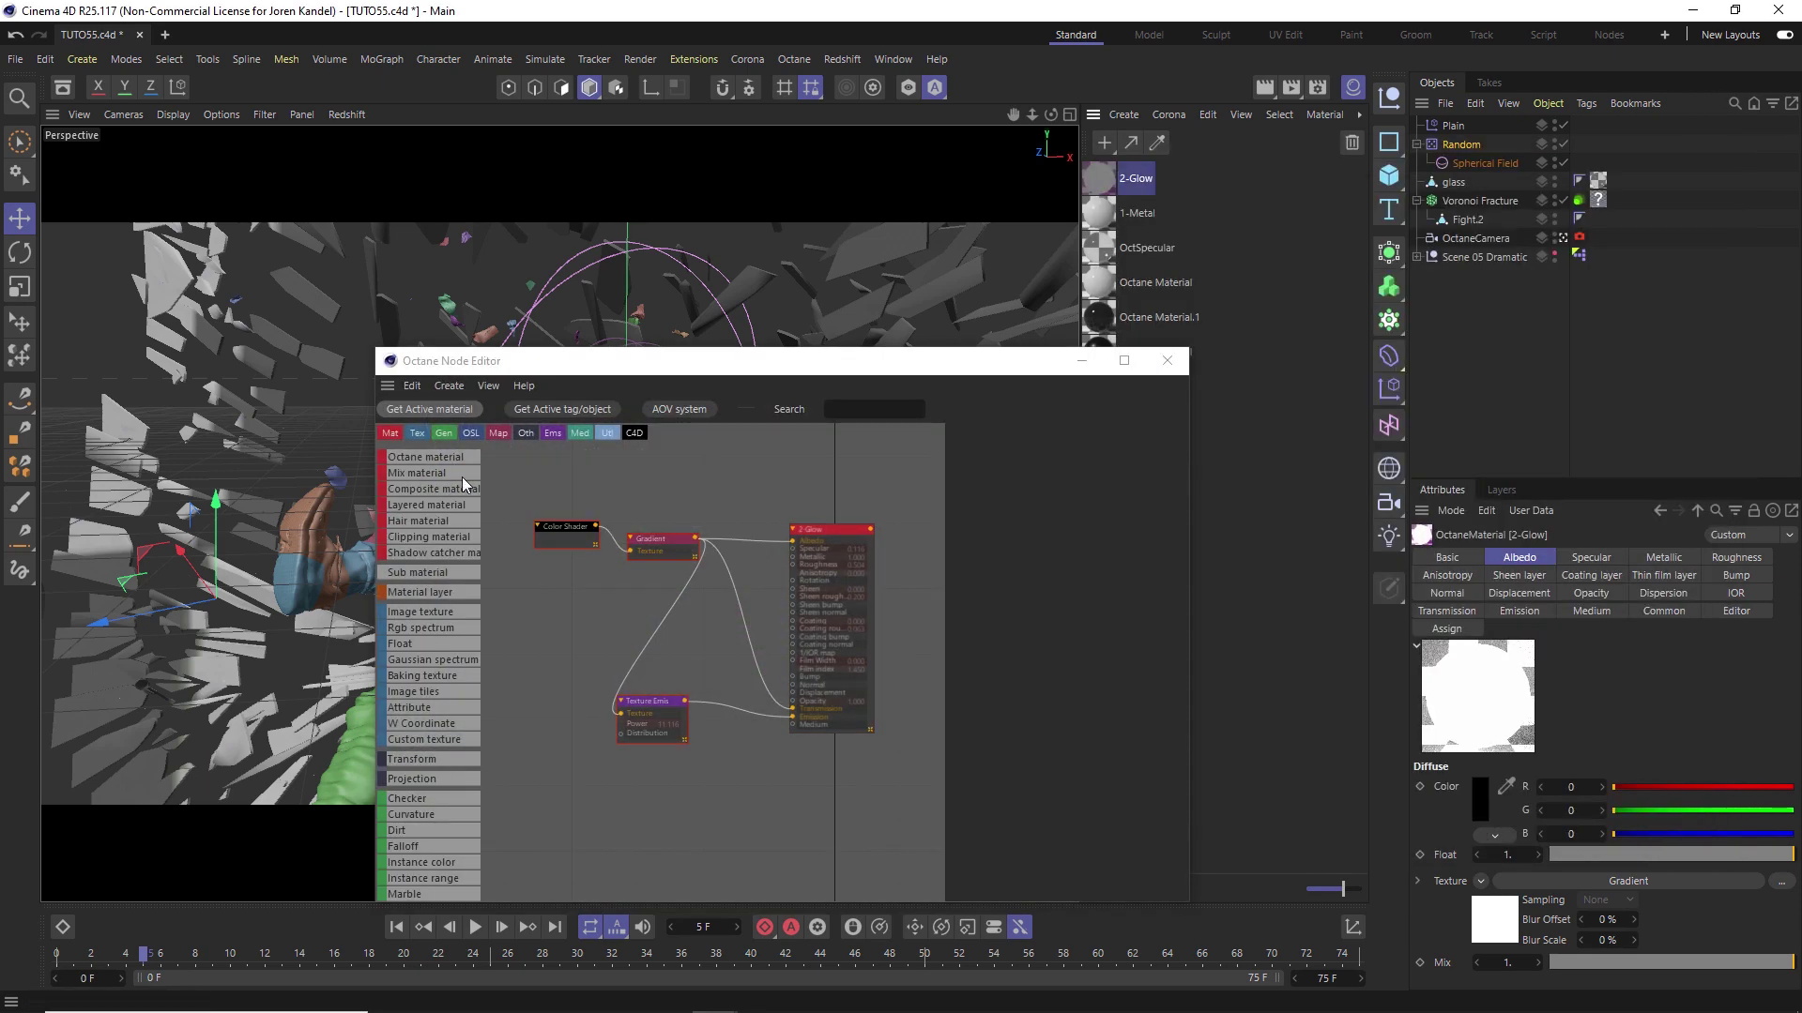
drag(638, 366, 705, 275)
Delete the Color Shader node, check the Gradient's colours, and close the Node Editor.
drag(643, 386, 593, 473)
key(Delete)
click(737, 452)
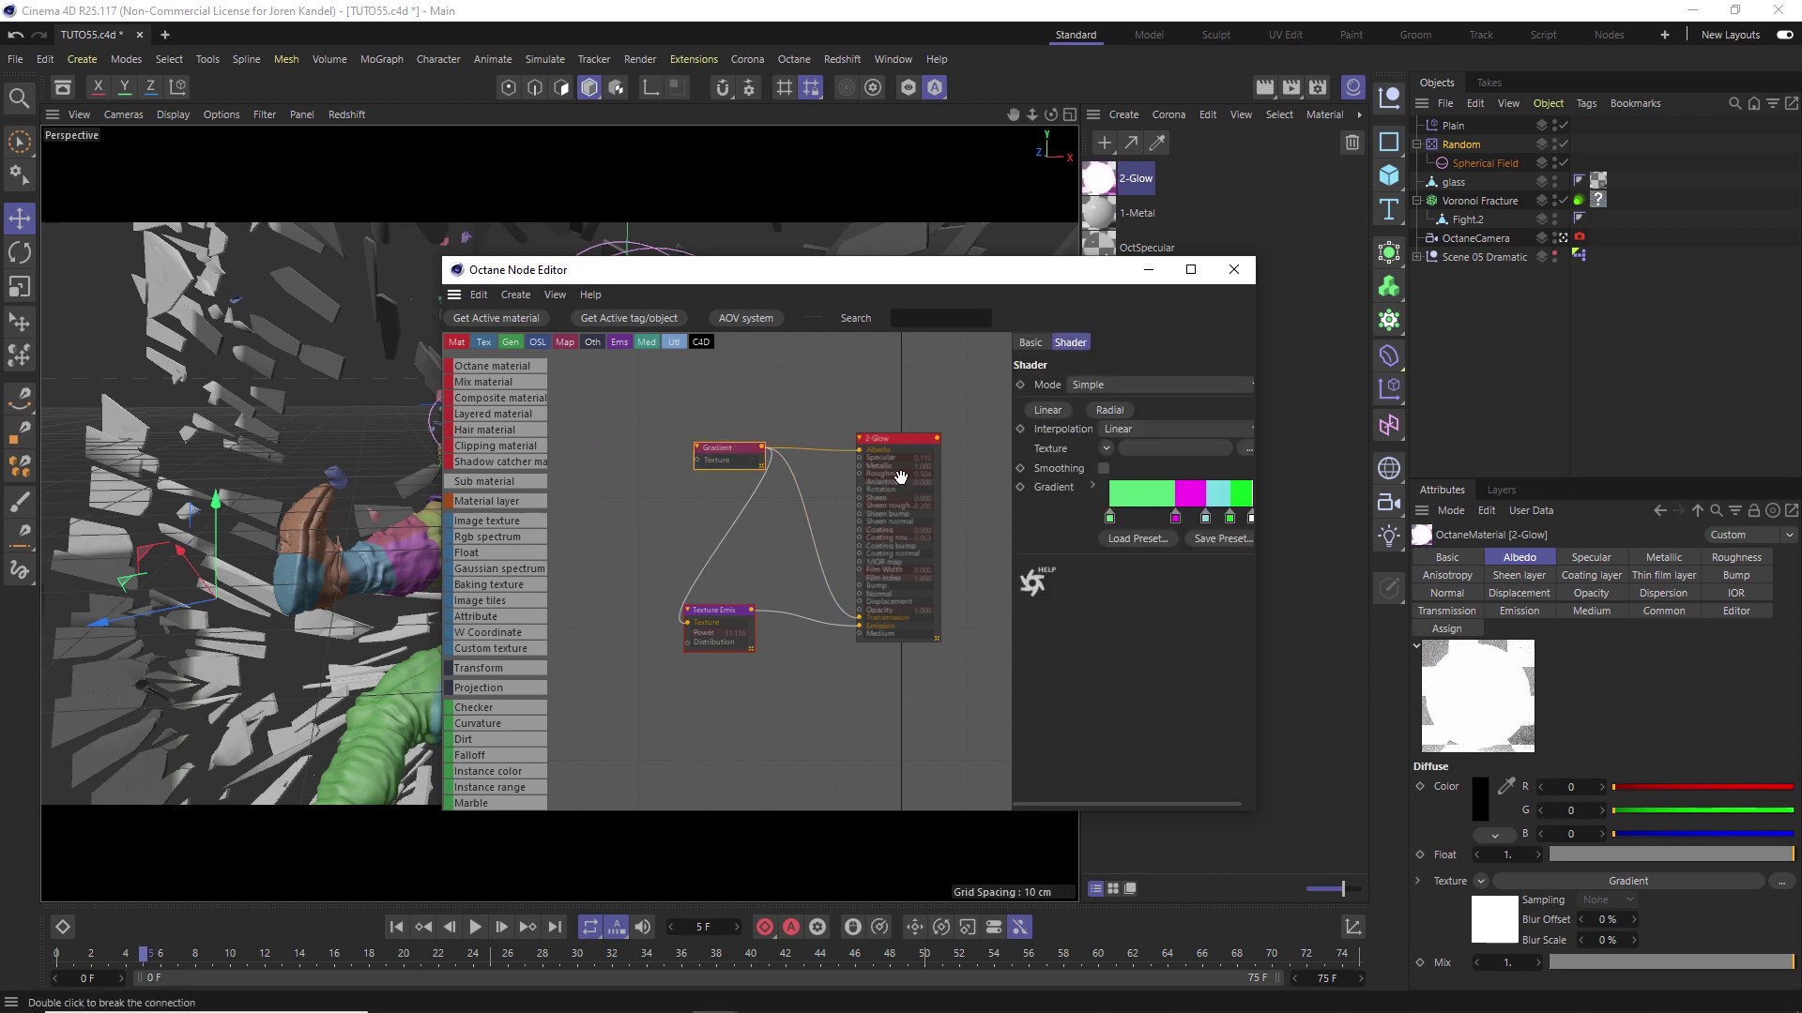
drag(844, 269, 470, 185)
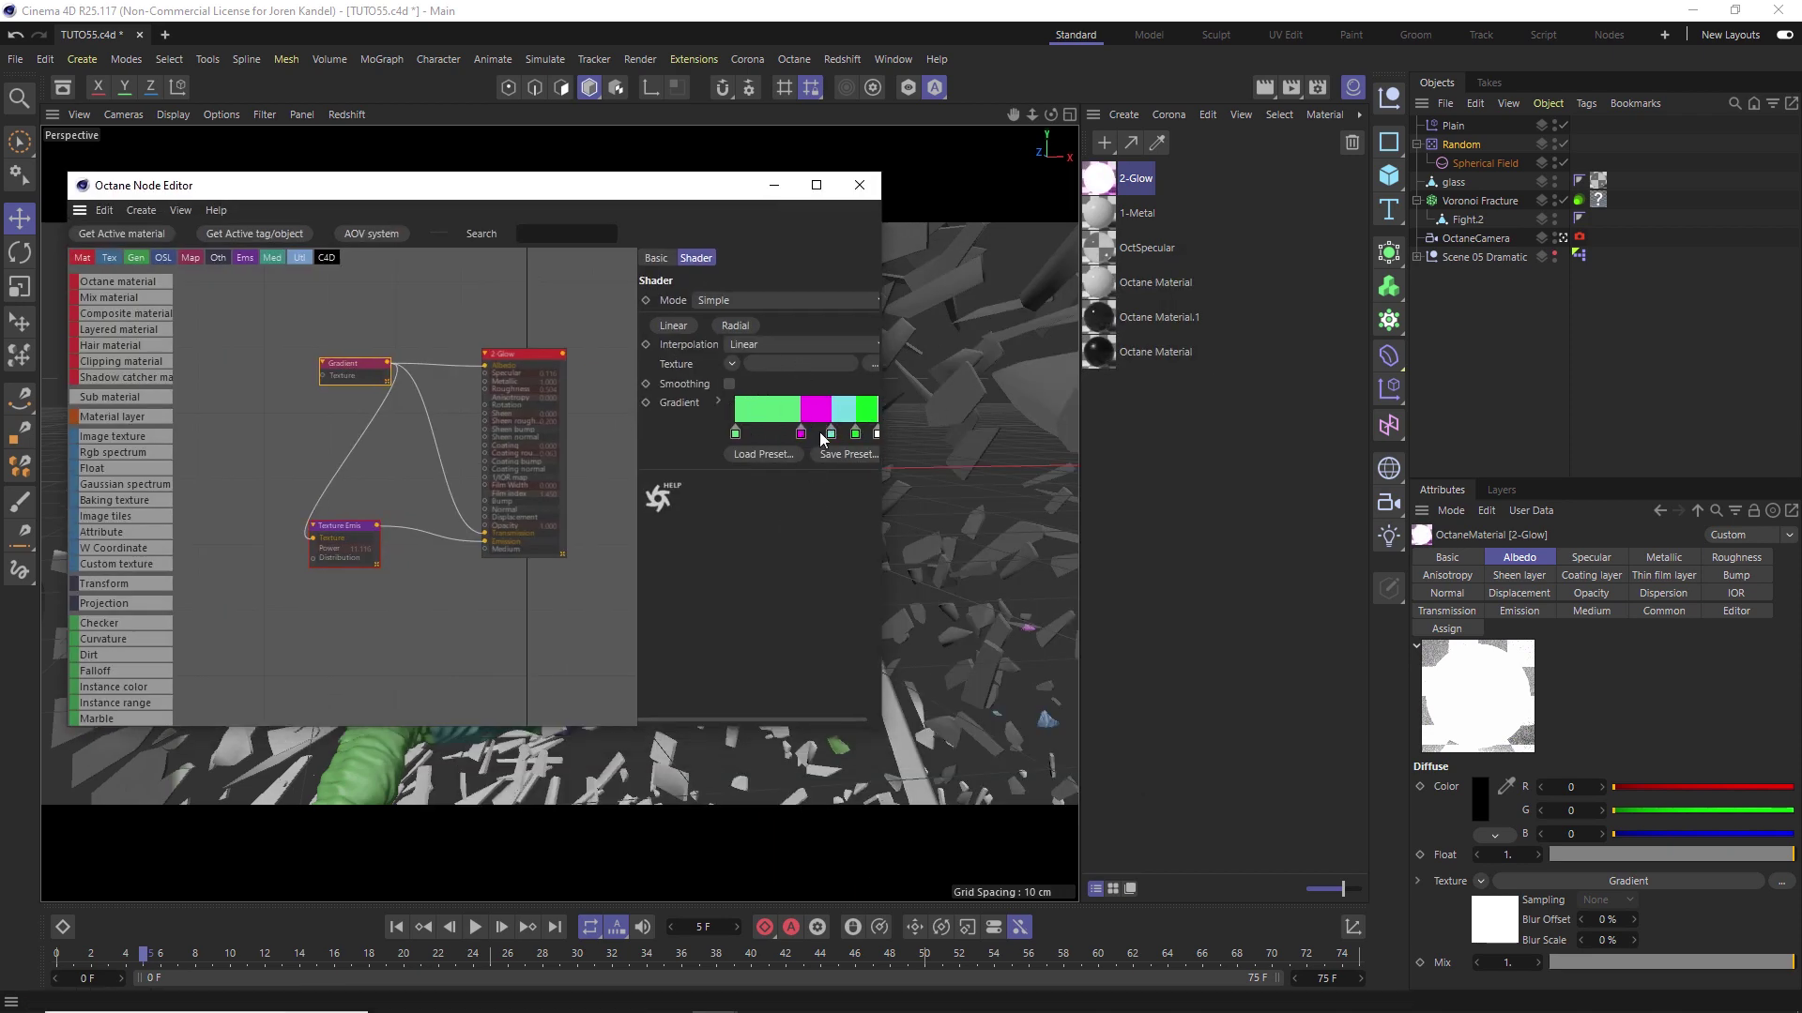
drag(623, 193, 1352, 225)
drag(1464, 218, 1206, 206)
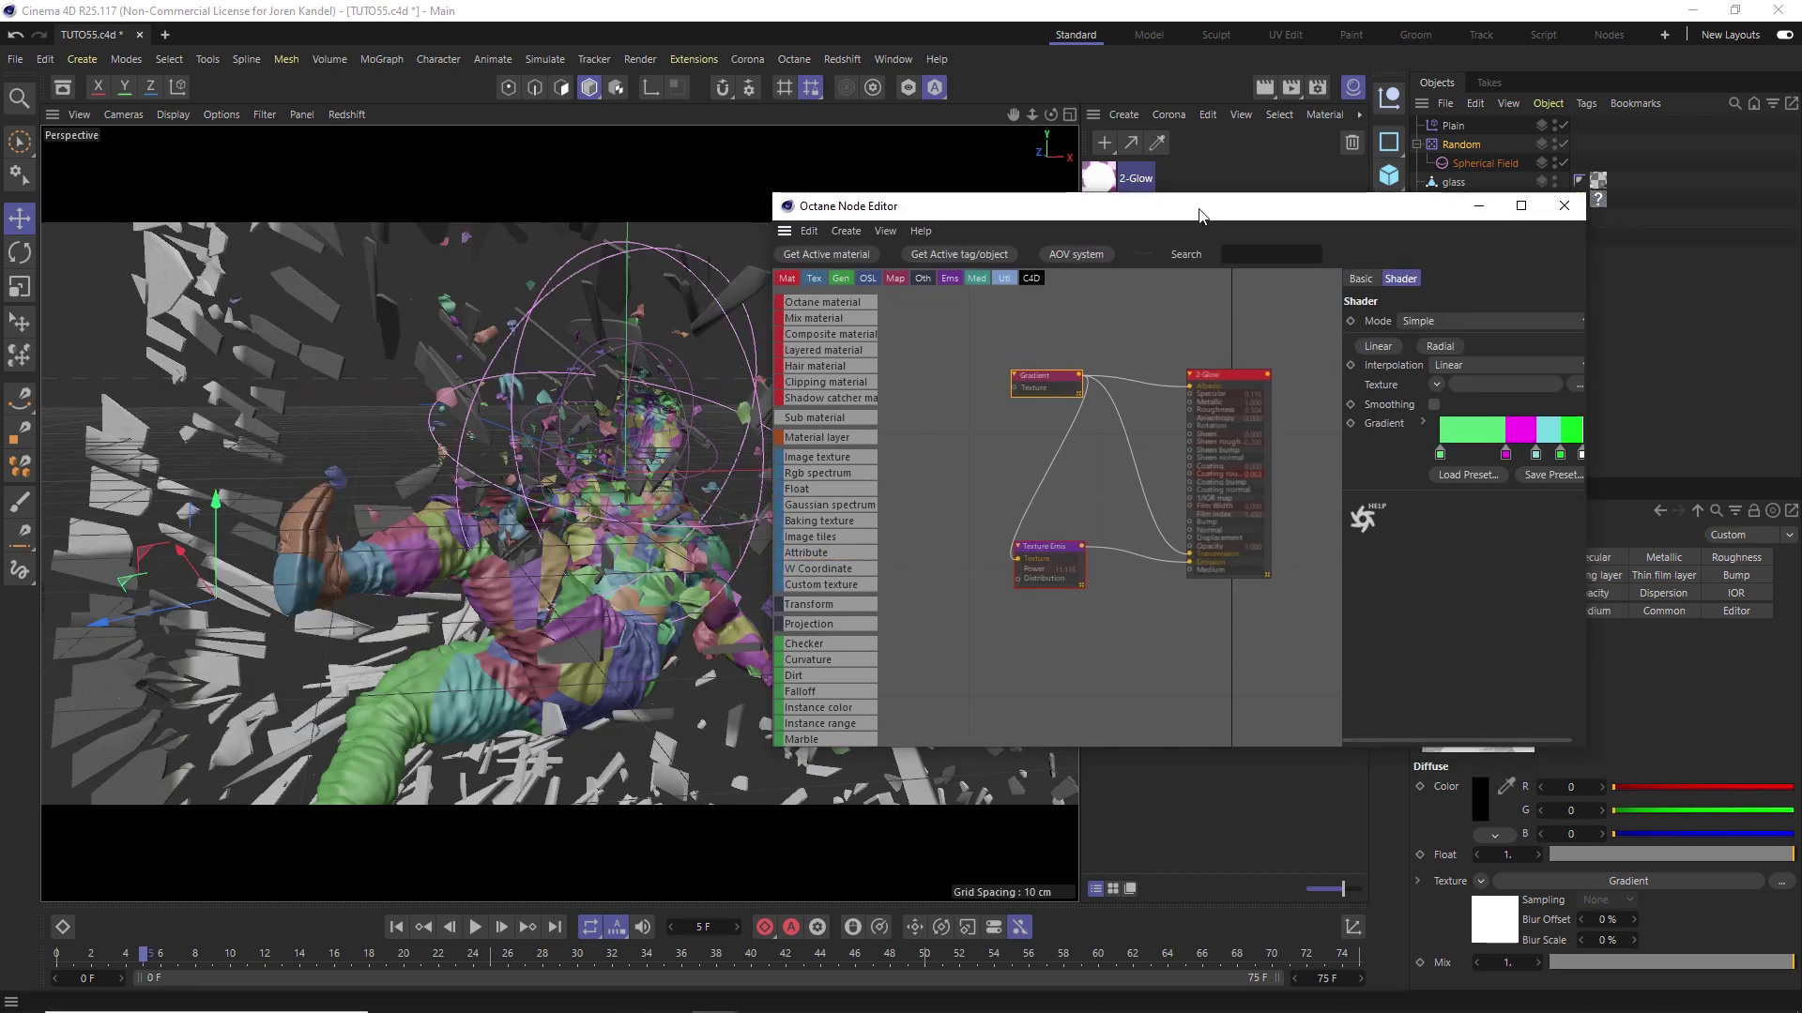
click(1333, 207)
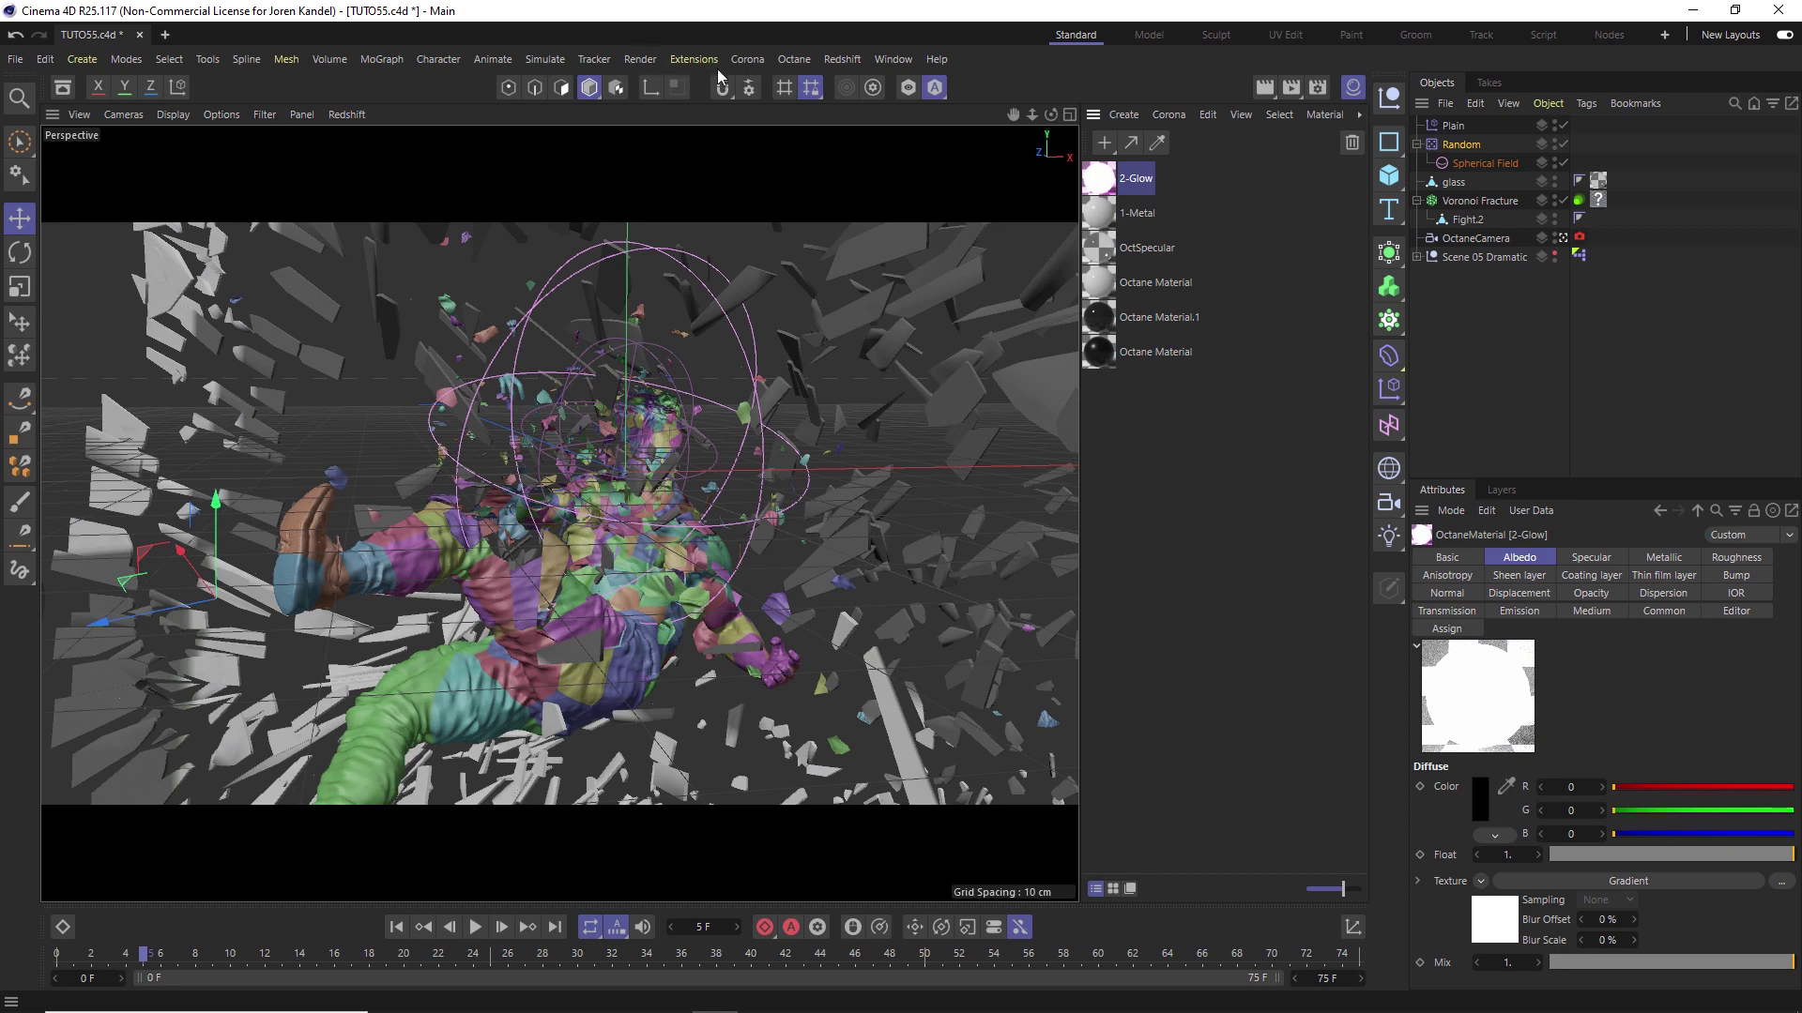
Create a new Octane Mix Material from the Live Viewer's Materials menu.
click(794, 59)
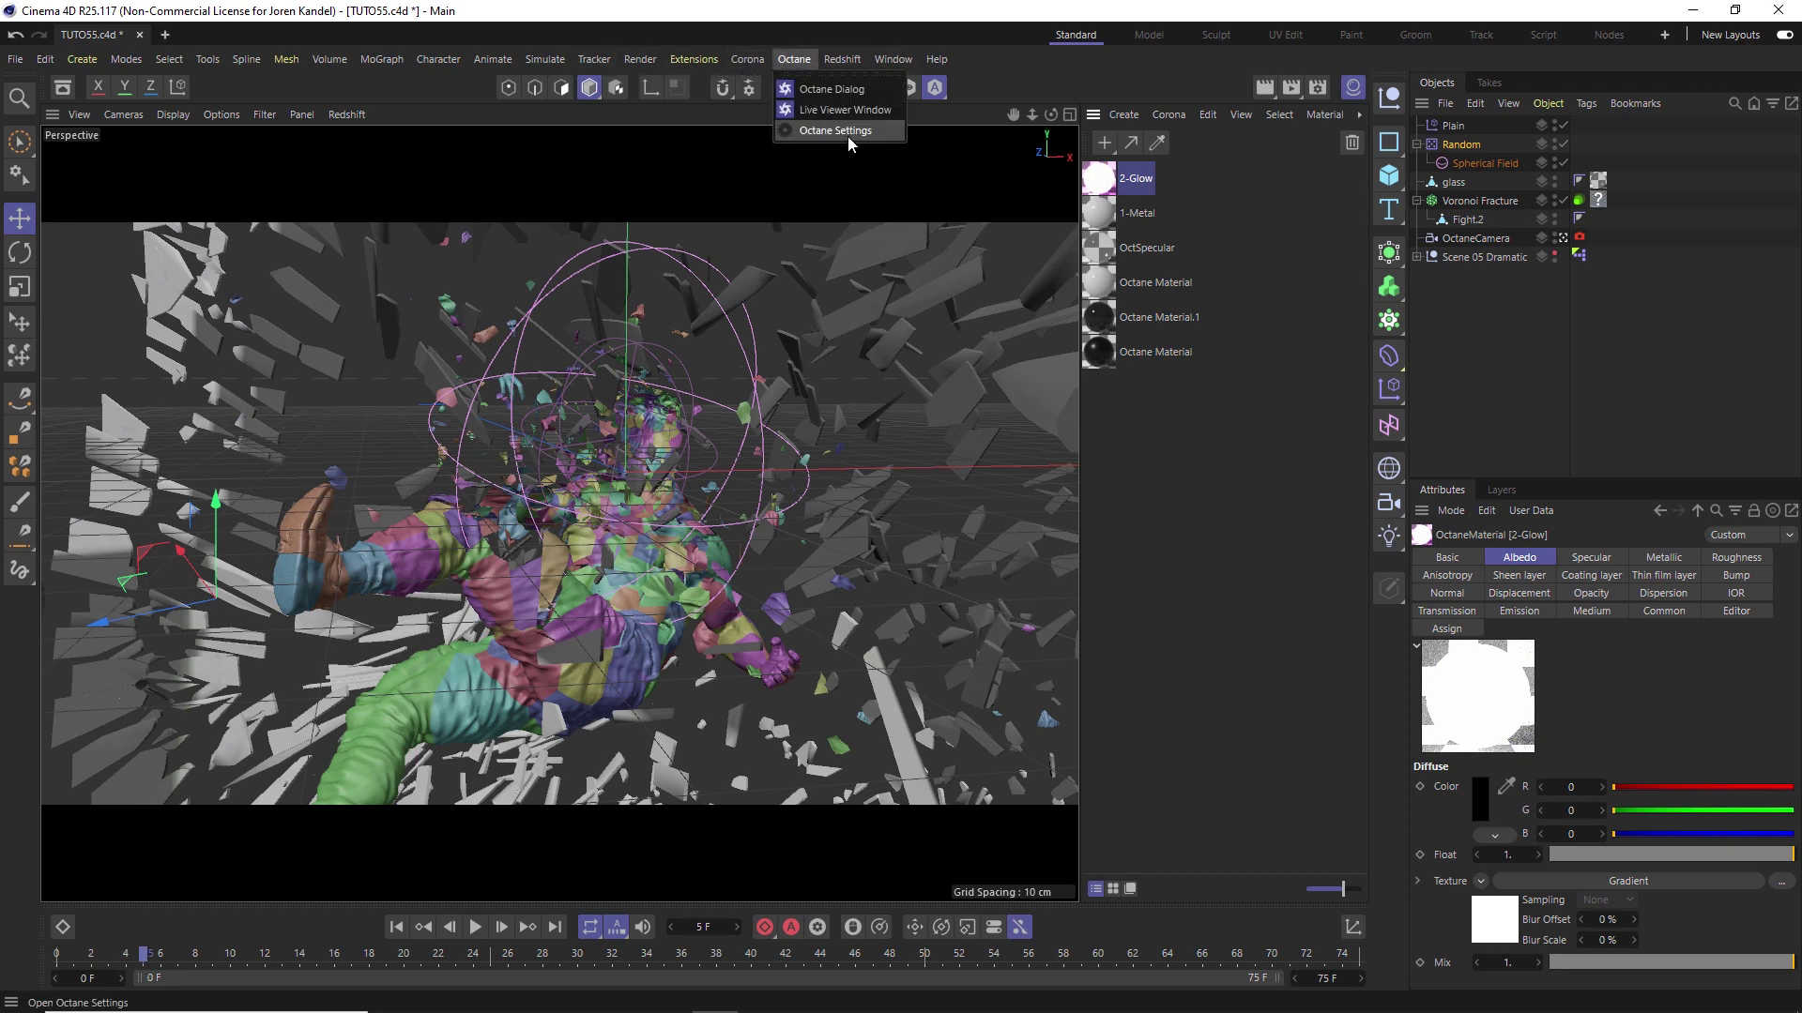
click(869, 110)
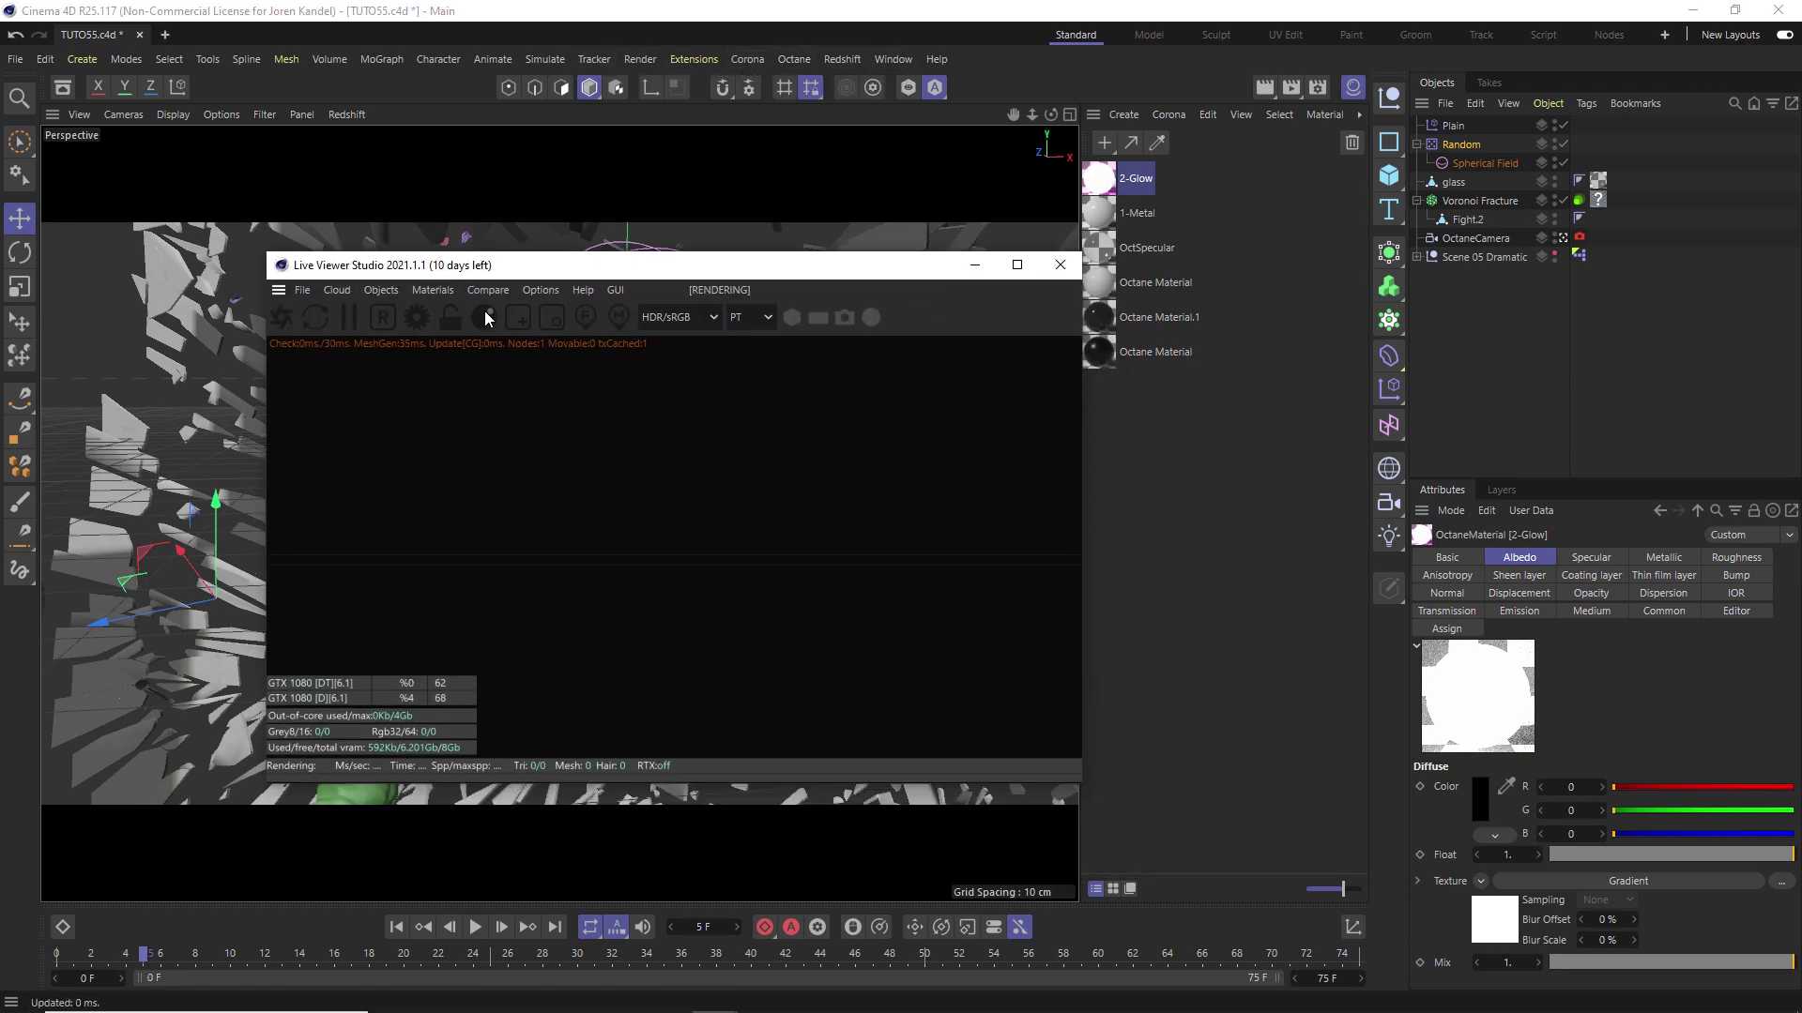
click(433, 290)
mouse_move(448, 381)
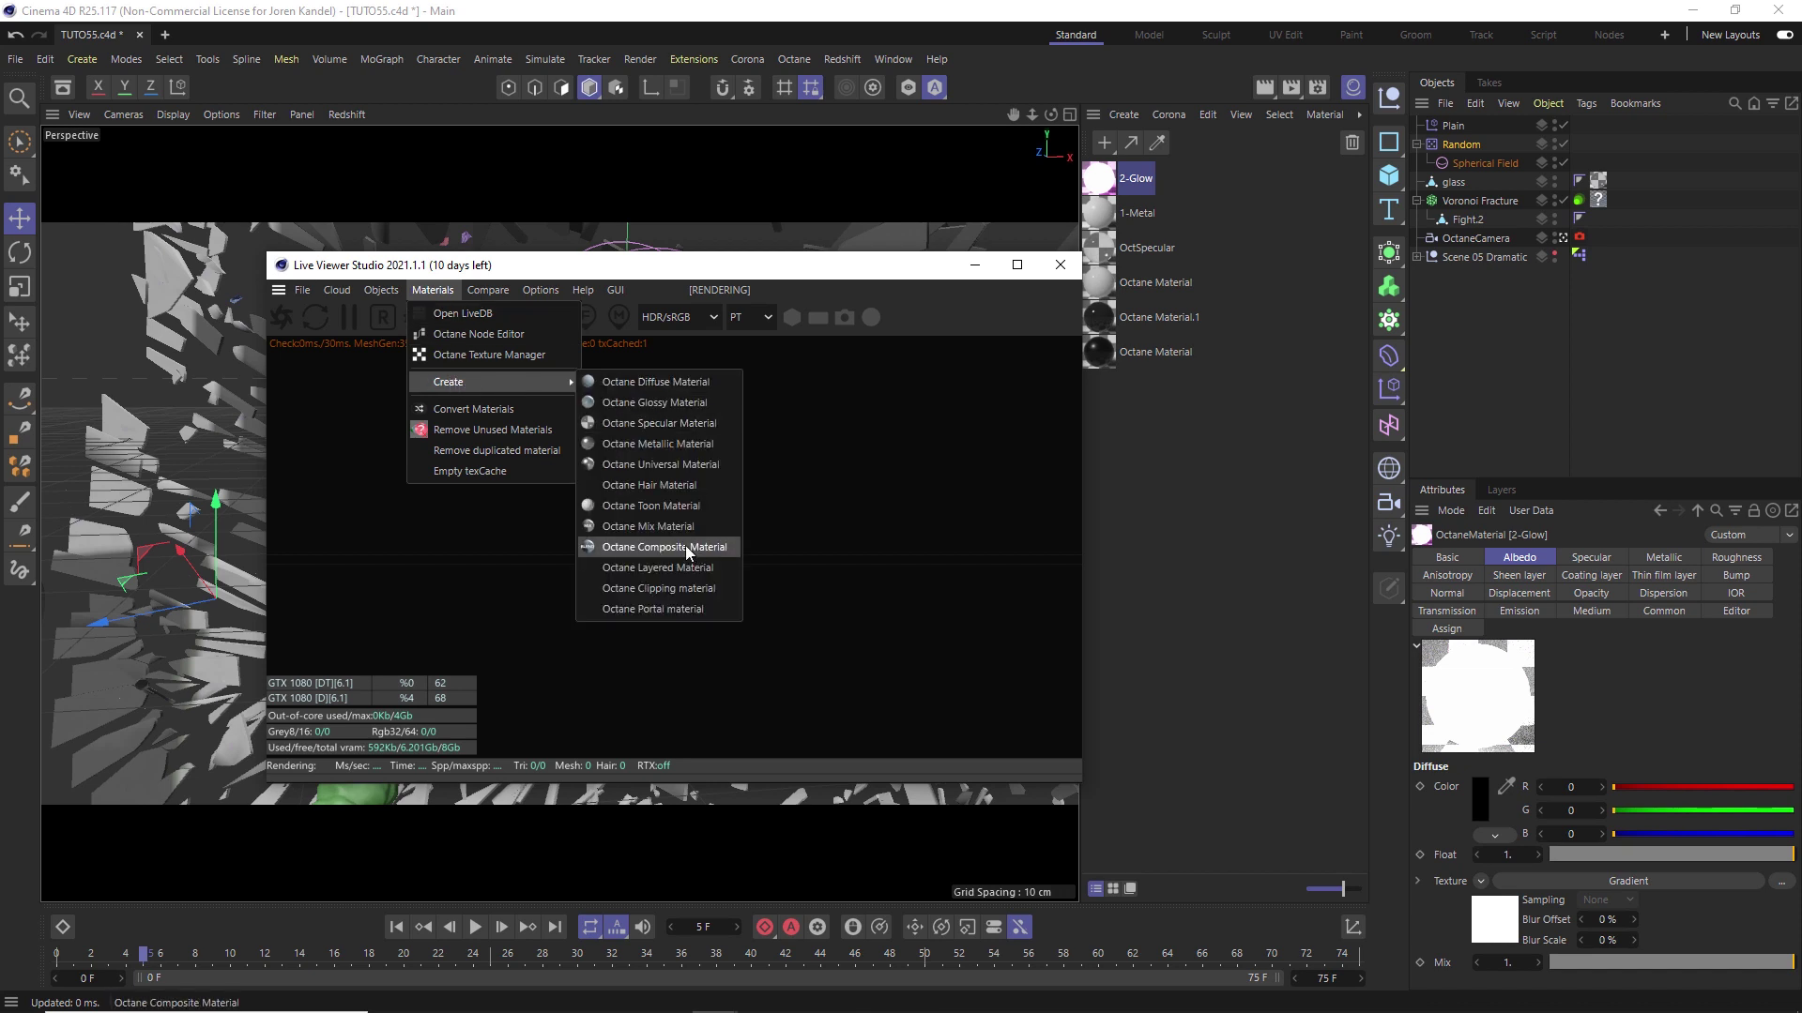
click(648, 527)
drag(1061, 278, 932, 252)
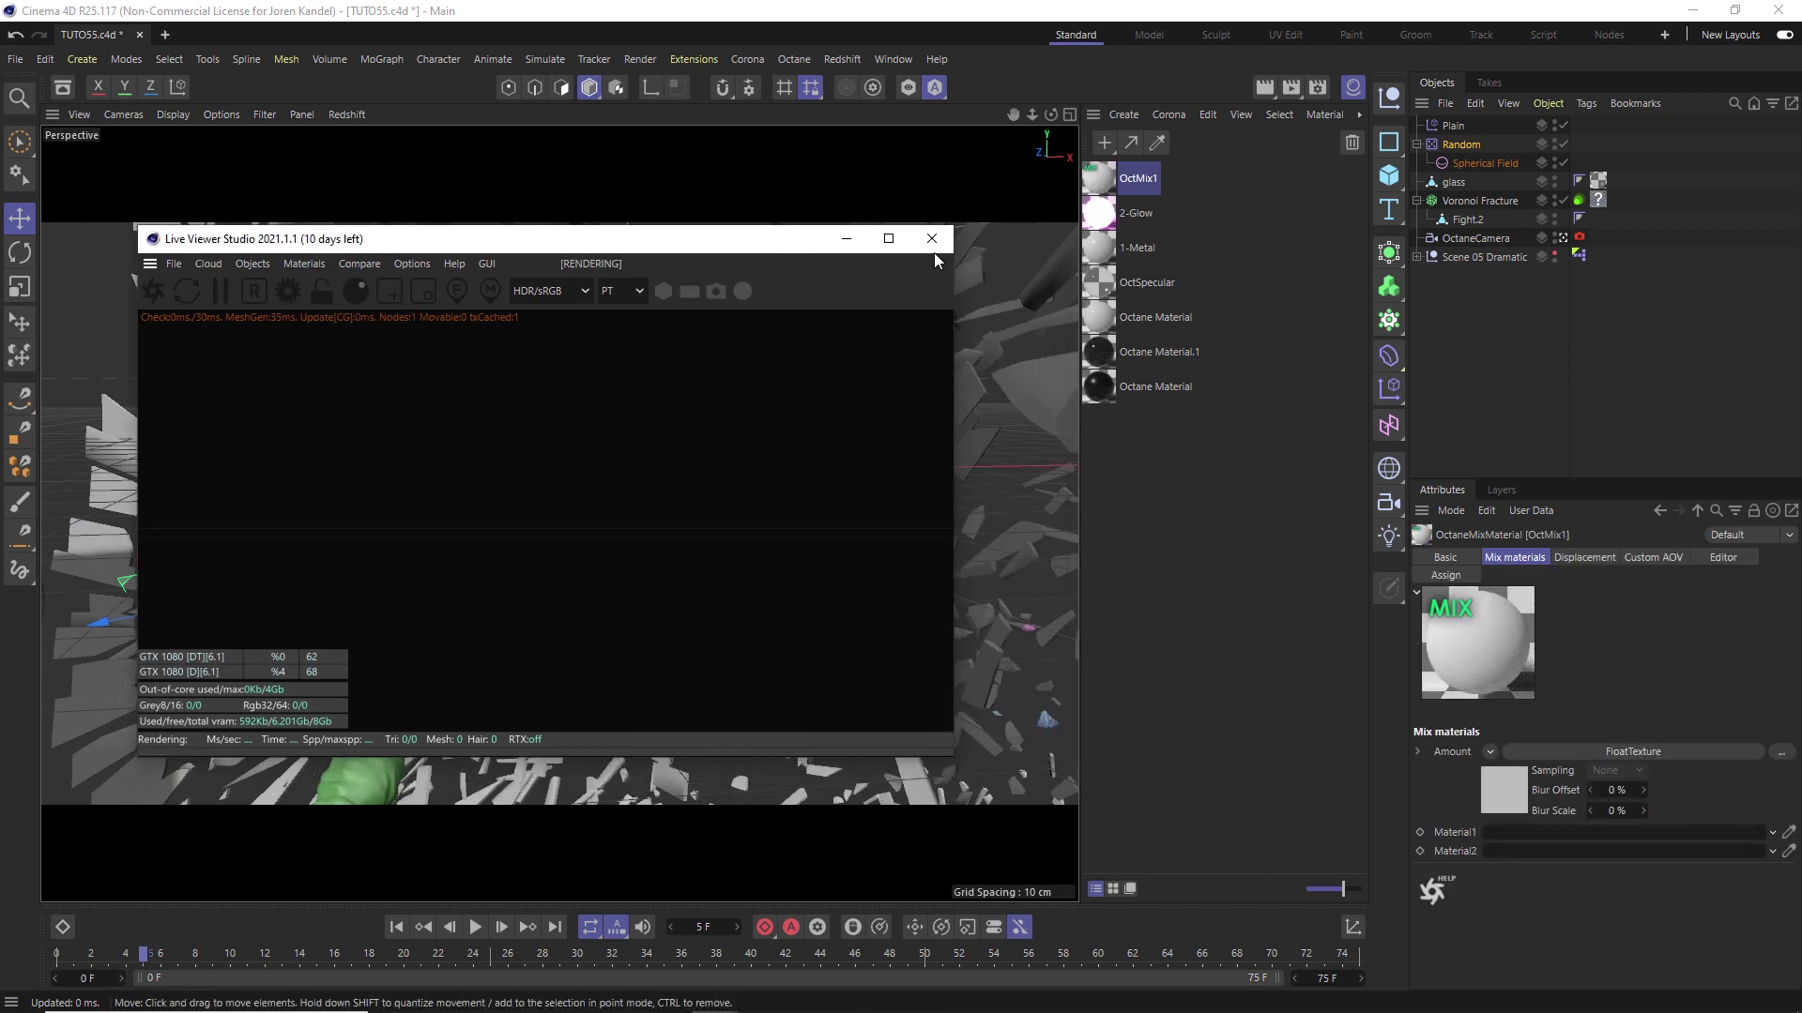
click(932, 244)
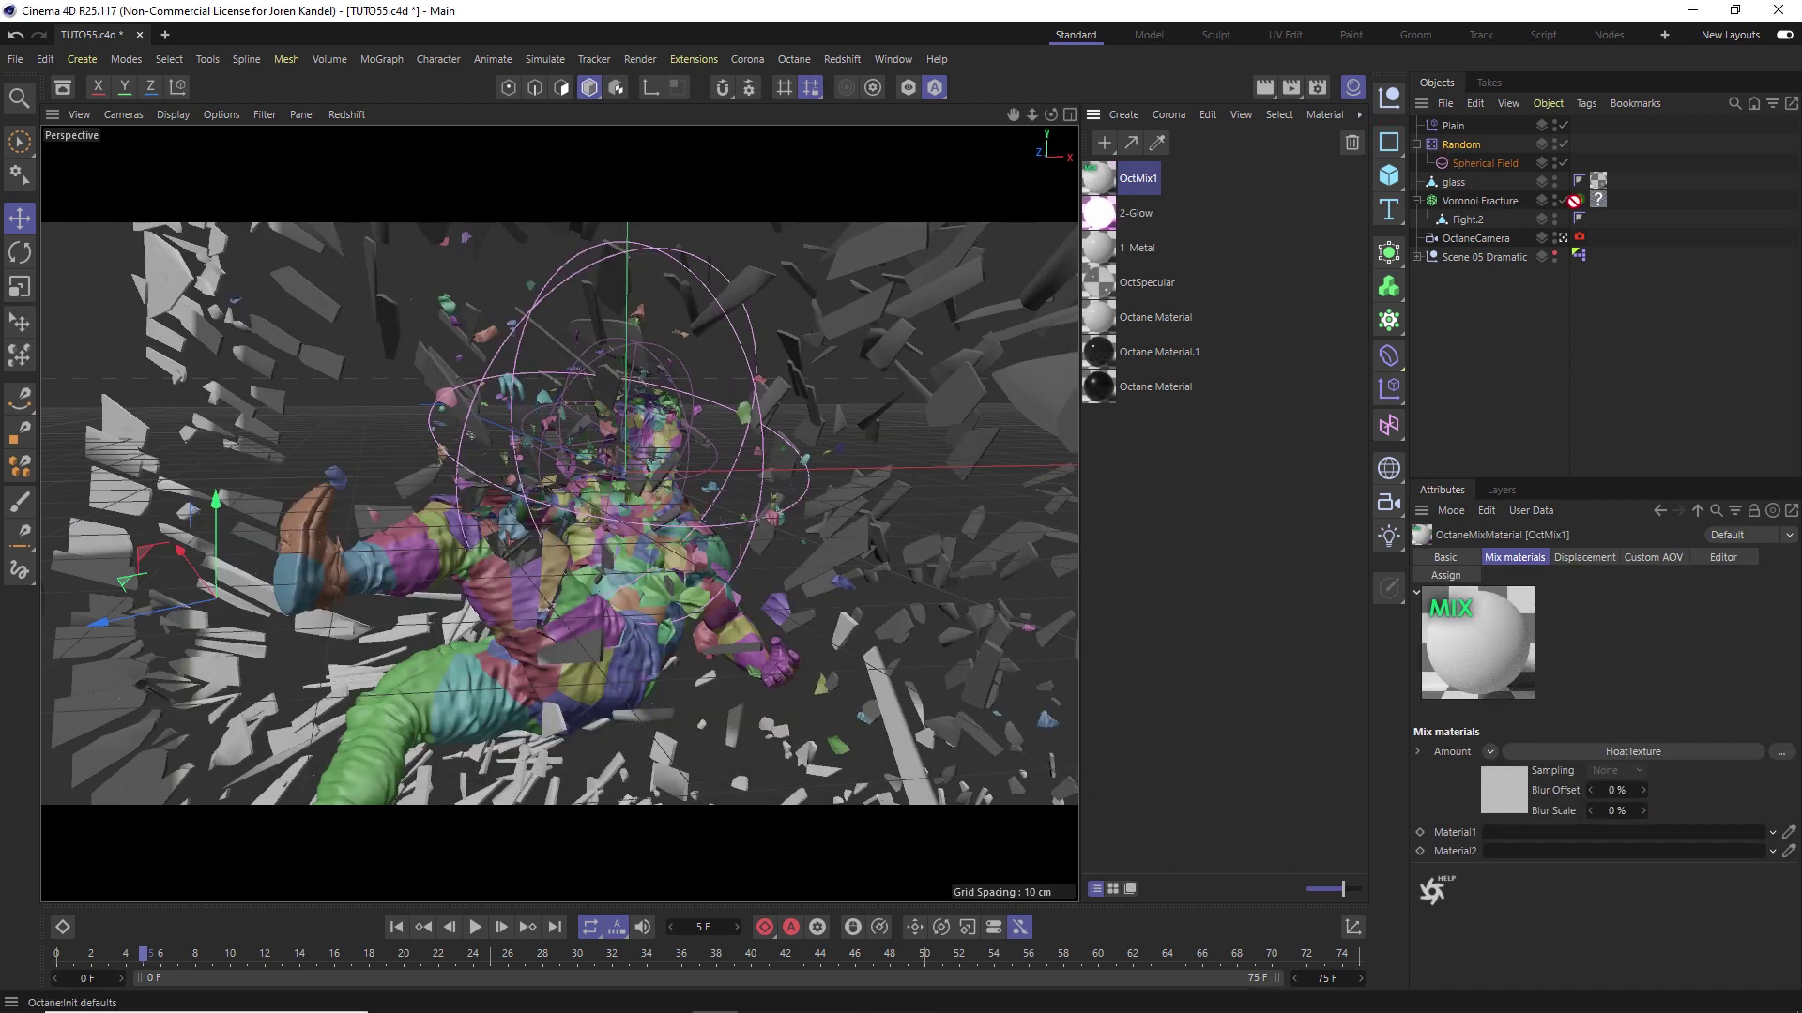
Assign 1-Metal to Material1 and 2-Glow to Material2 in OctMix1, with its node graph open.
double_click(1099, 183)
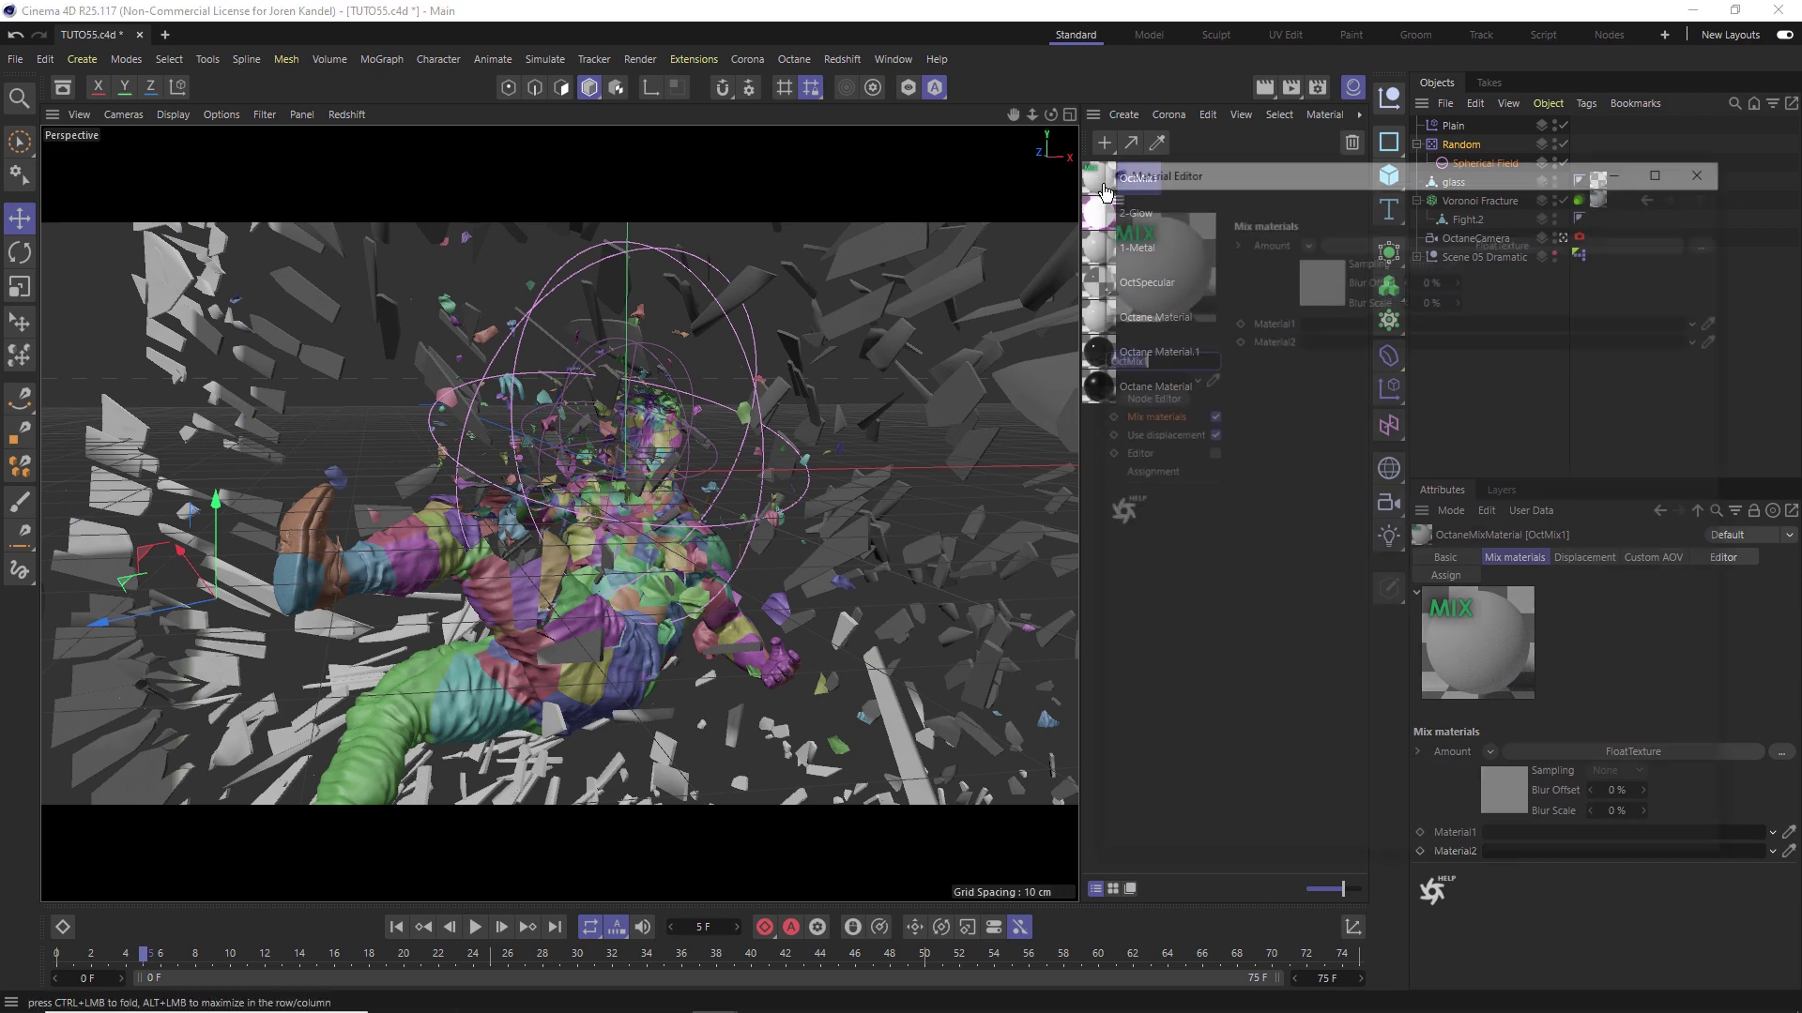
drag(1445, 155, 699, 108)
click(516, 255)
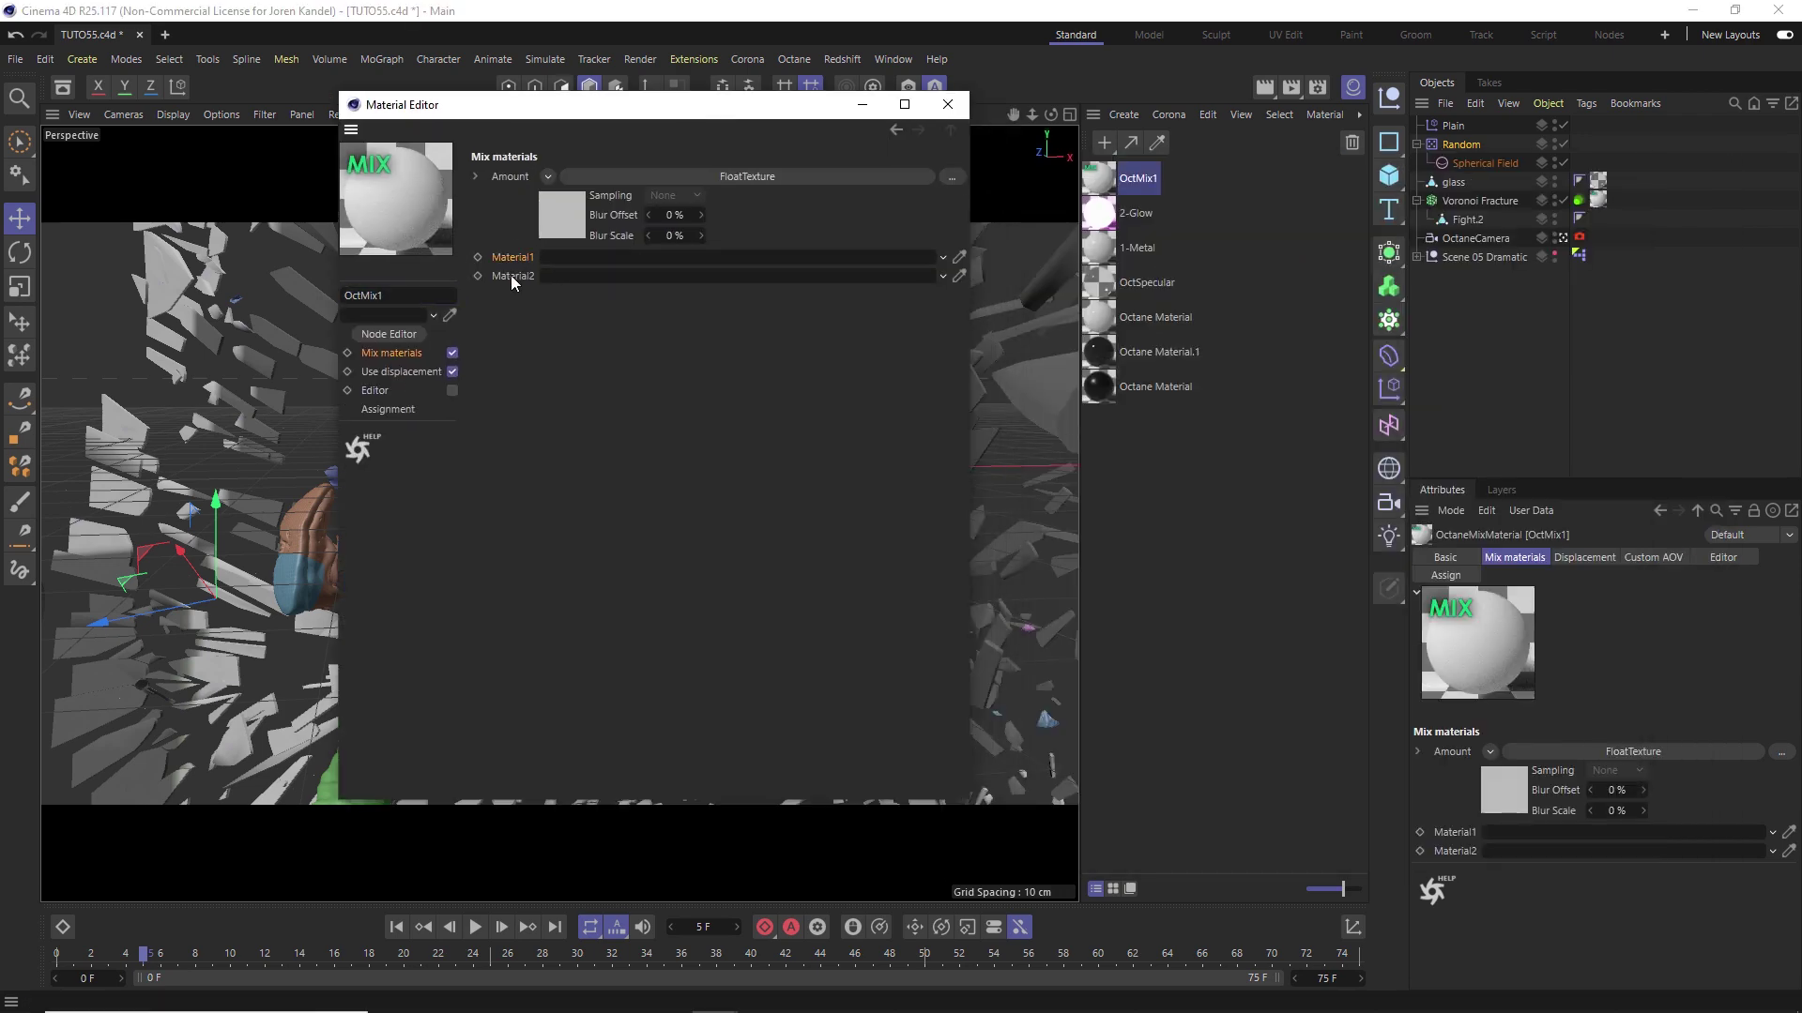
drag(1100, 247, 601, 259)
drag(1100, 213, 681, 277)
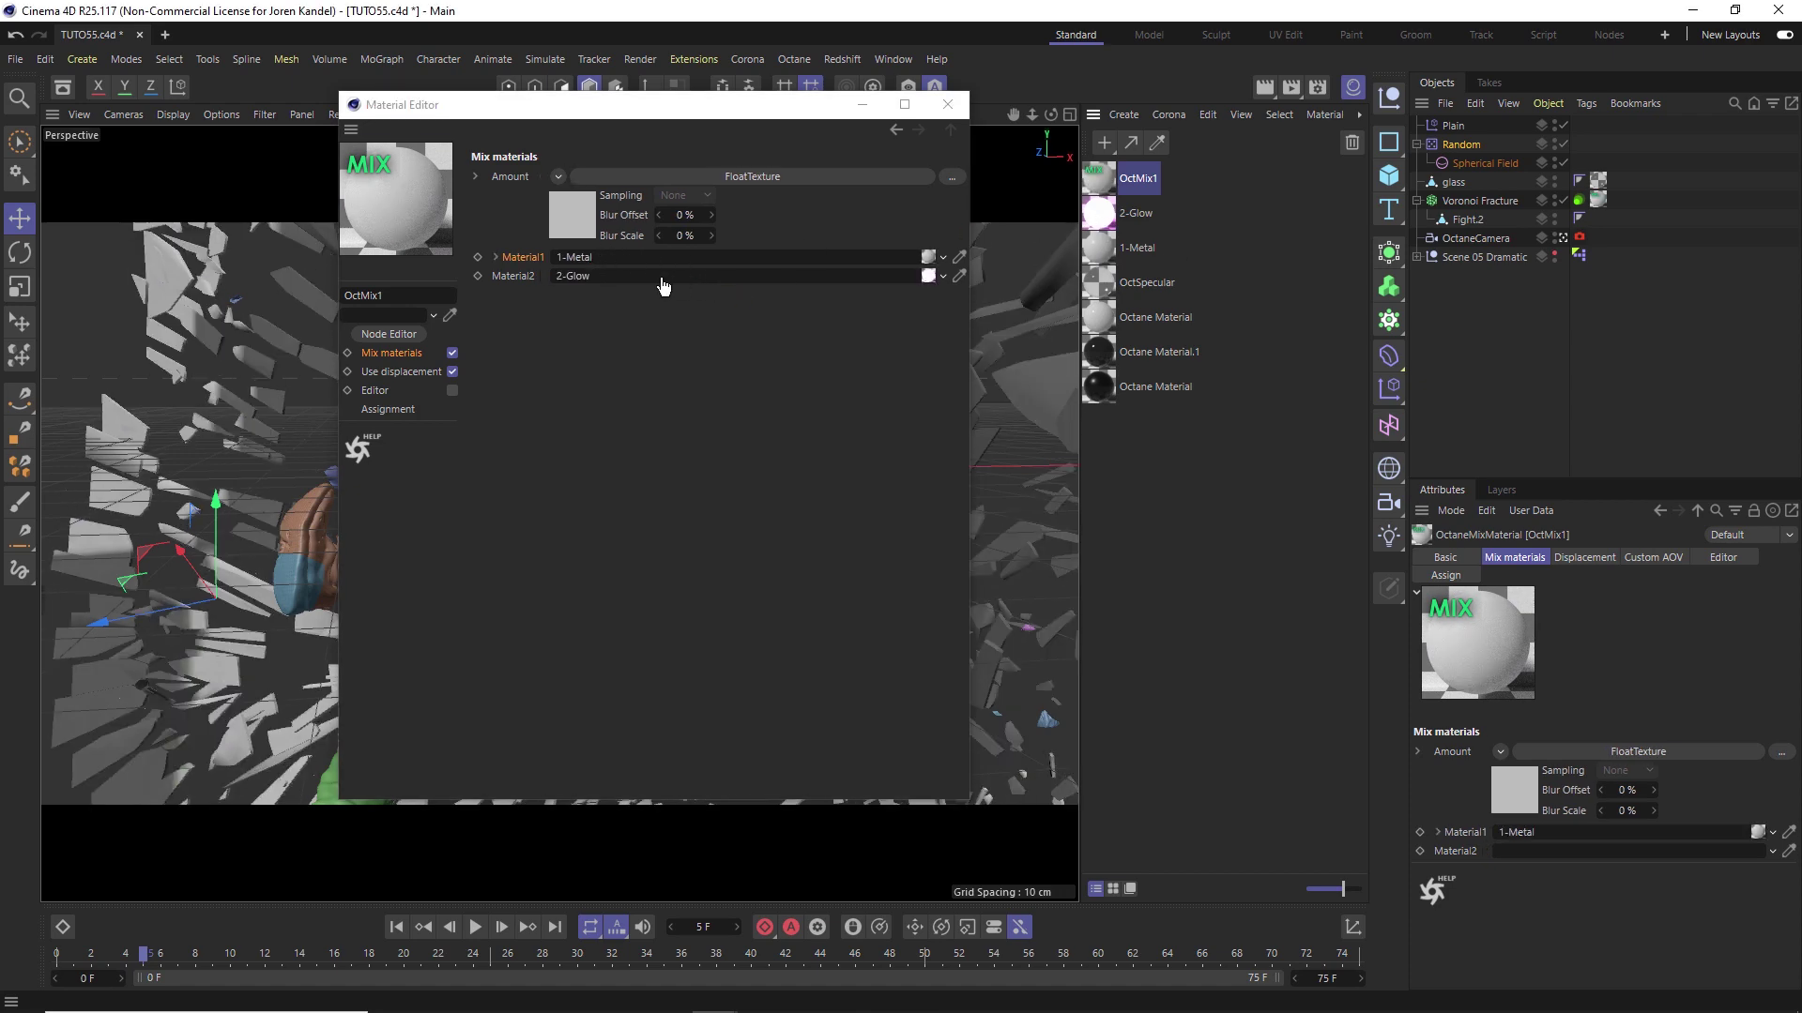
click(388, 334)
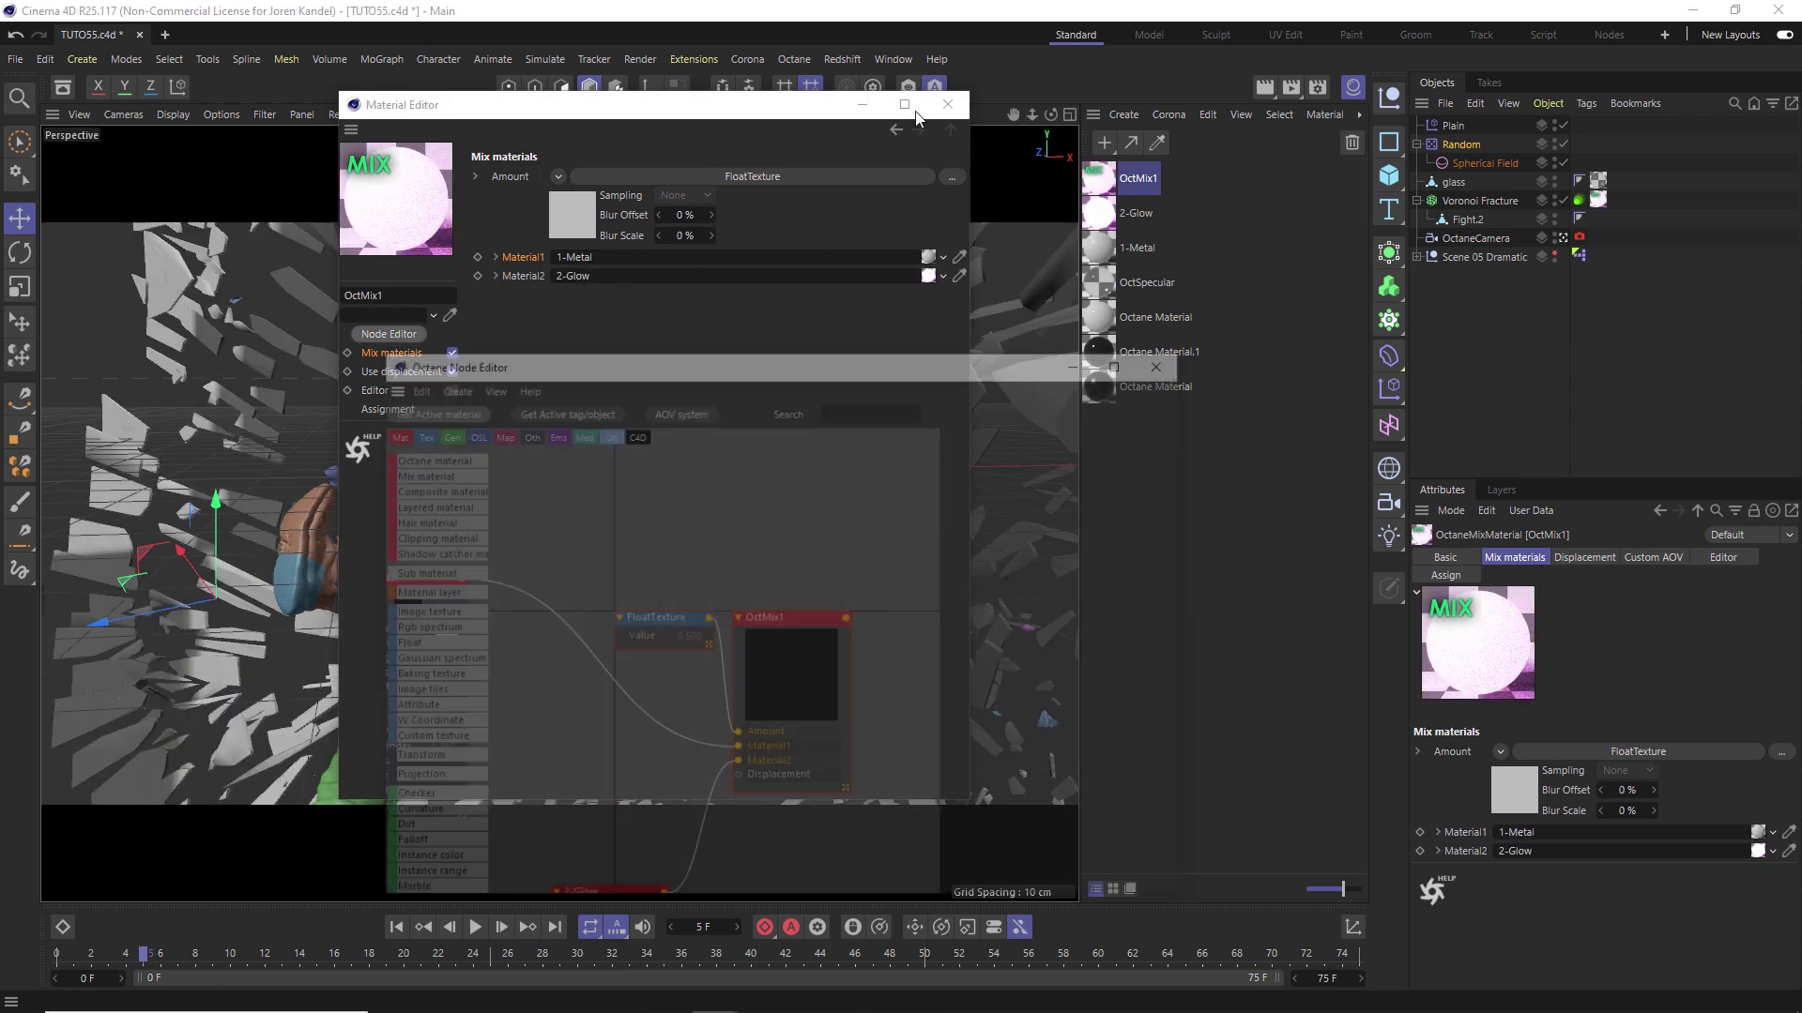
click(958, 112)
drag(657, 361, 823, 160)
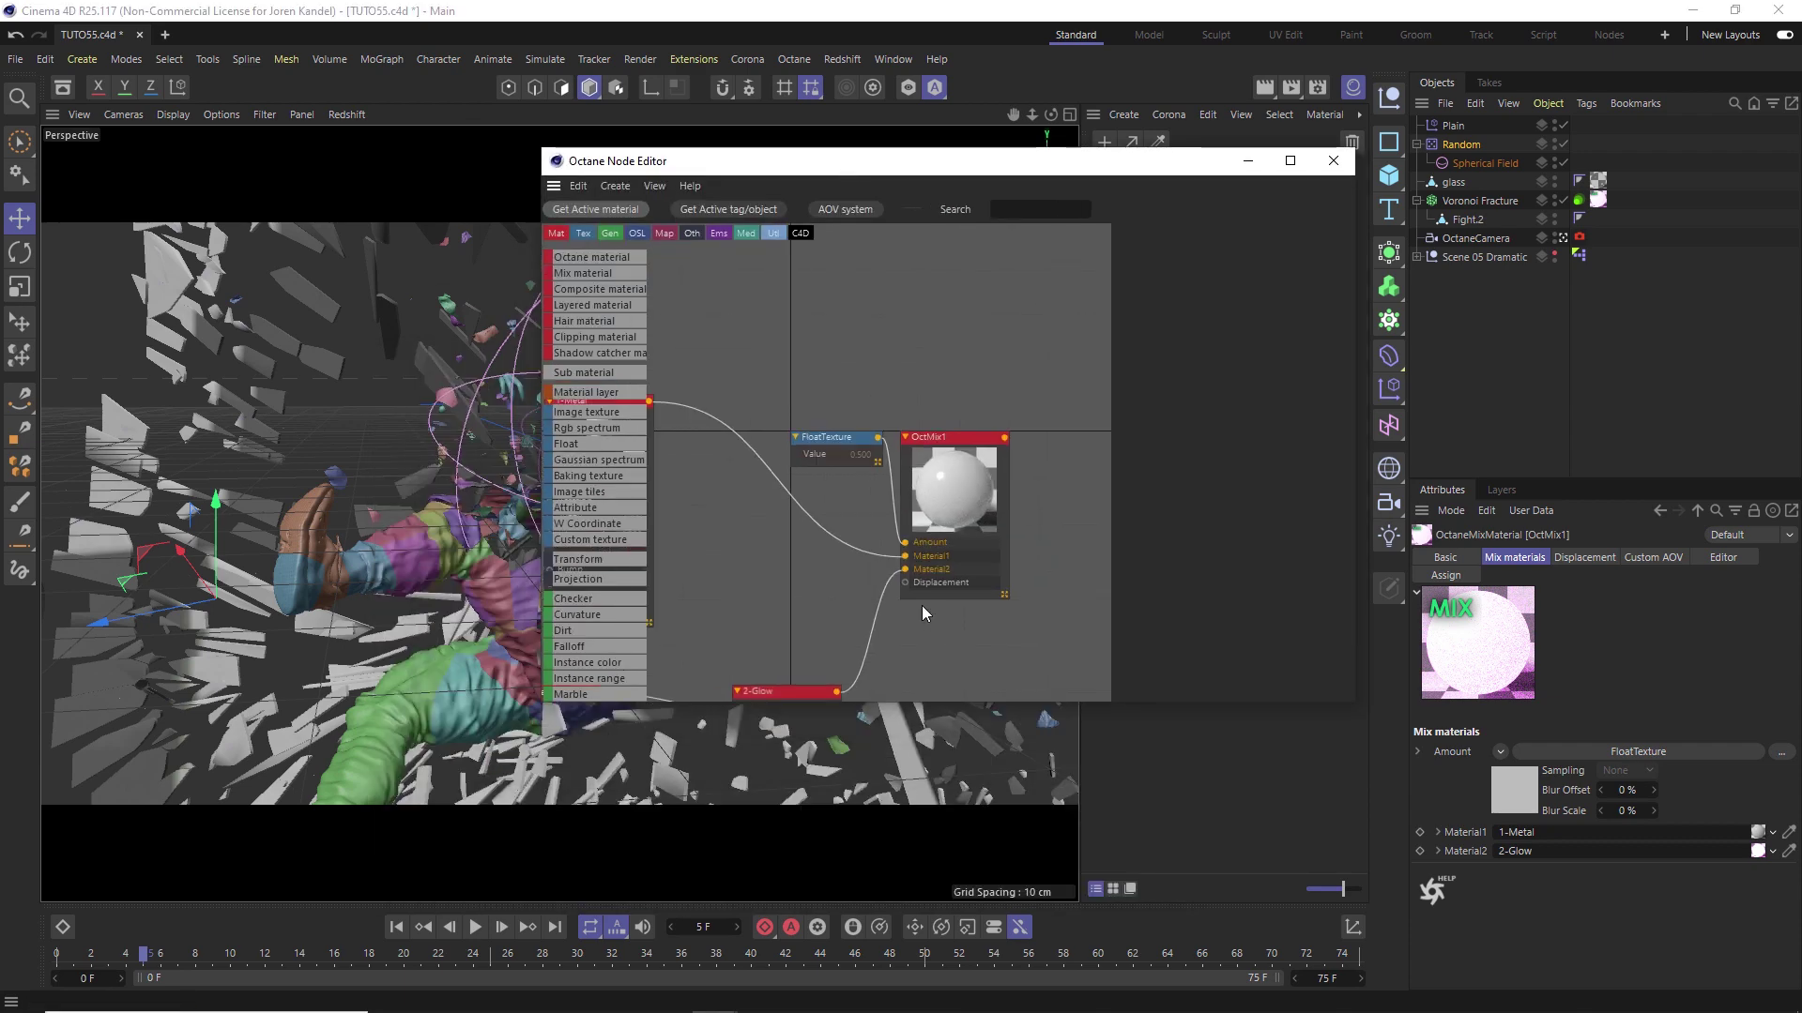
Delete the FloatTexture node from the OctMix1 node graph.
middle_drag(959, 566, 1109, 336)
drag(1000, 357, 702, 640)
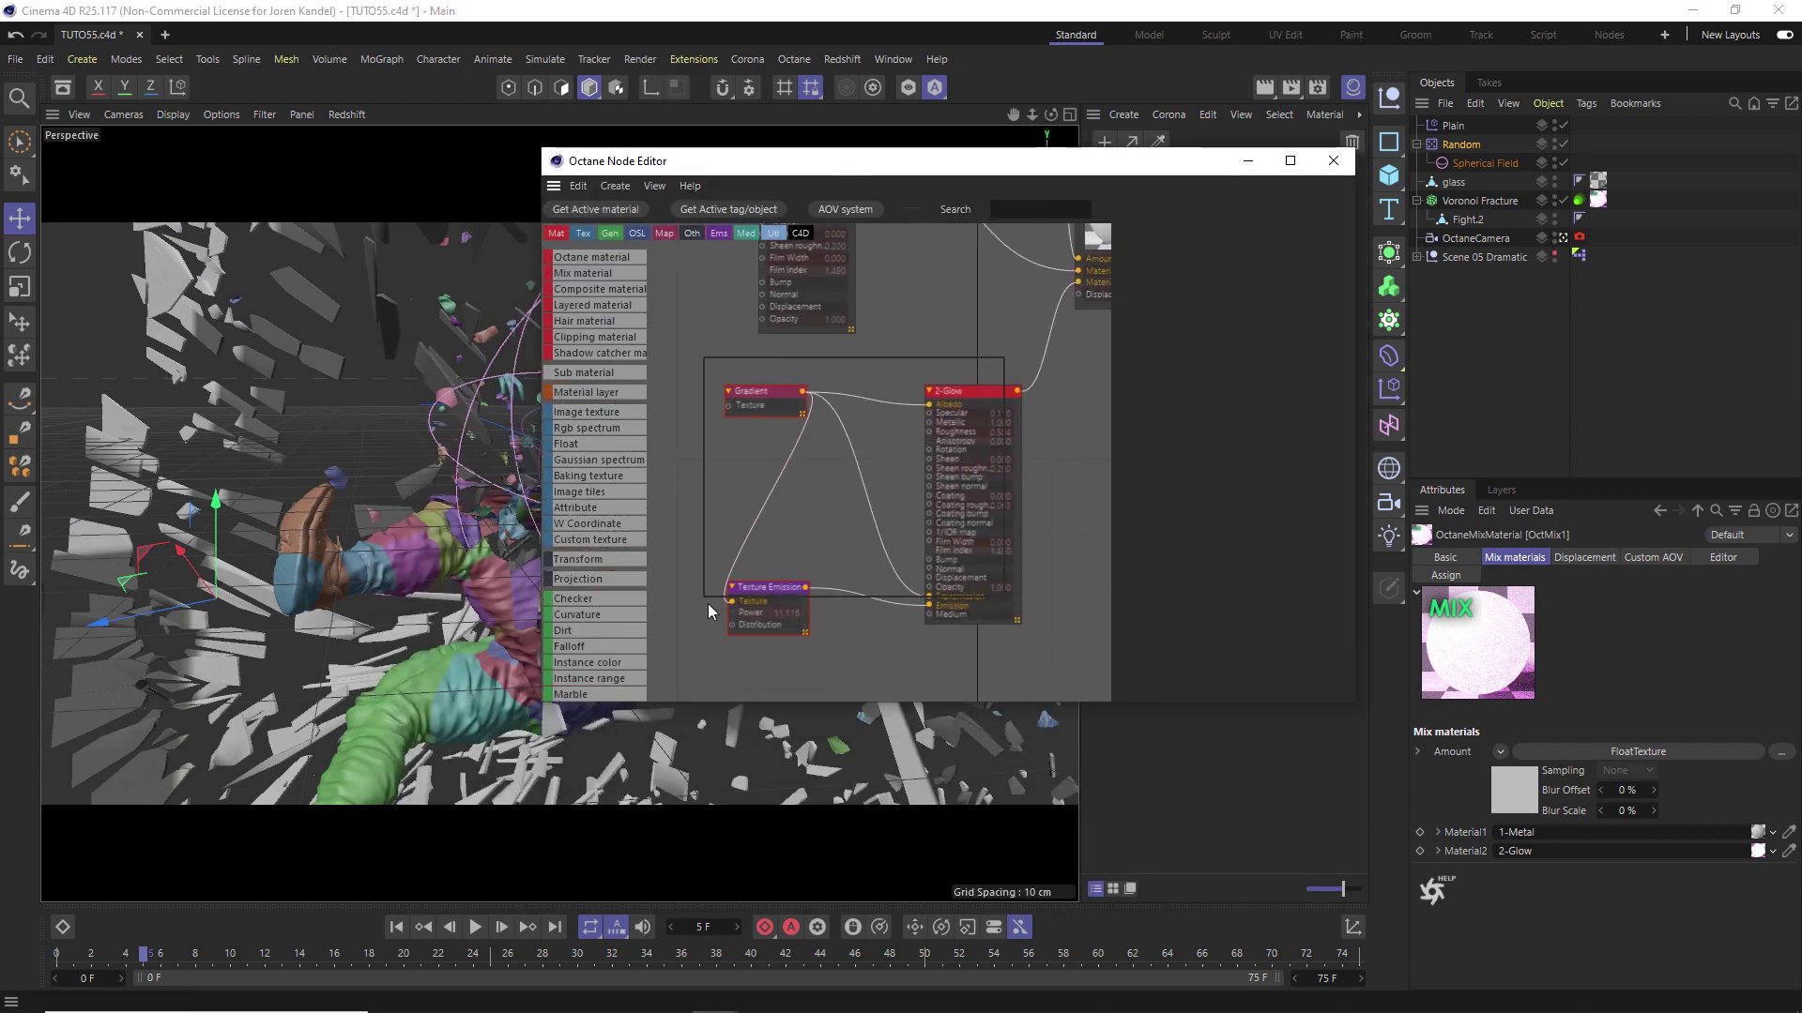
middle_drag(955, 323, 915, 522)
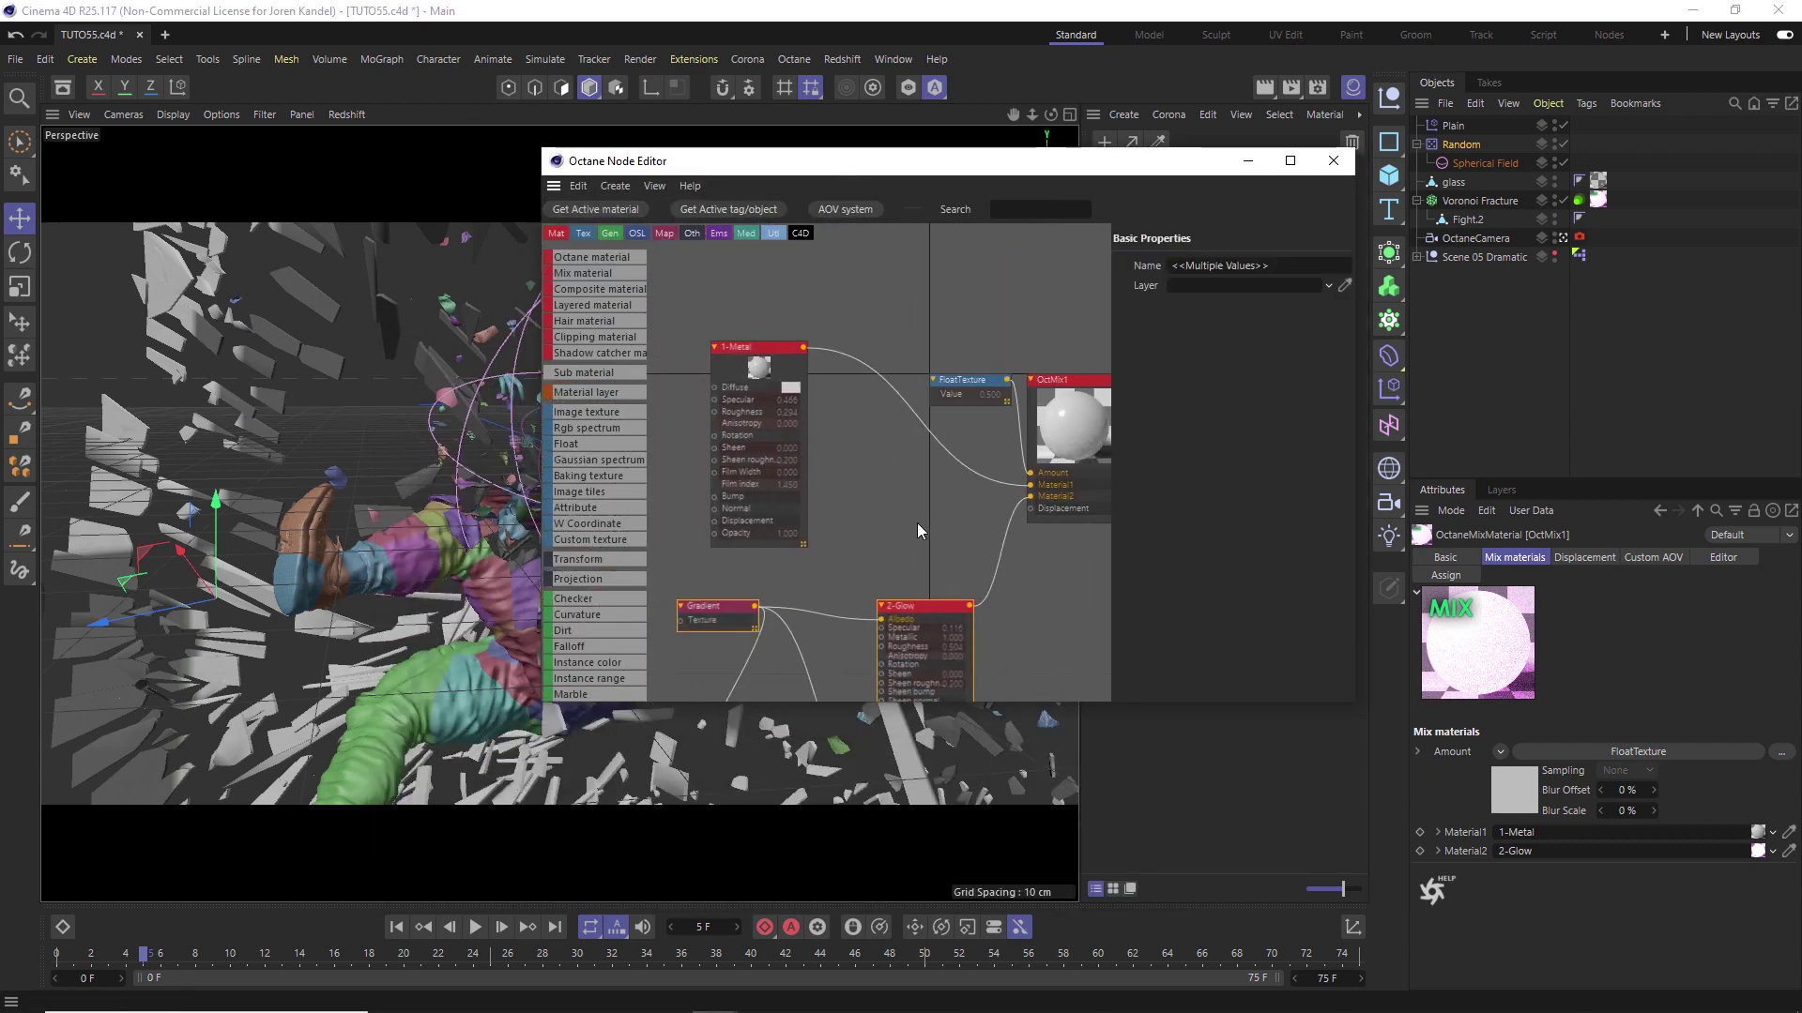
click(730, 333)
middle_drag(730, 340, 917, 428)
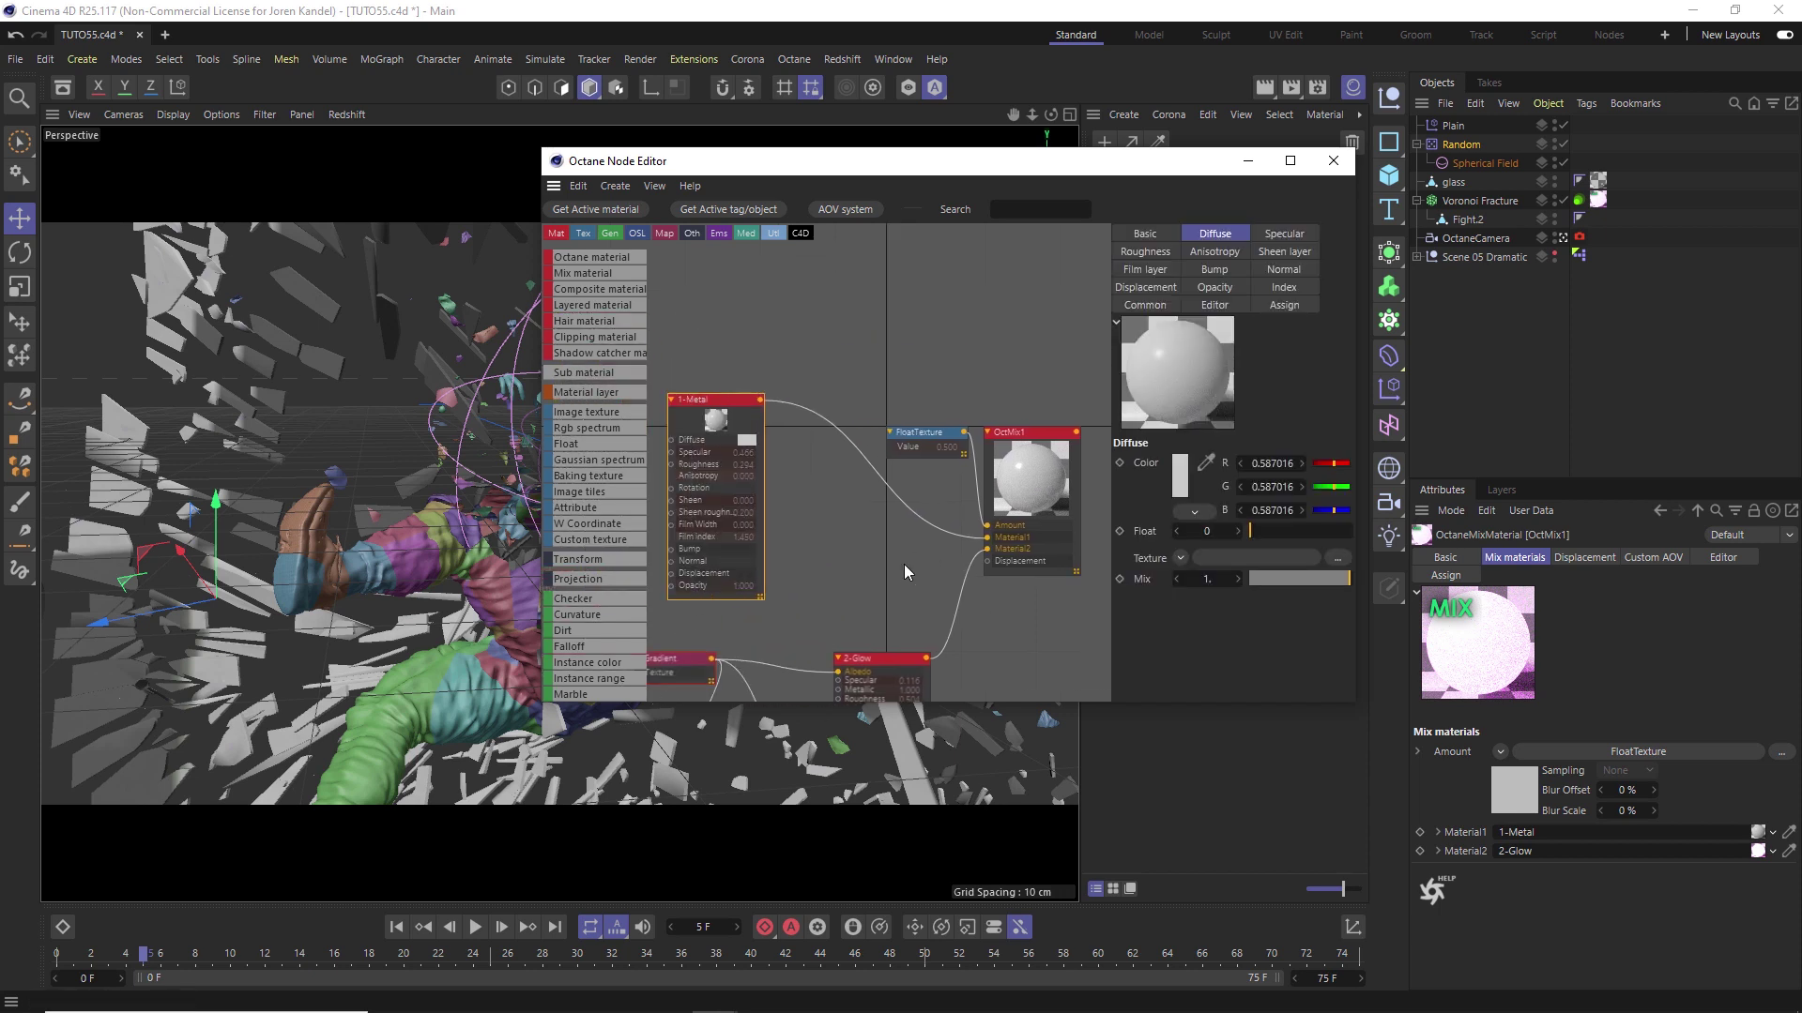
click(918, 432)
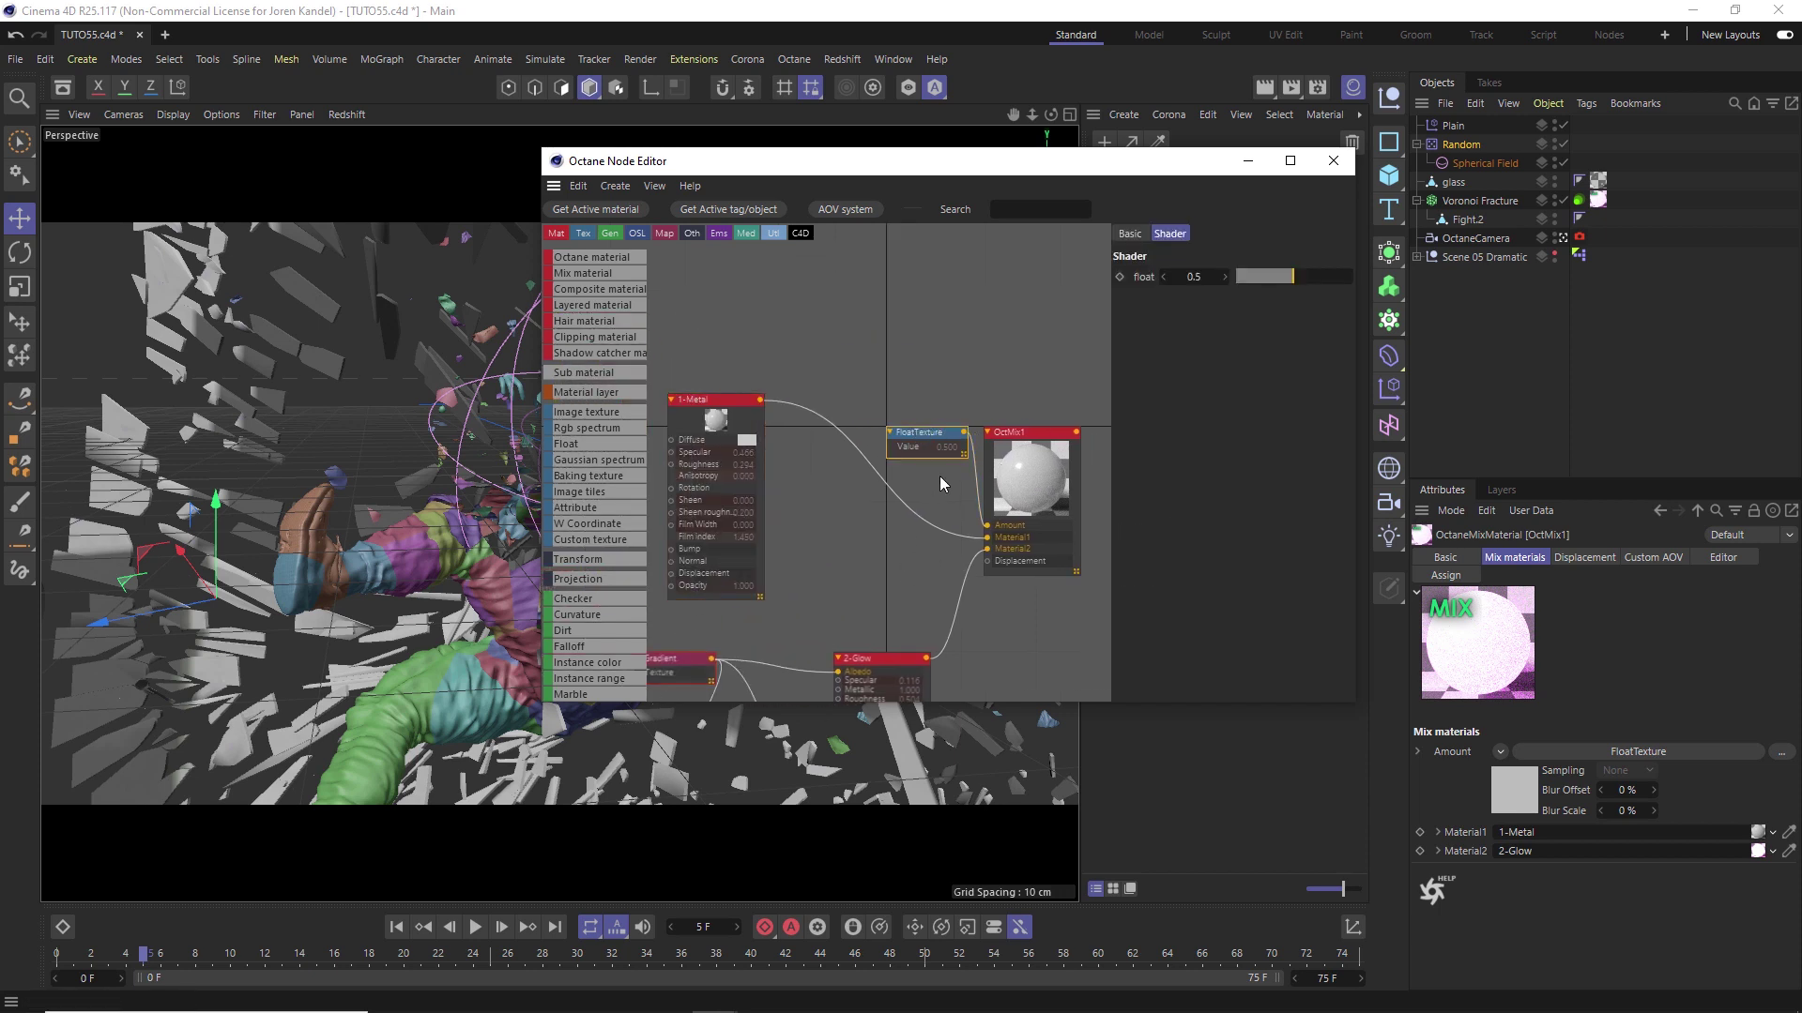
key(Delete)
Add a Gradient node without its middle stop and wire it into OctMix1's Amount.
click(1039, 209)
text(gra)
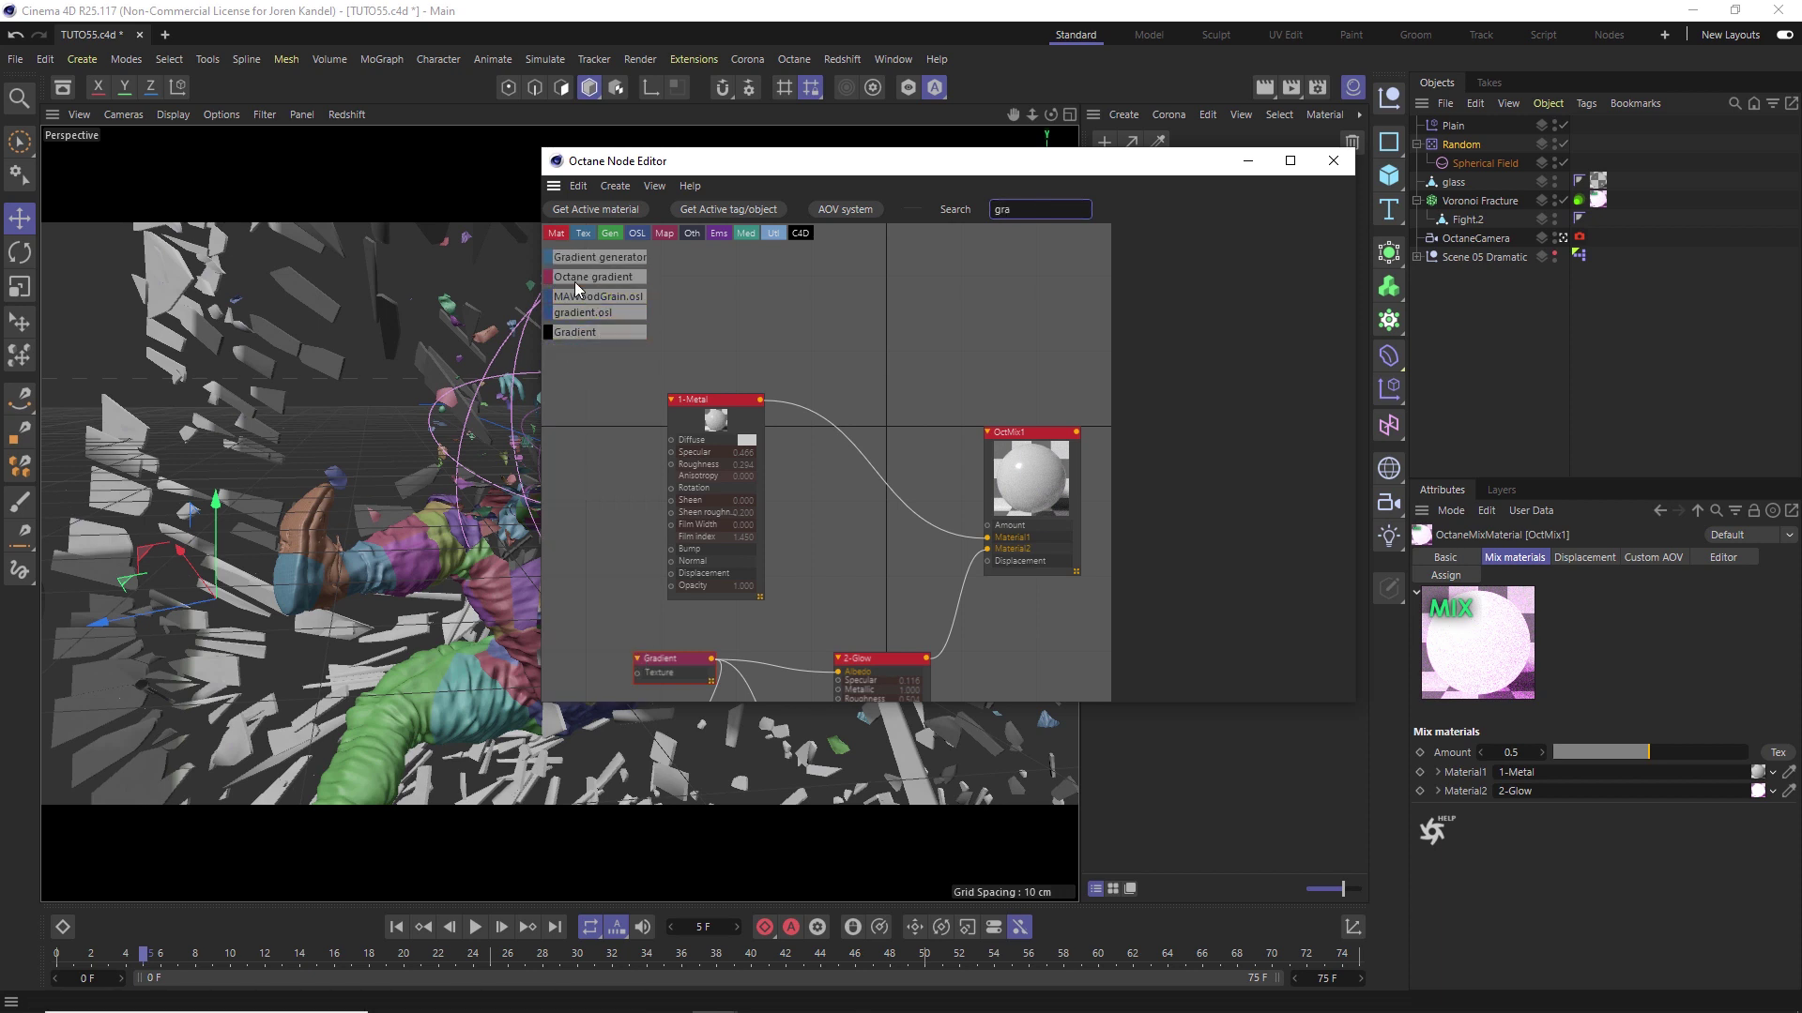
mouse_move(575, 277)
mouse_down()
mouse_move(903, 375)
mouse_move(887, 327)
mouse_up()
key(Delete)
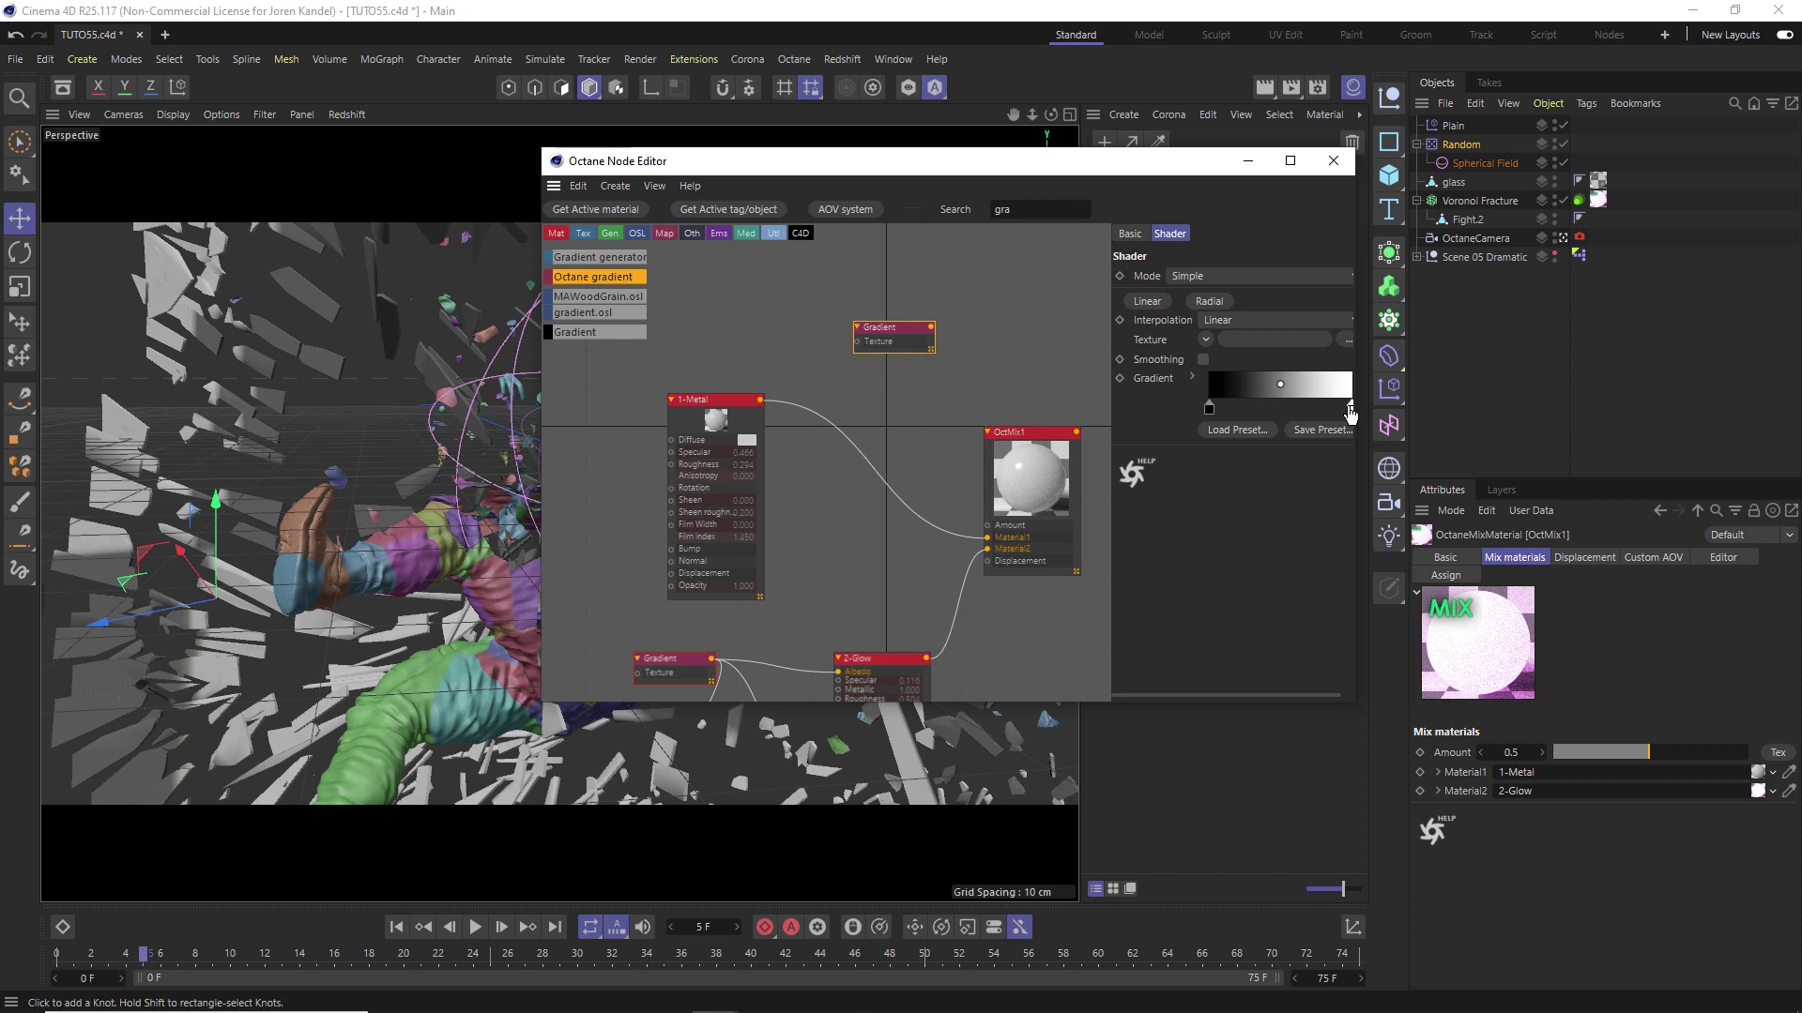
drag(930, 327, 988, 526)
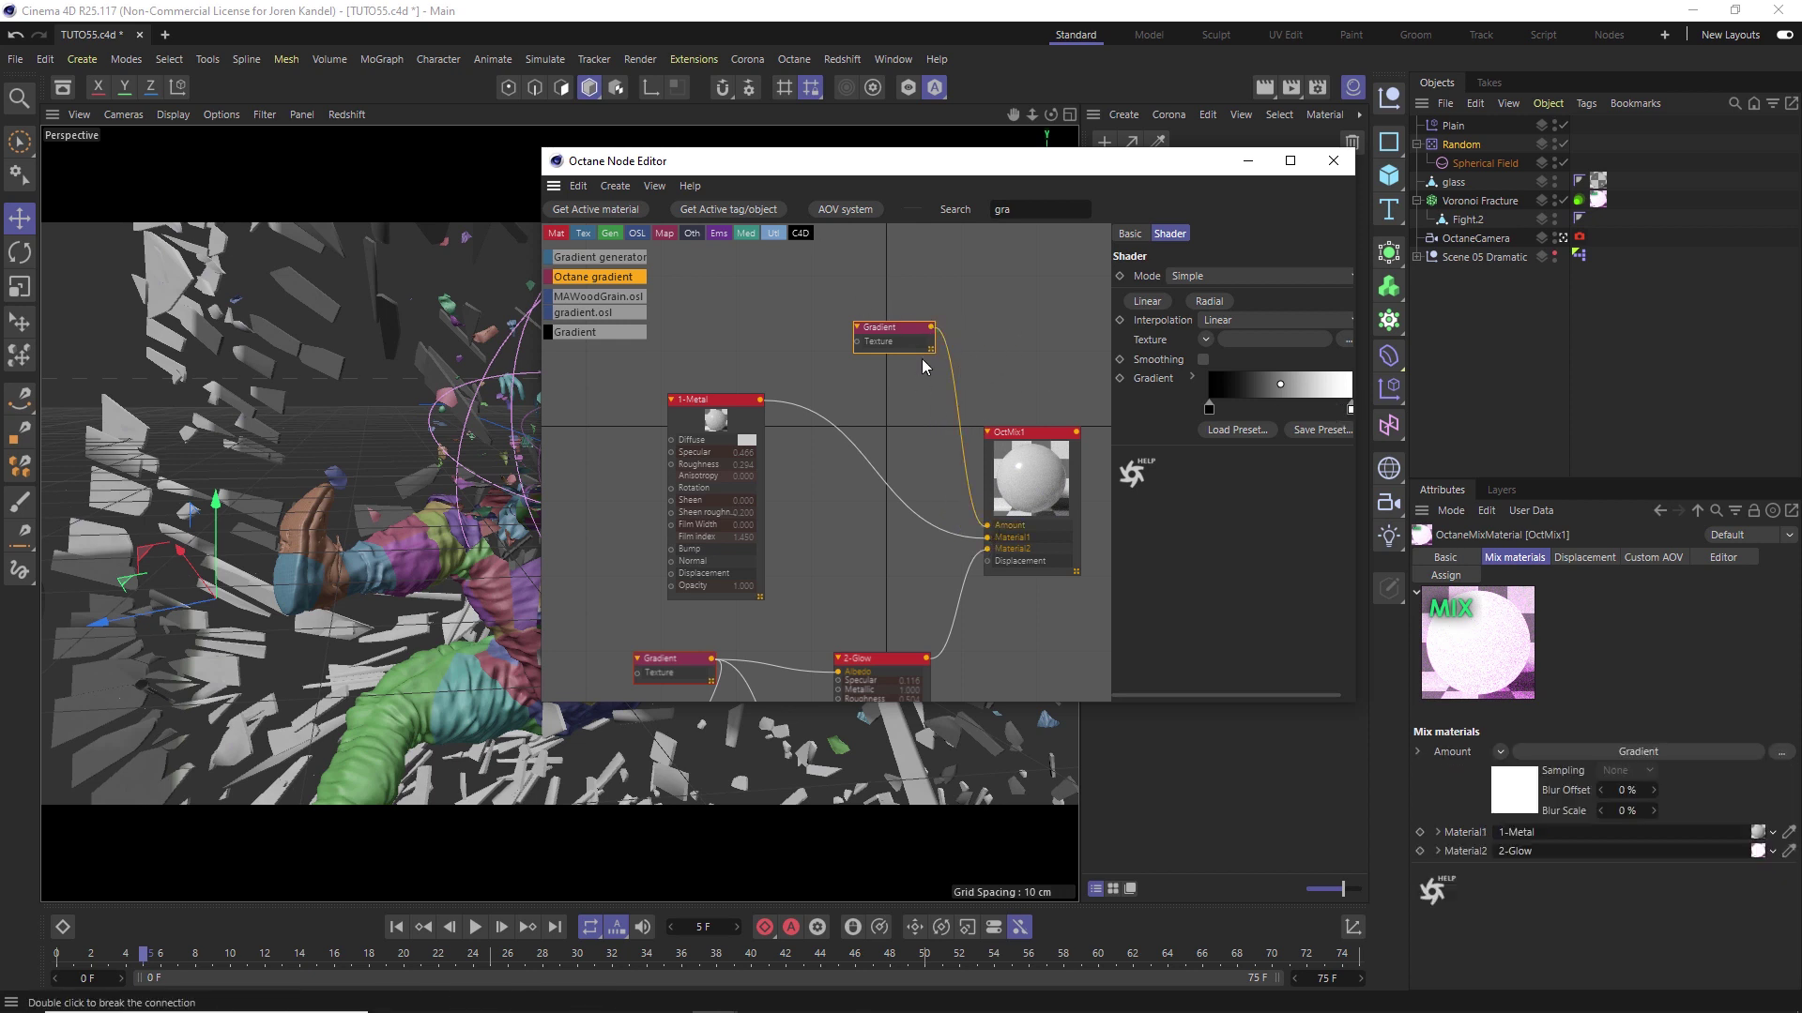
drag(895, 333, 937, 343)
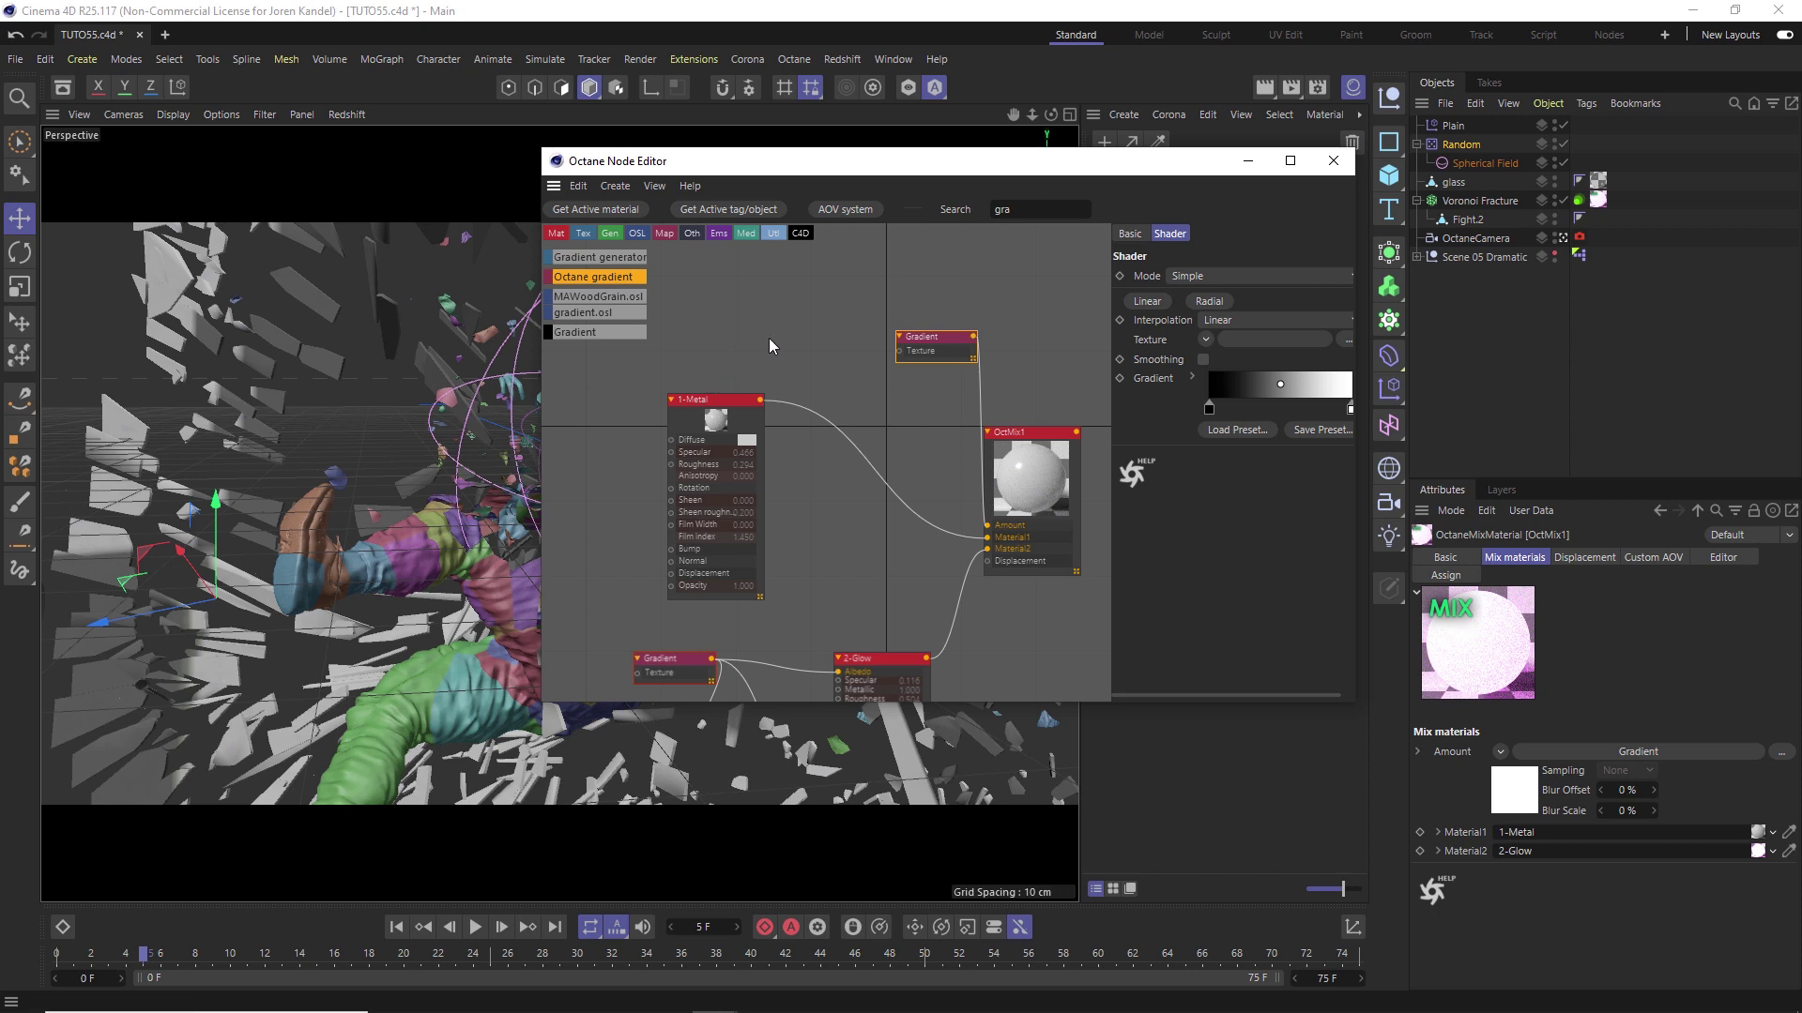
click(1477, 164)
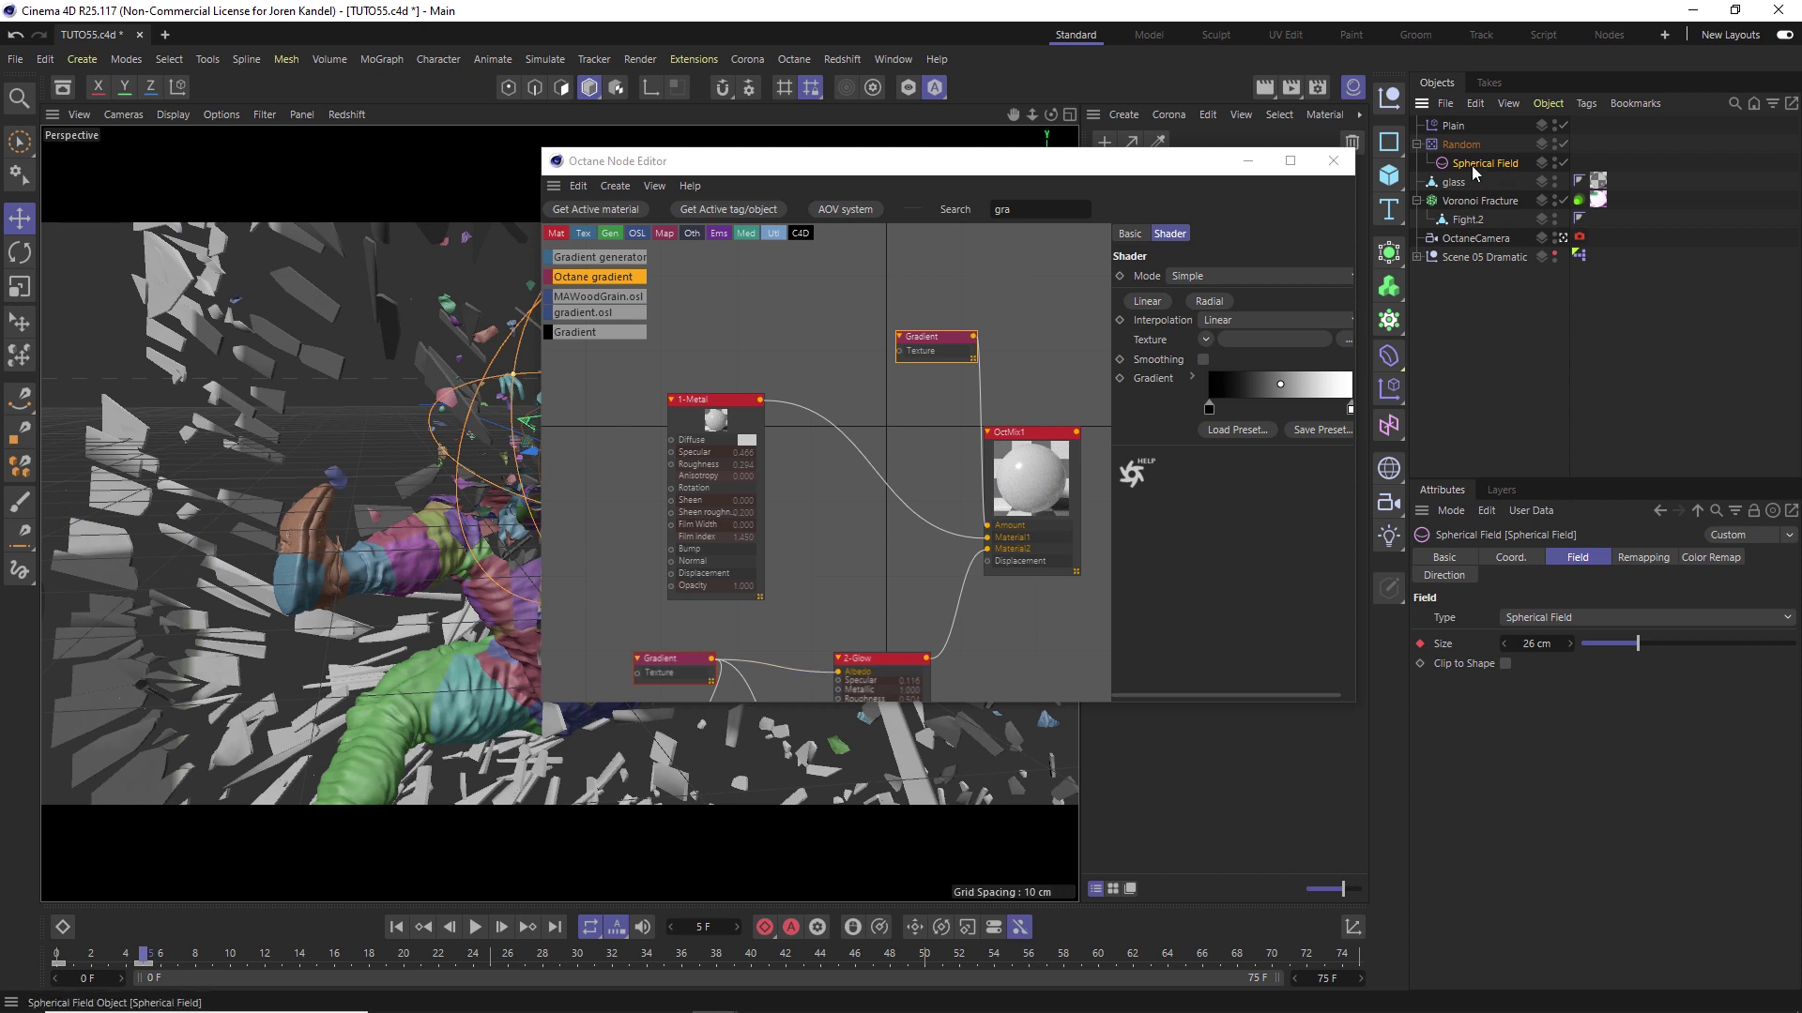
Add an Mg Color Shader node and connect it to the Gradient node's Texture input.
click(1061, 208)
key(BackSpace)
key(BackSpace)
key(BackSpace)
text(c)
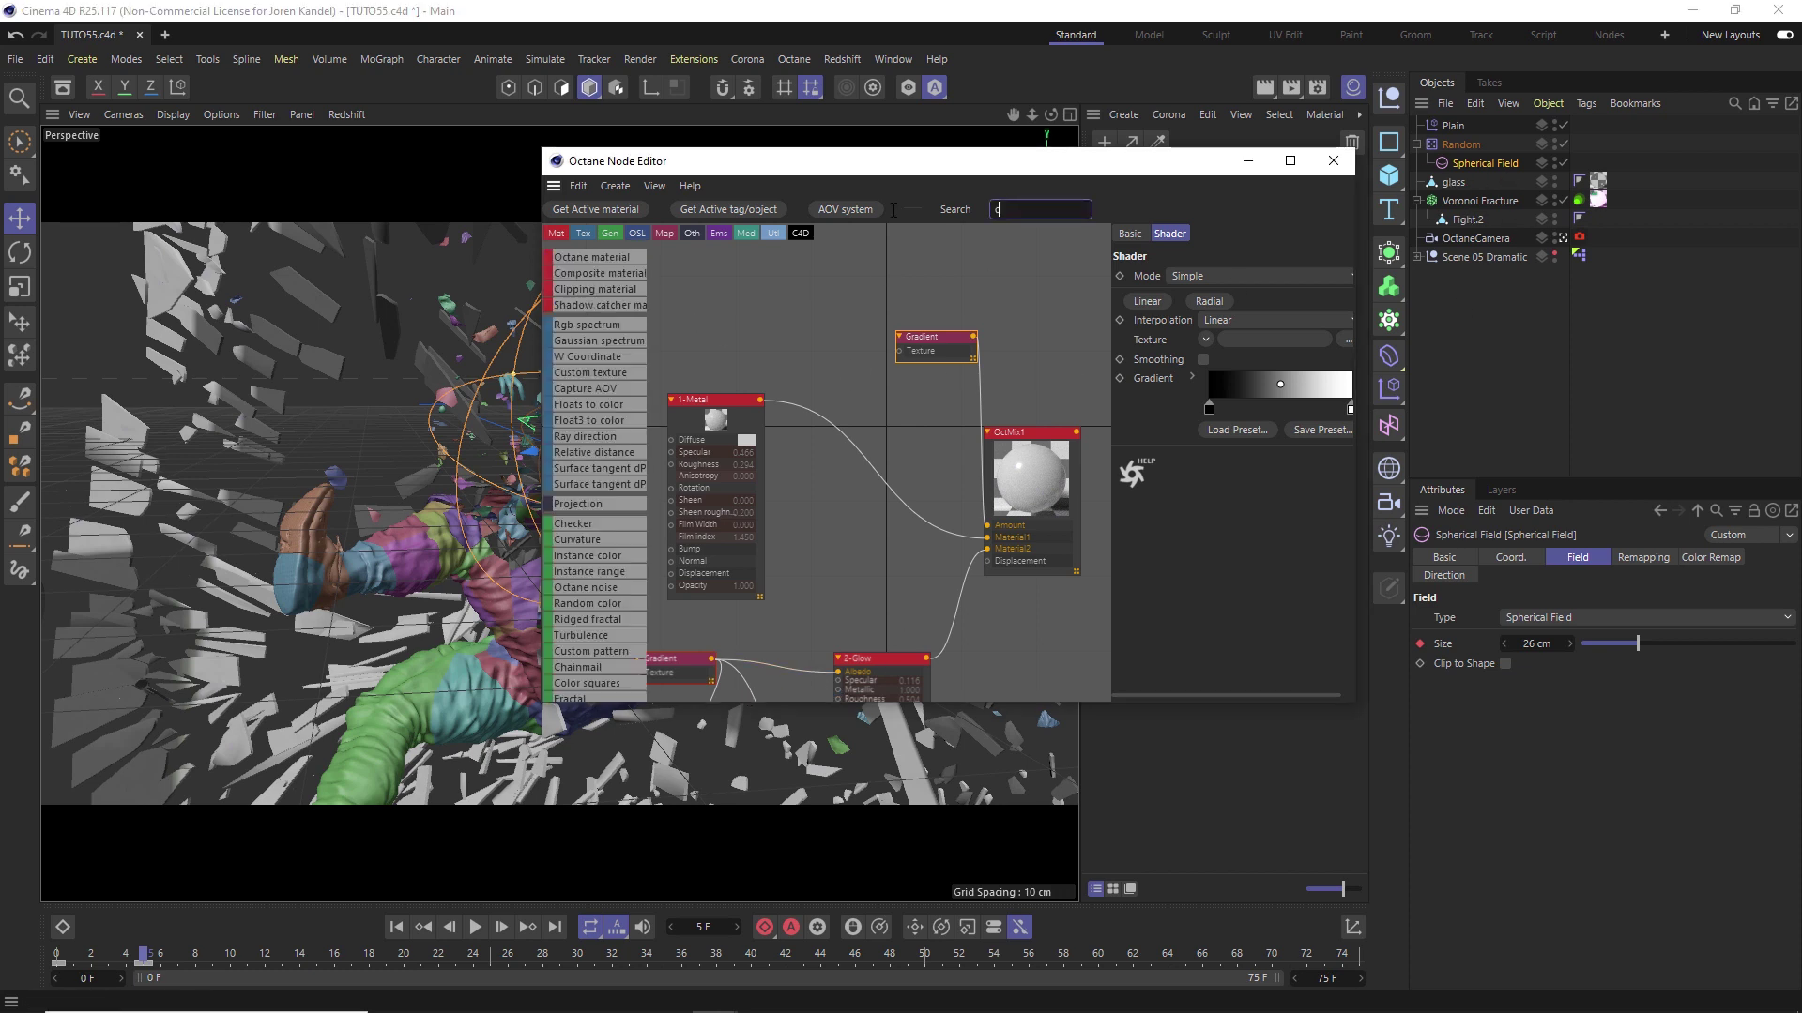
text(olor)
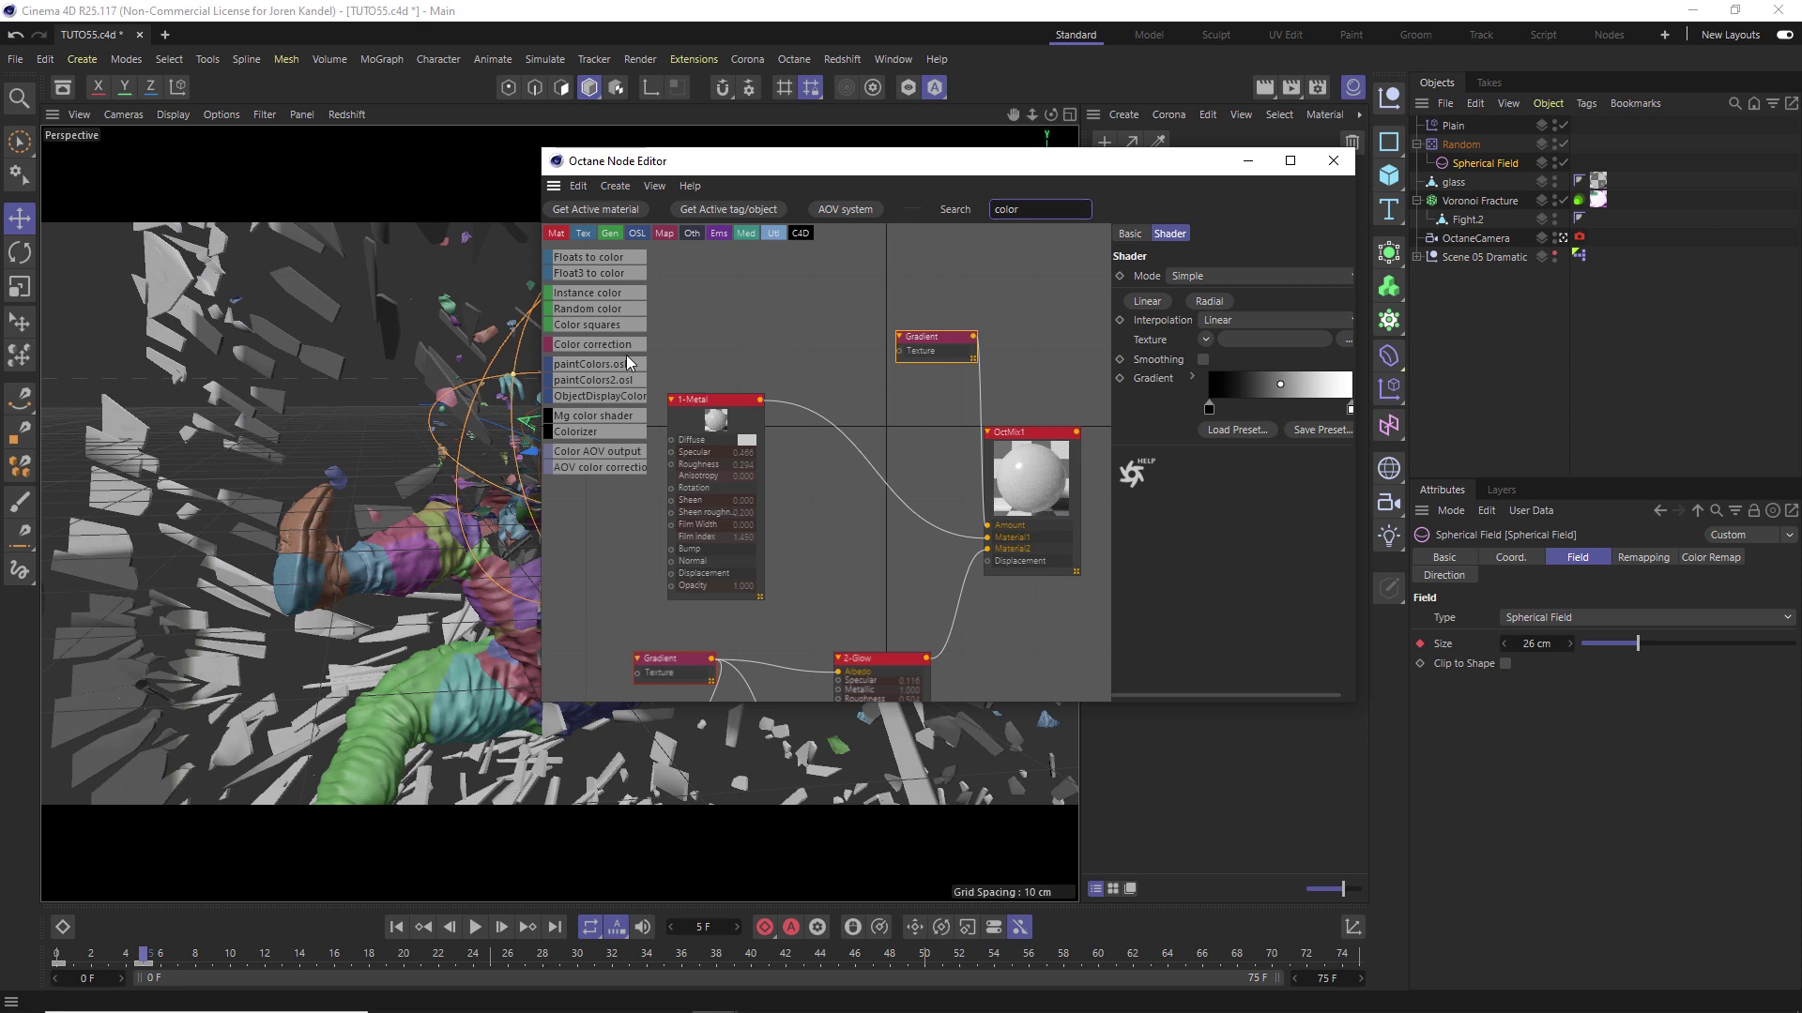
text(f)
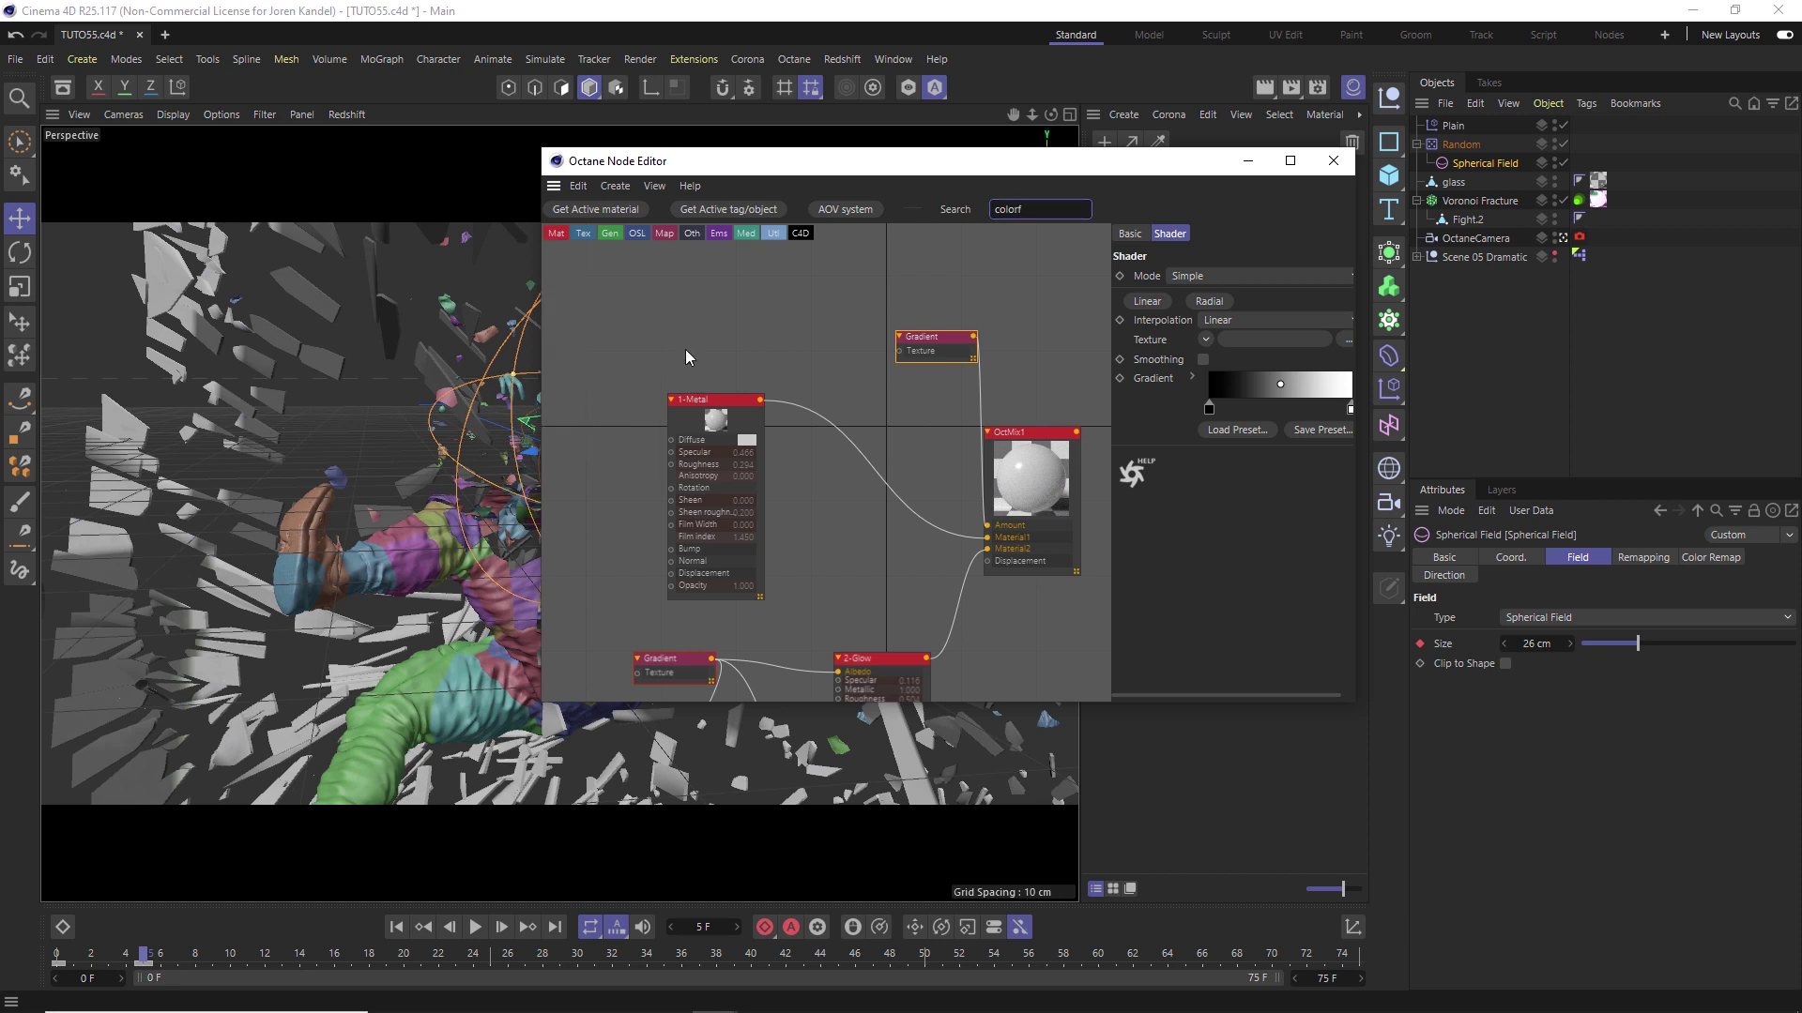
key(BackSpace)
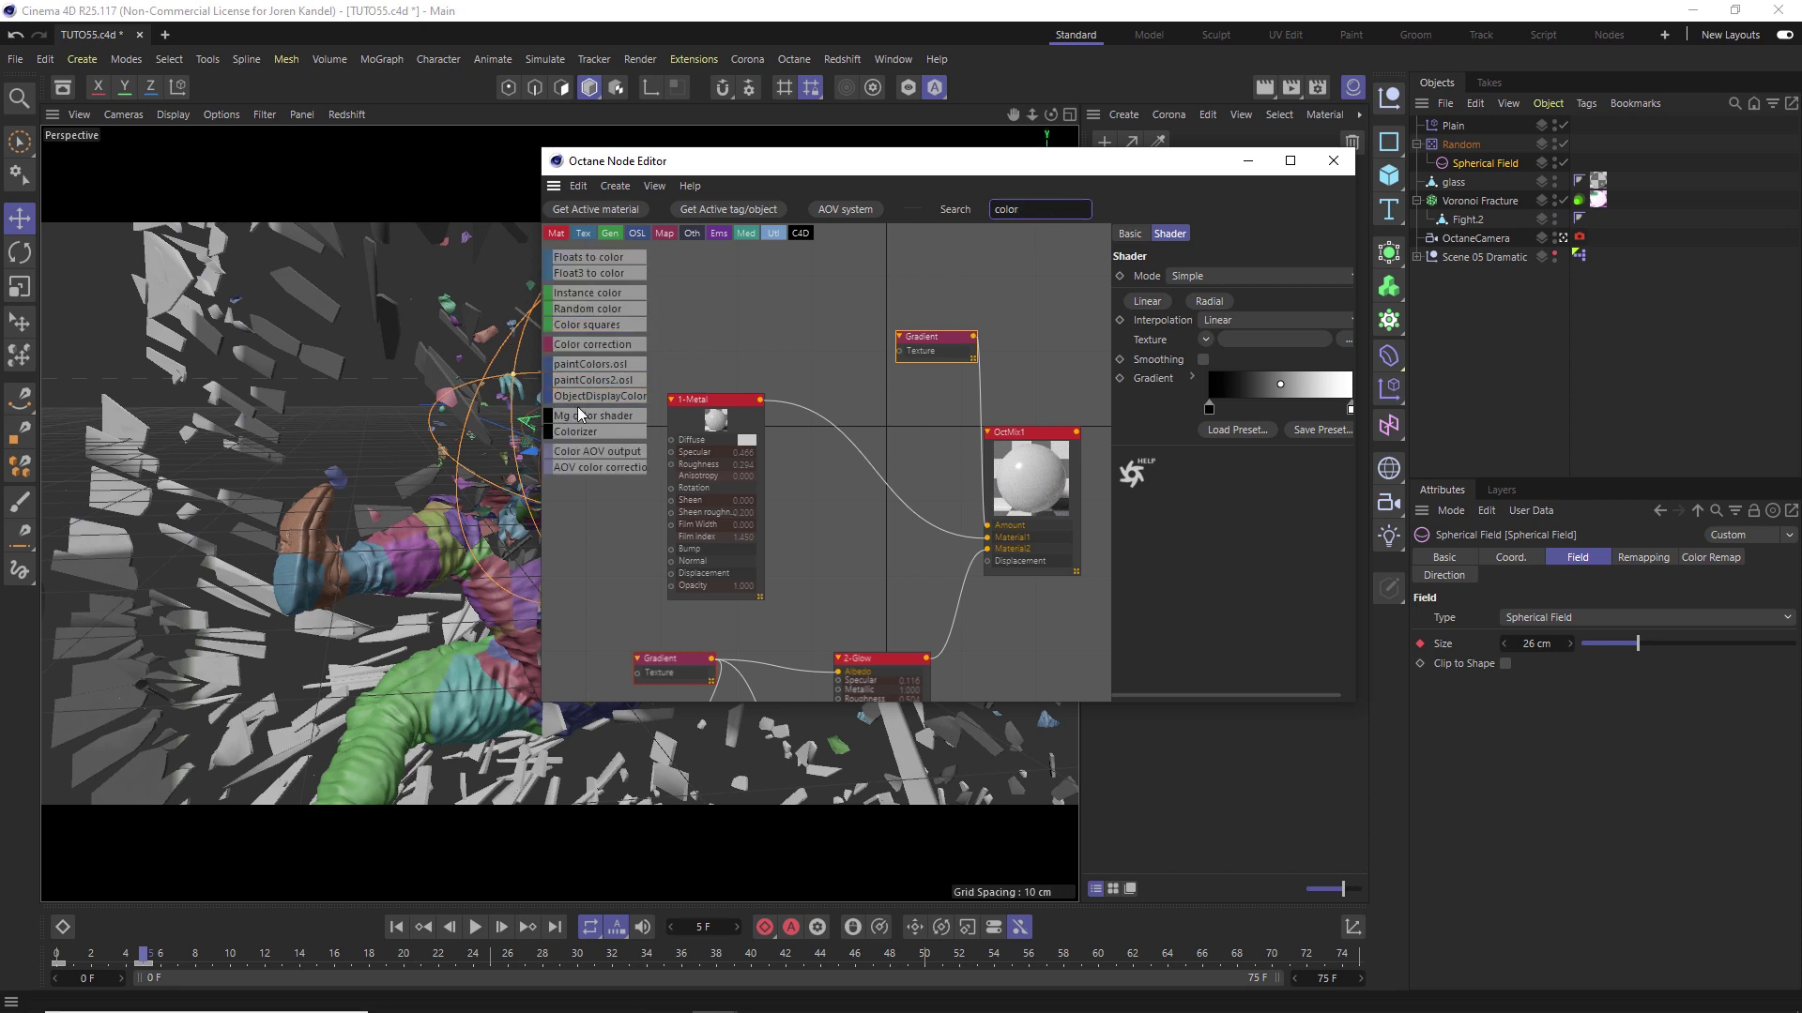
mouse_move(579, 413)
mouse_down()
mouse_move(784, 298)
mouse_move(899, 351)
mouse_up()
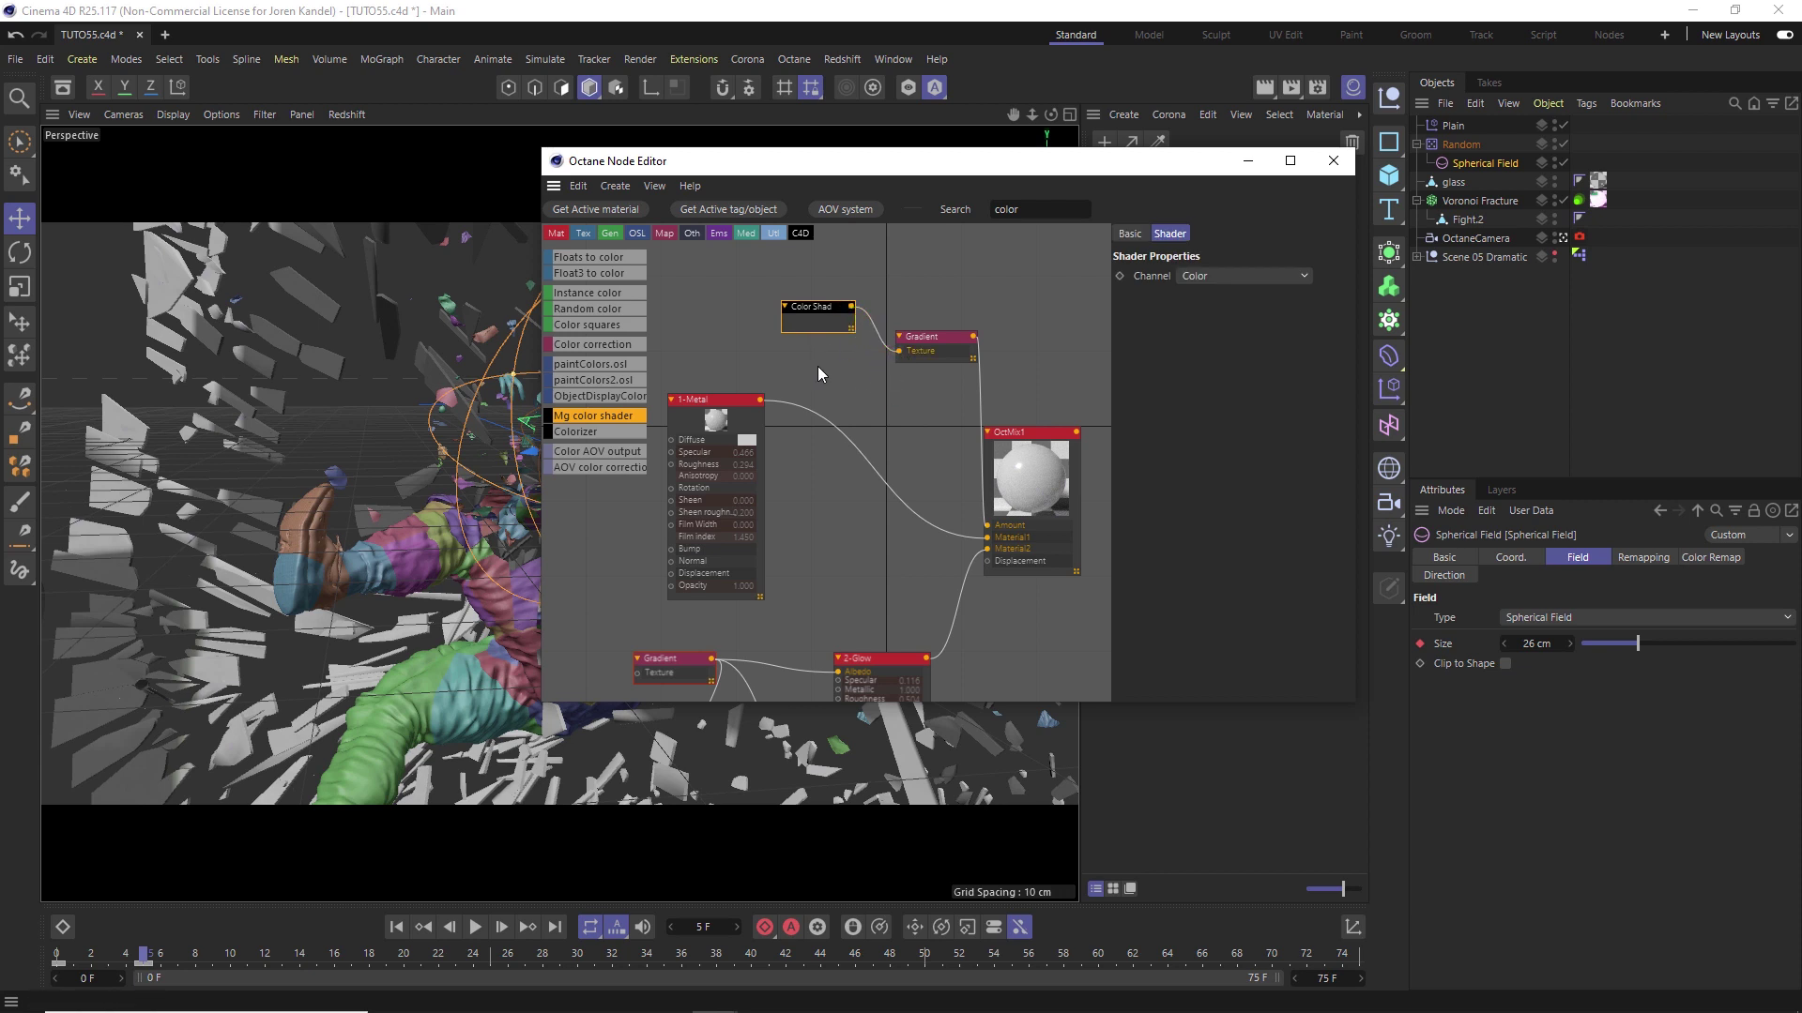
drag(812, 307, 798, 306)
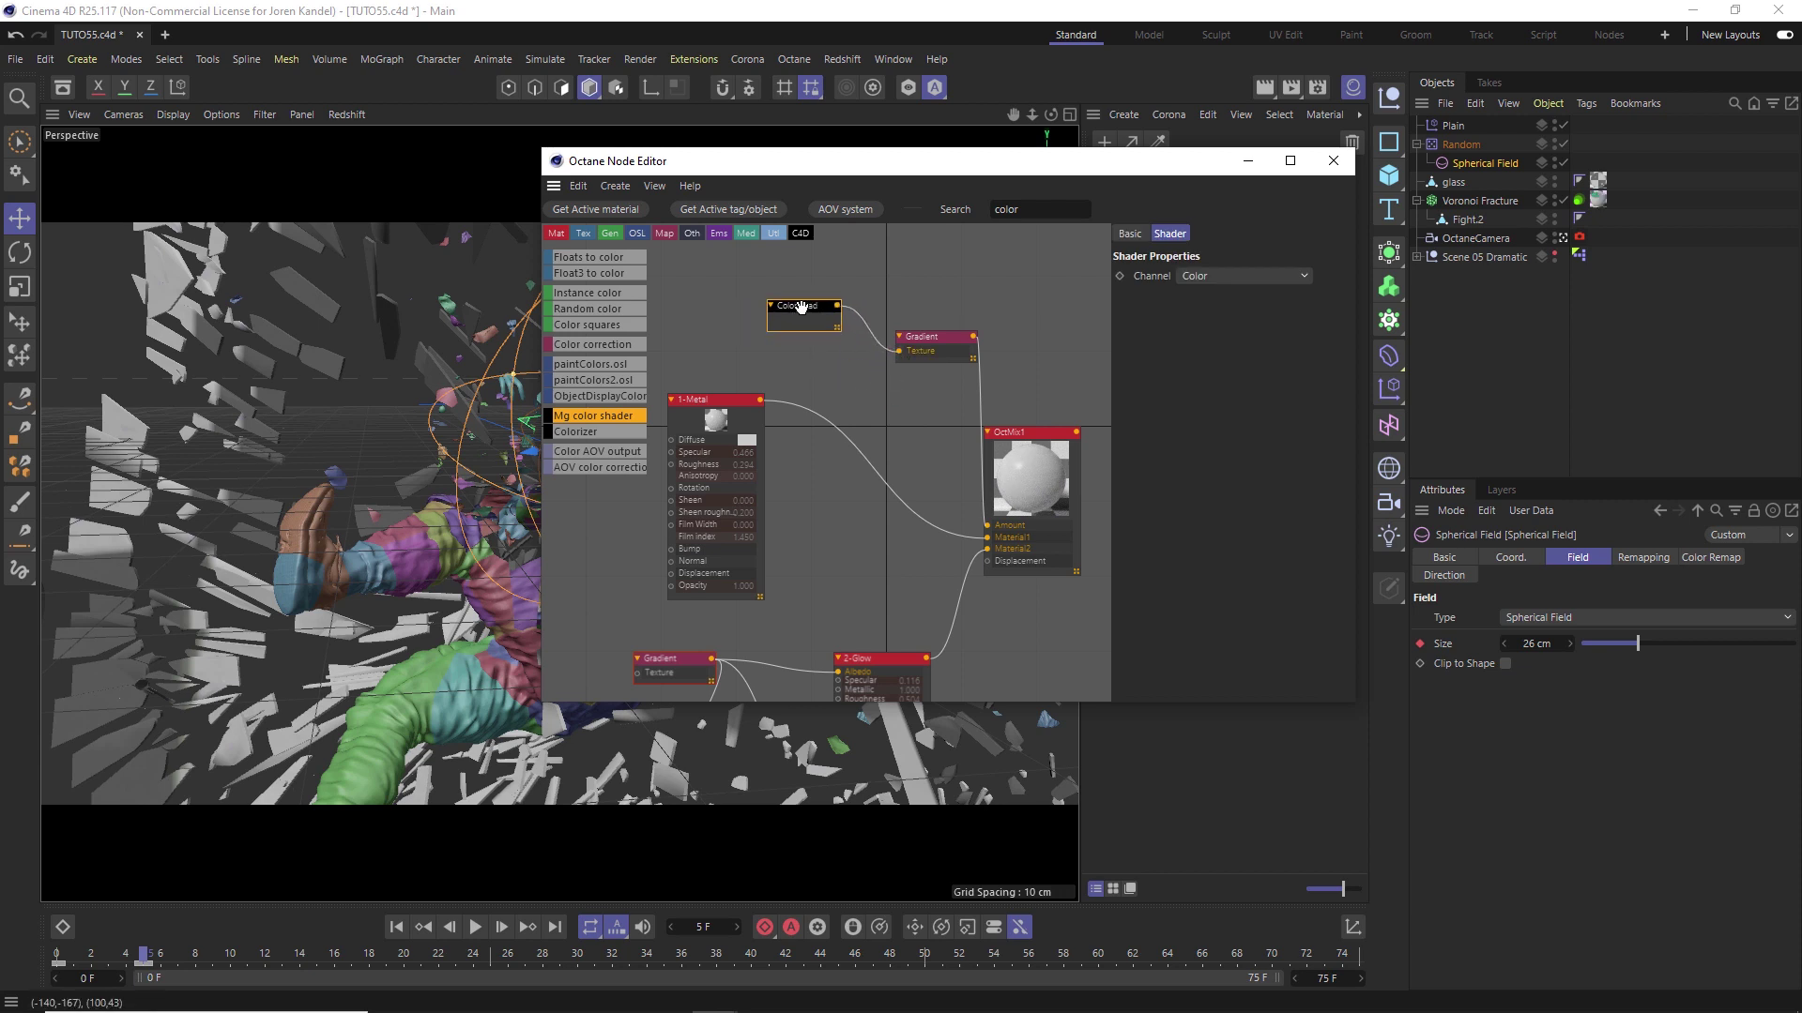
click(1178, 273)
click(929, 338)
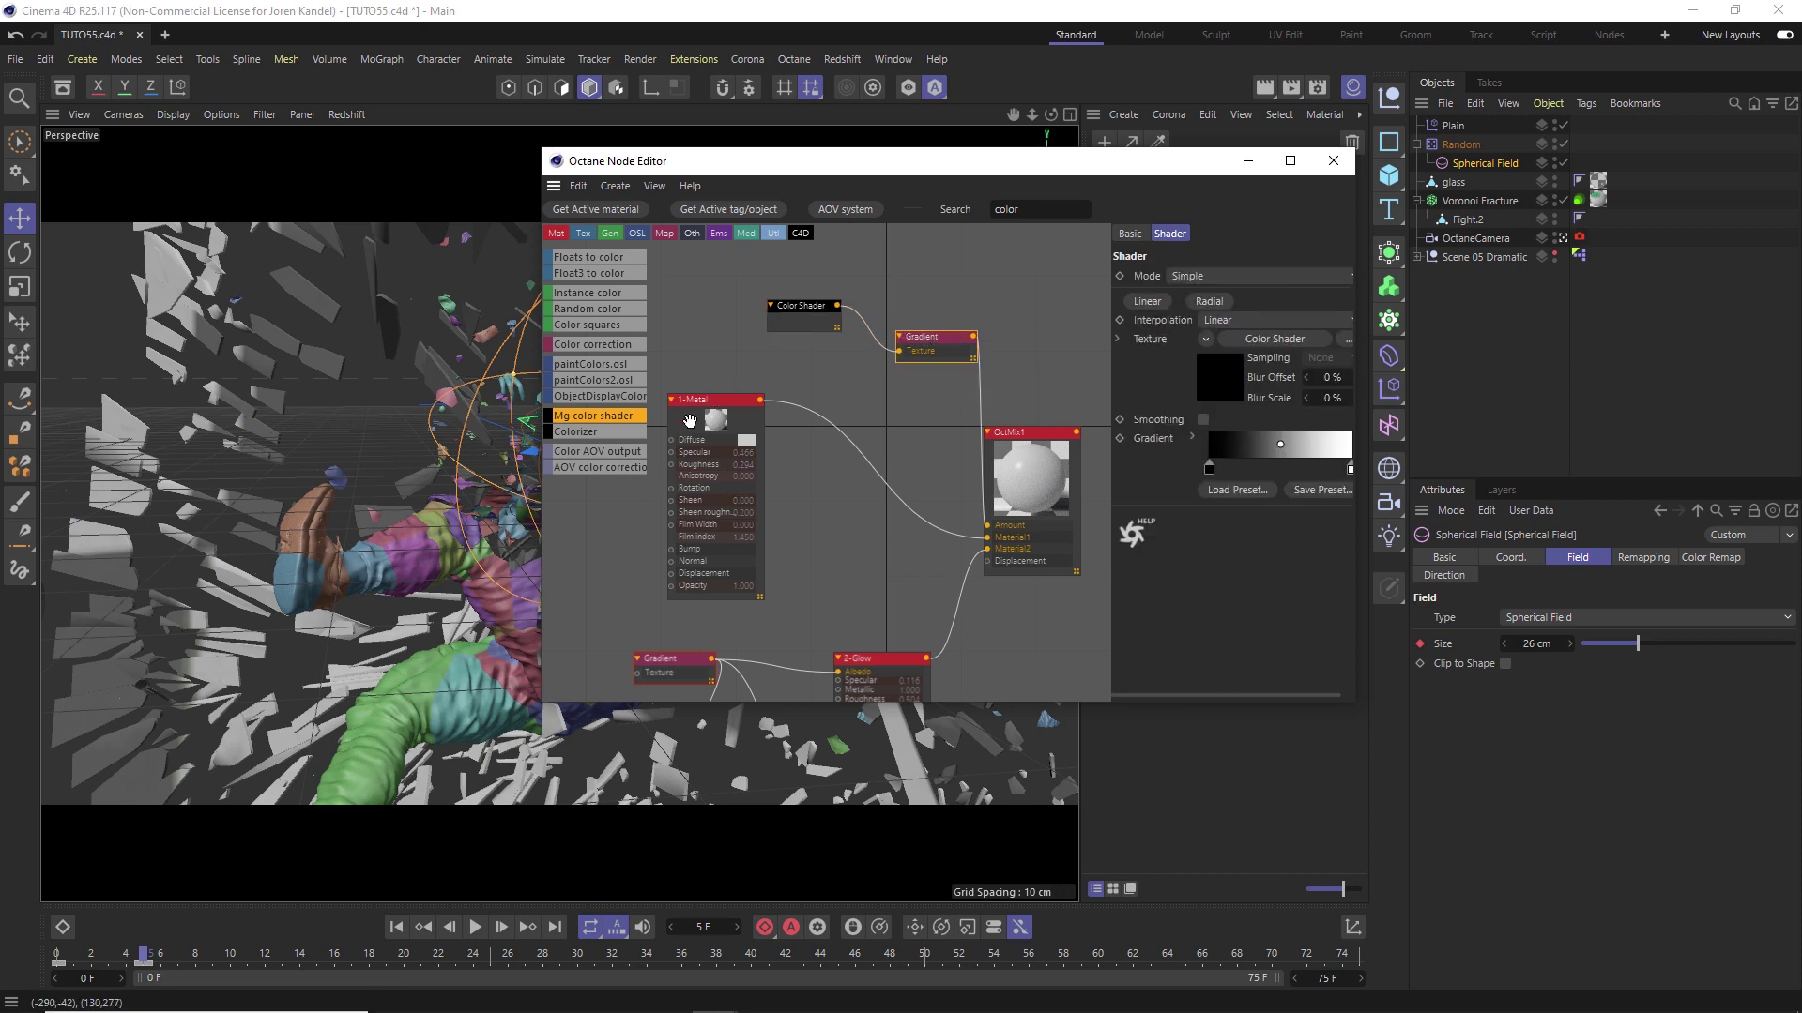
click(790, 311)
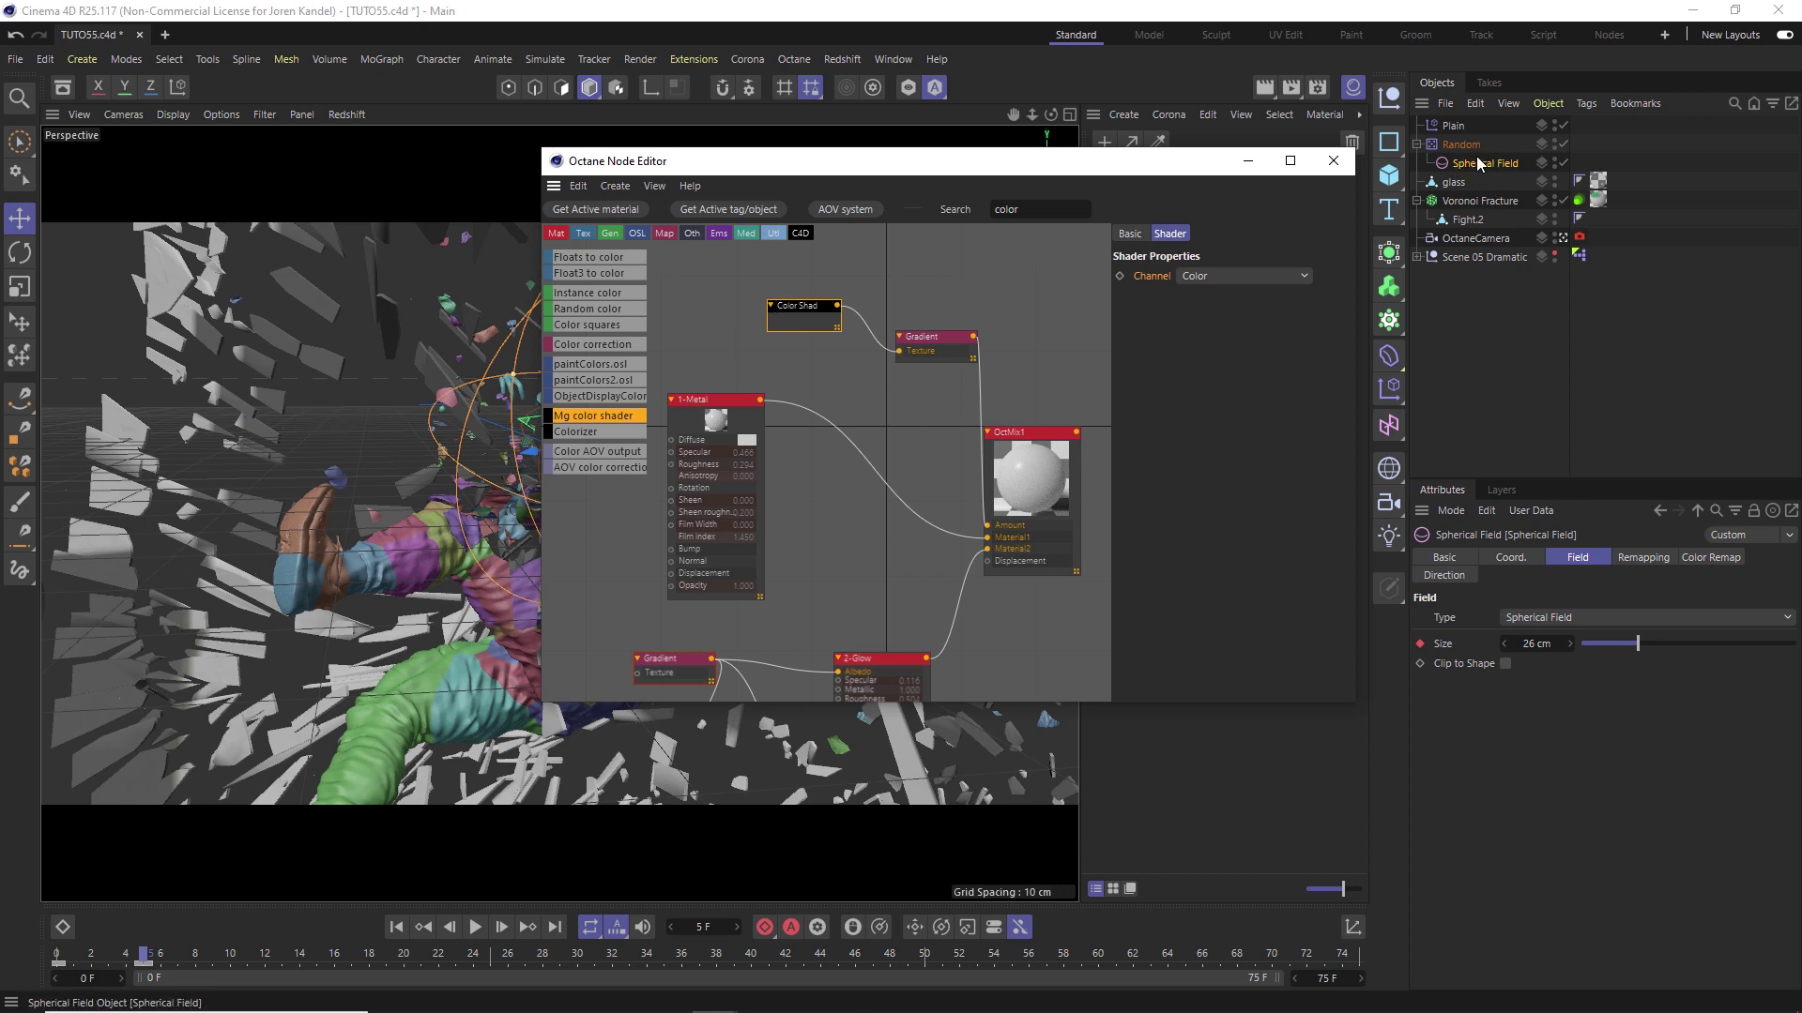
Add a Color Shader feeding the 2-Glow material's Gradient node.
middle_drag(850, 555, 1088, 274)
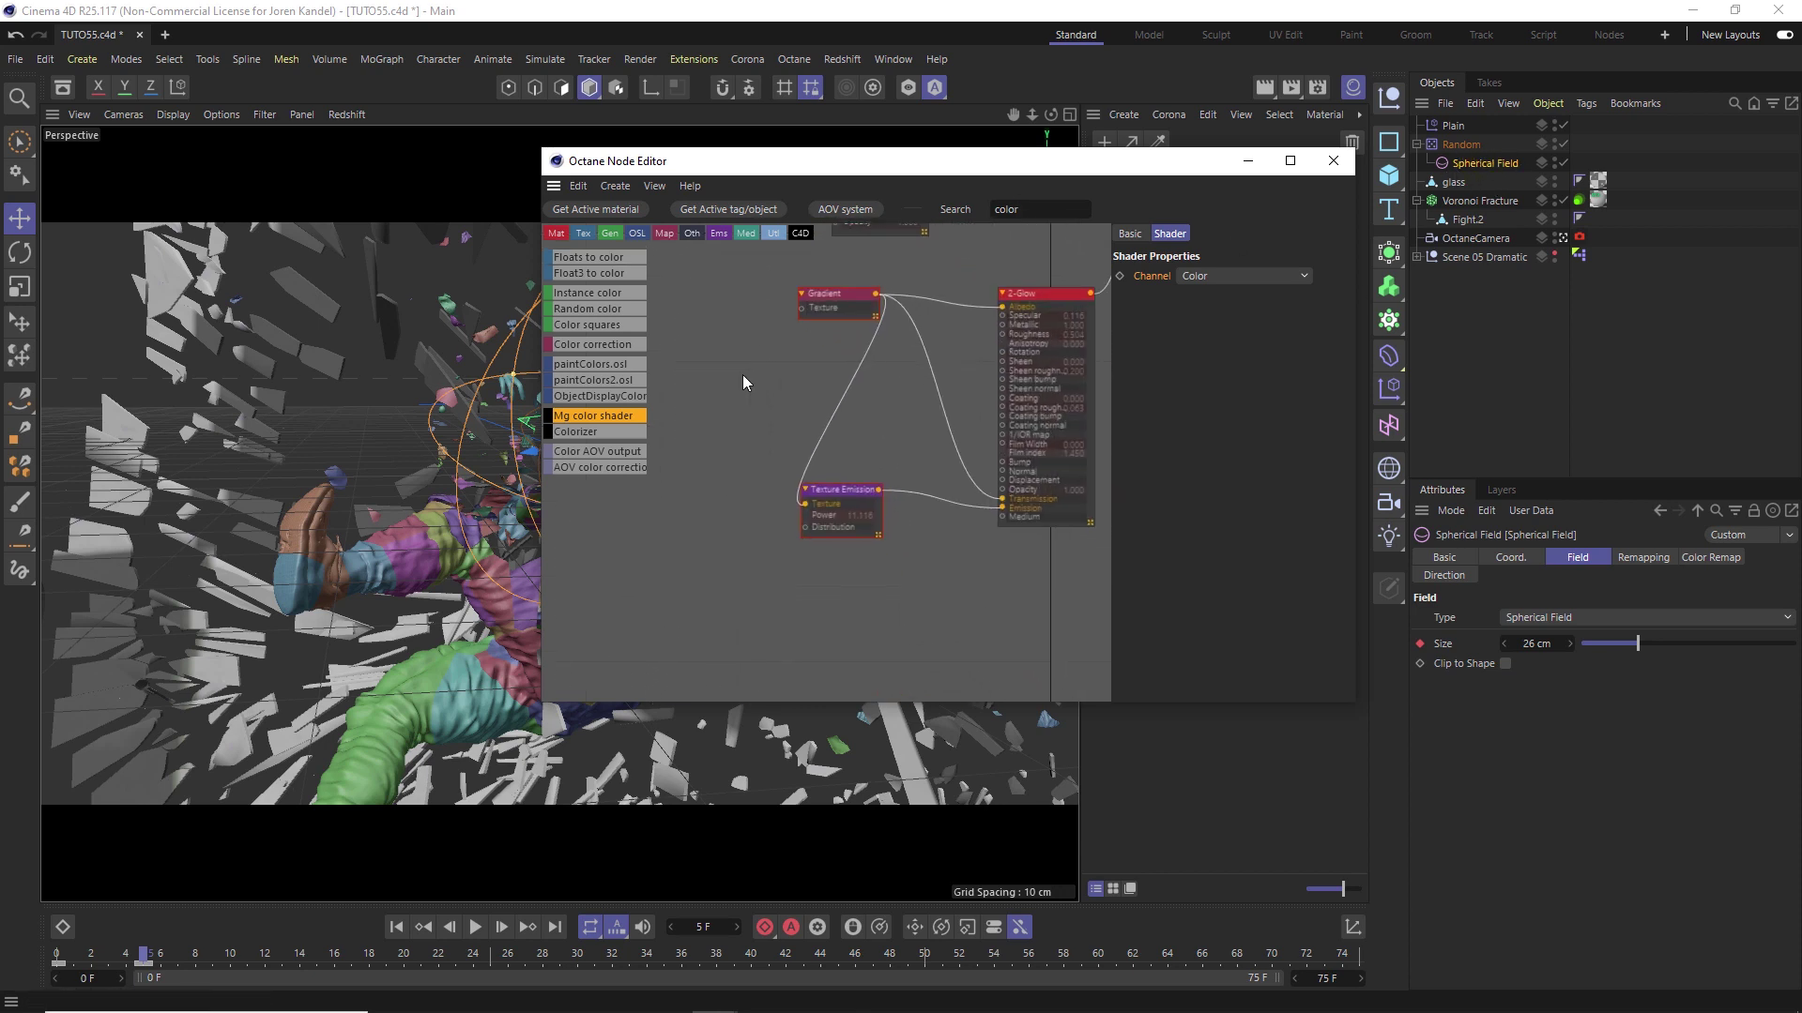
mouse_move(778, 315)
mouse_down()
mouse_move(696, 281)
mouse_move(802, 308)
mouse_up()
click(835, 298)
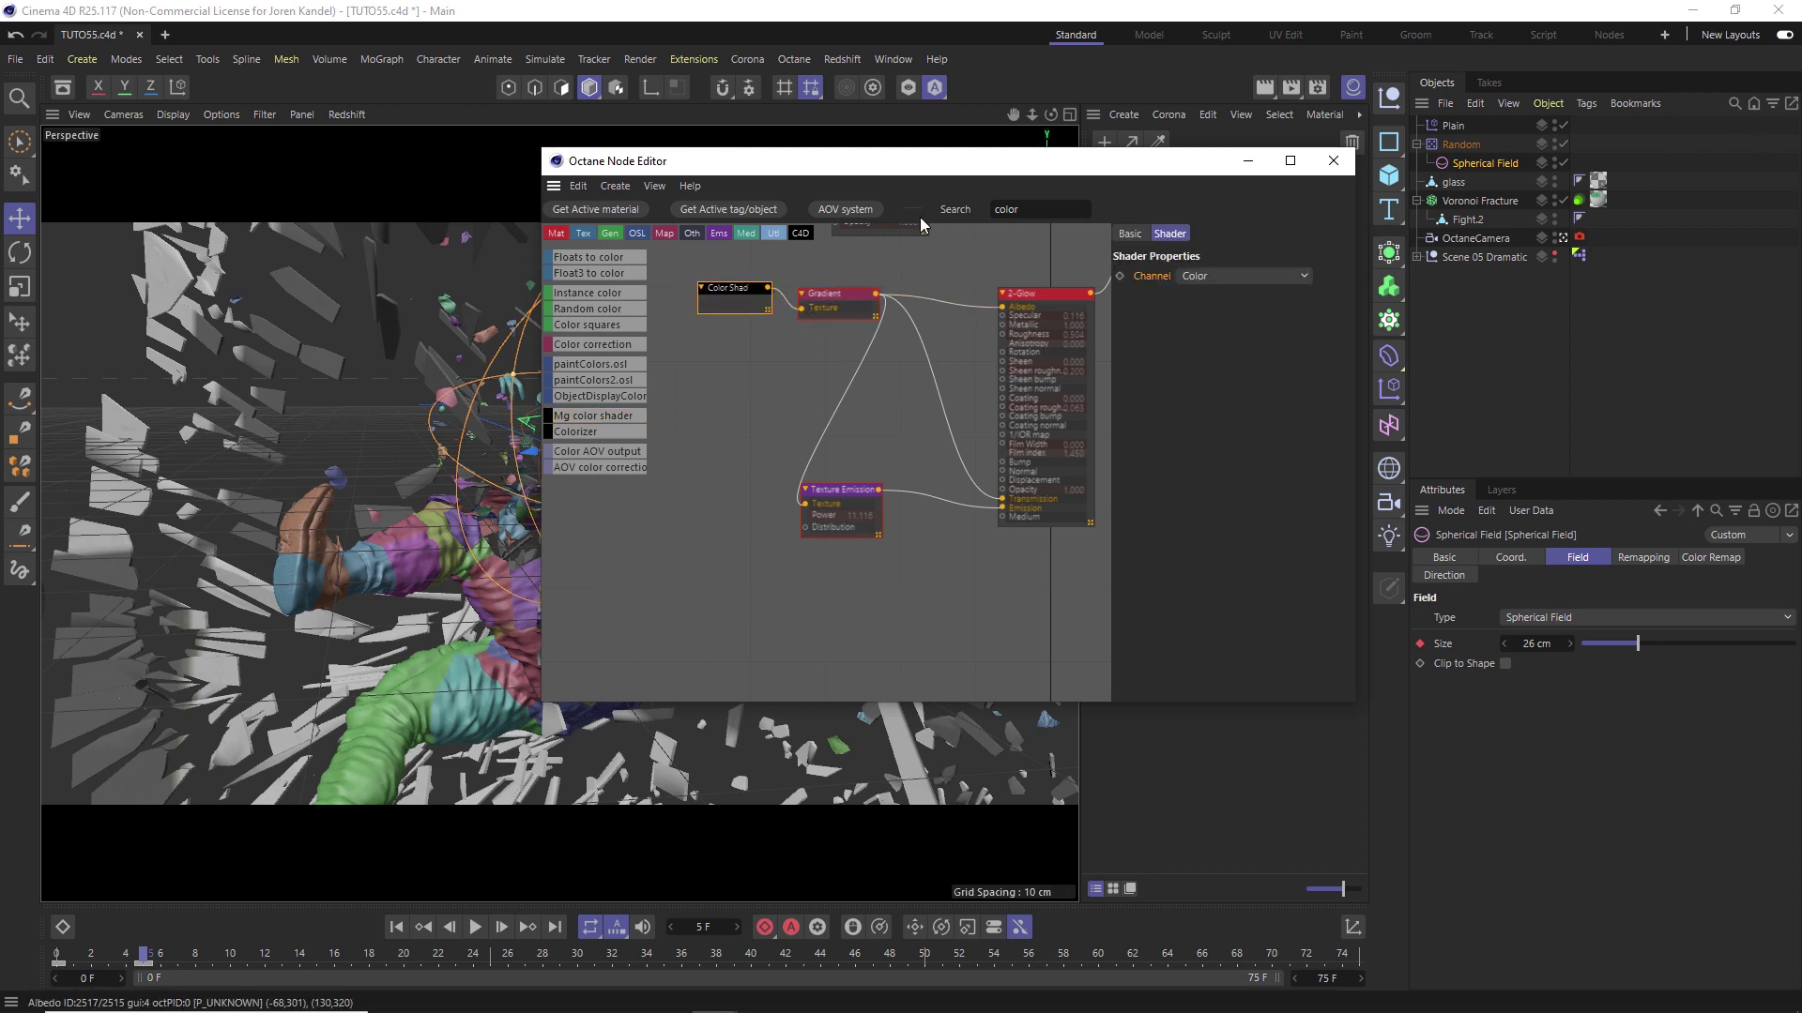
Close the Node Editor and open the Octane Live Viewer.
drag(945, 161, 835, 221)
click(804, 437)
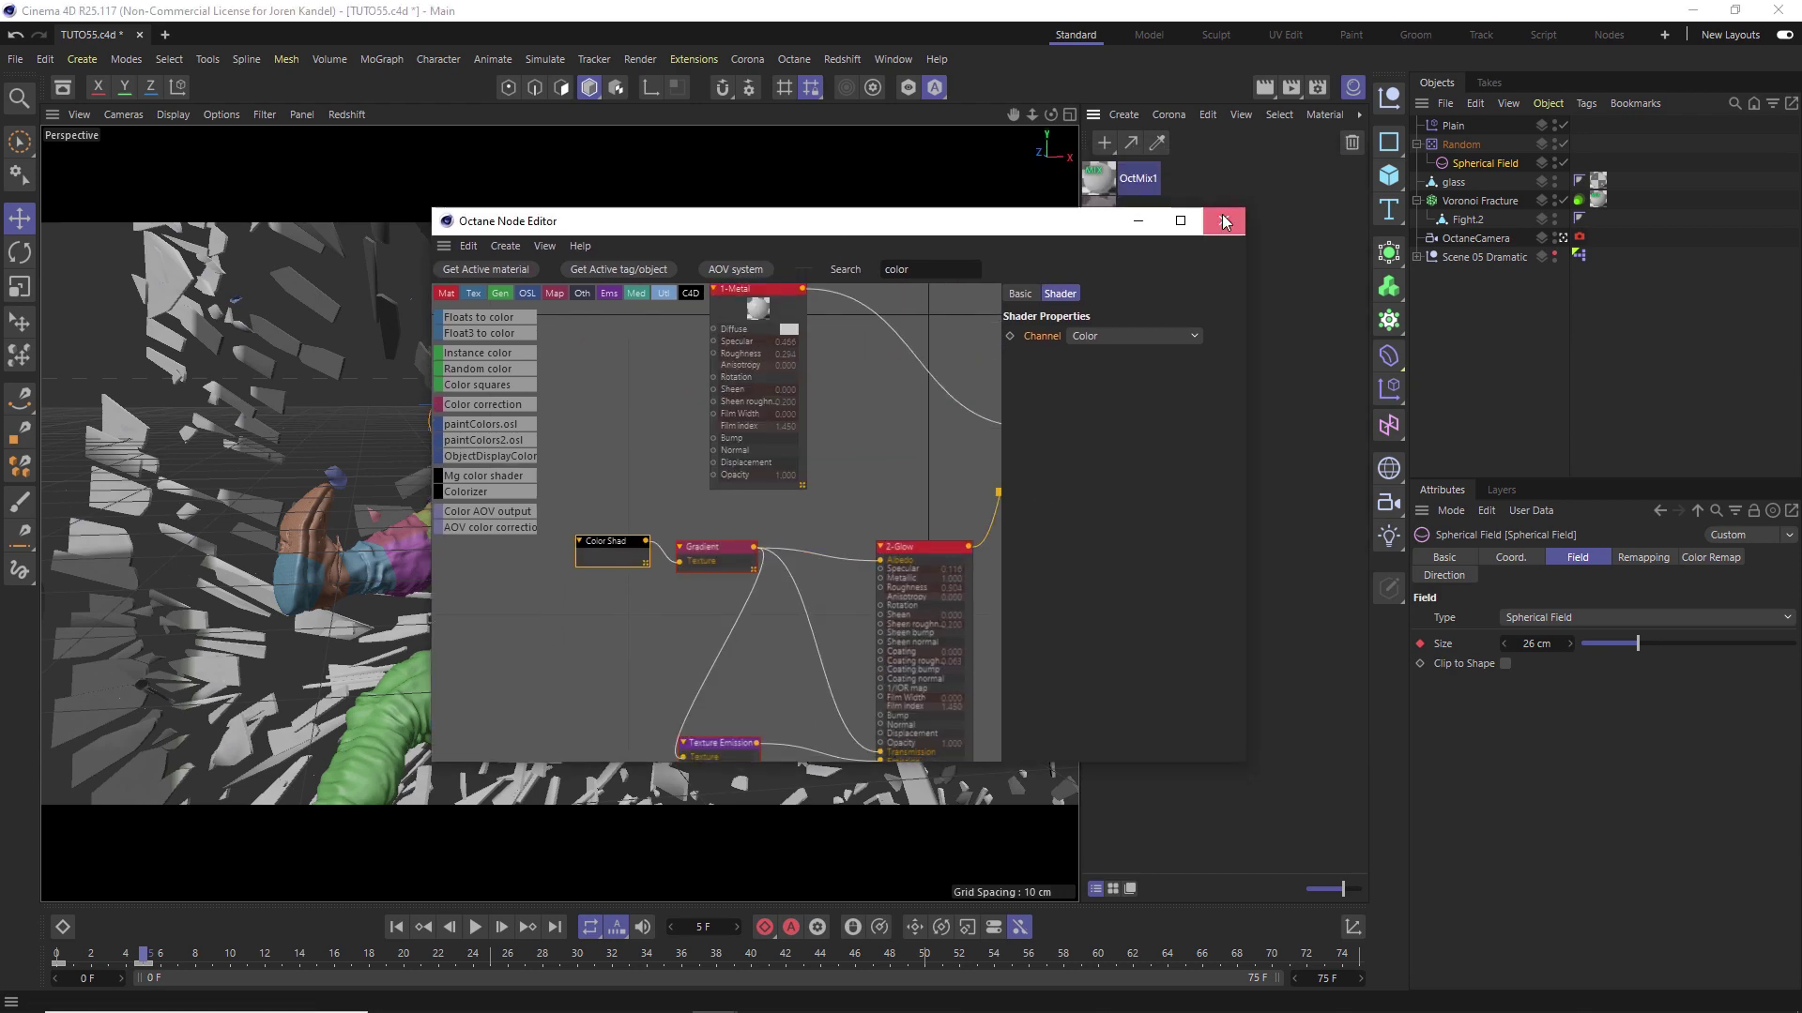
click(1223, 220)
click(794, 60)
click(826, 115)
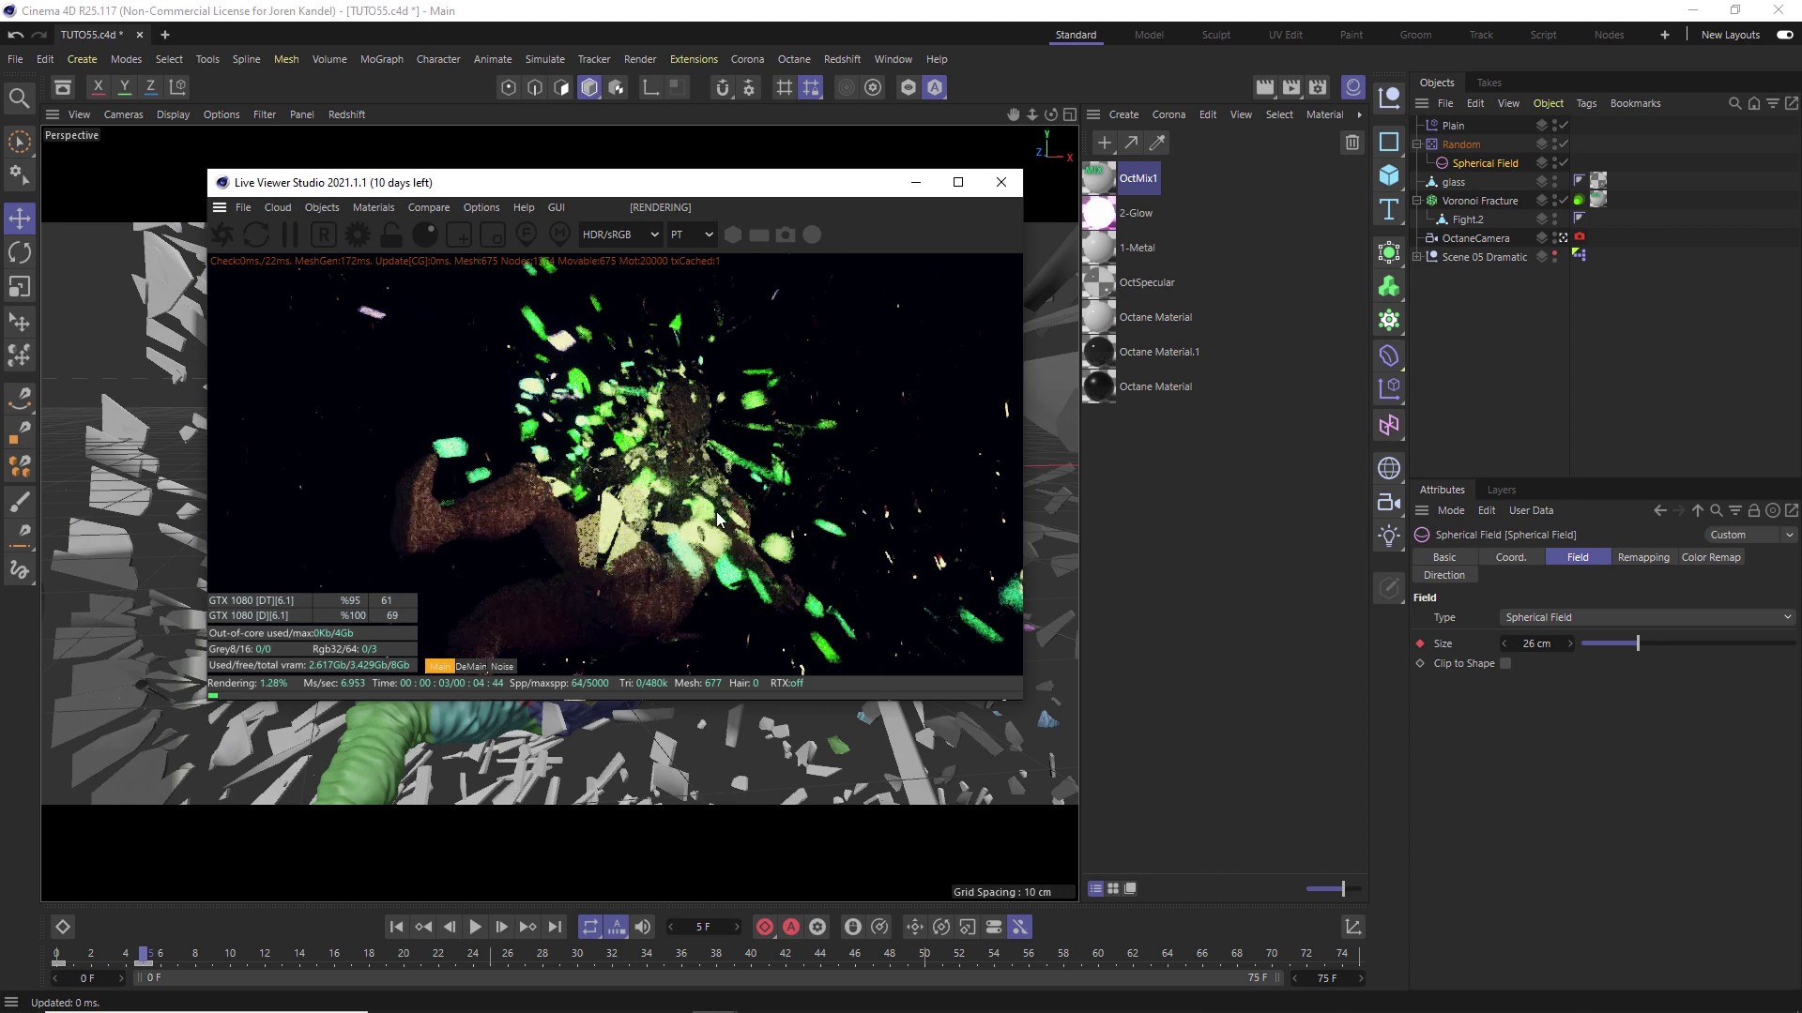
Scrub the timeline from frame 0 to frame 7 to watch fragments turn green.
drag(119, 955, 57, 955)
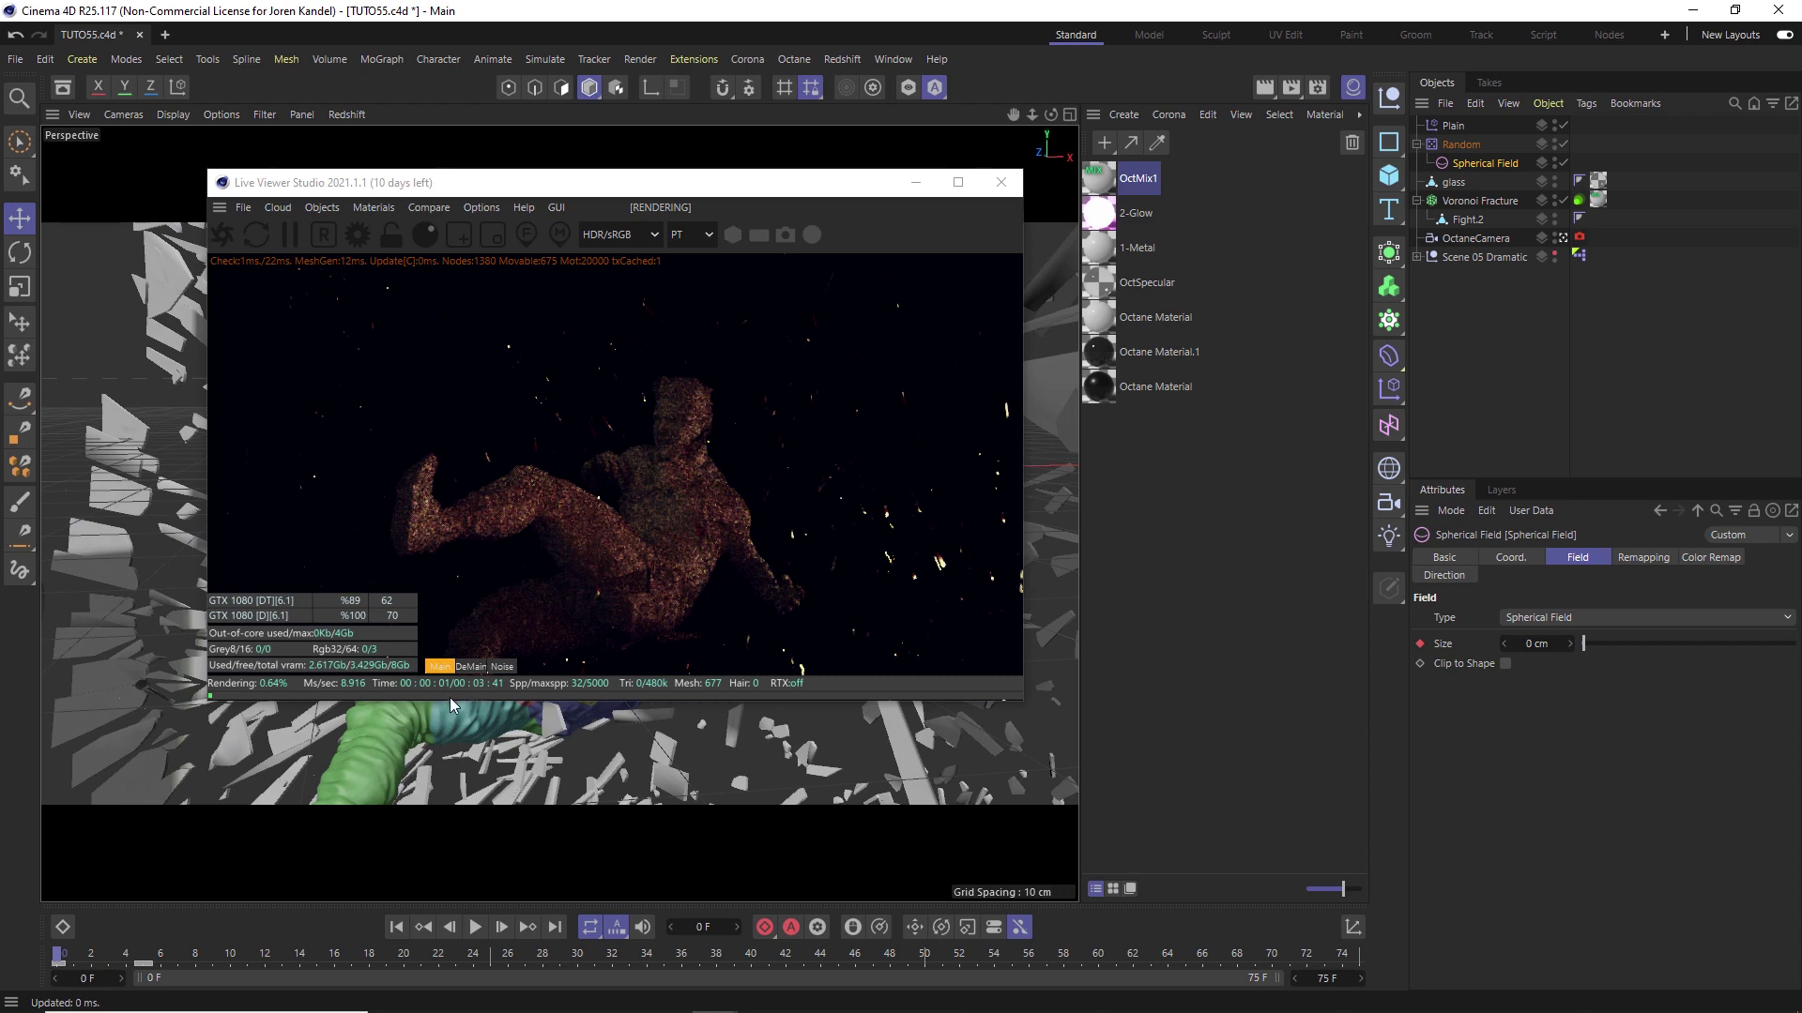
drag(77, 947, 177, 955)
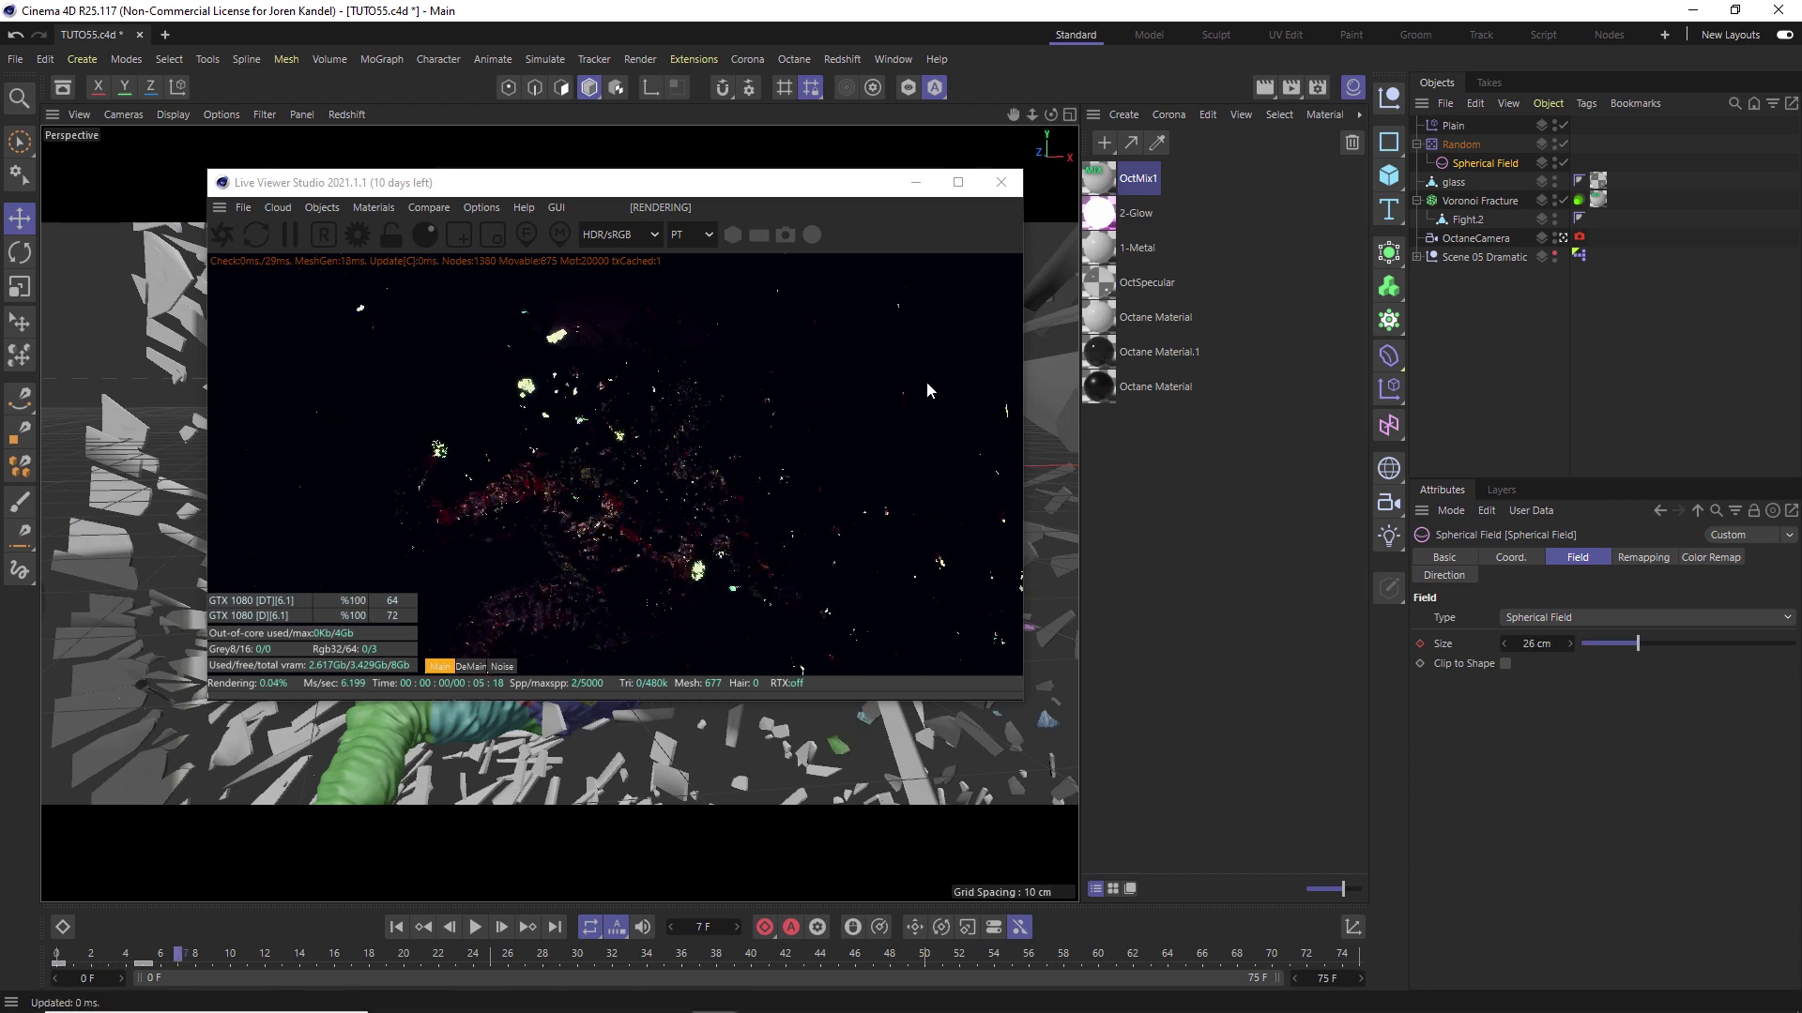
click(1460, 144)
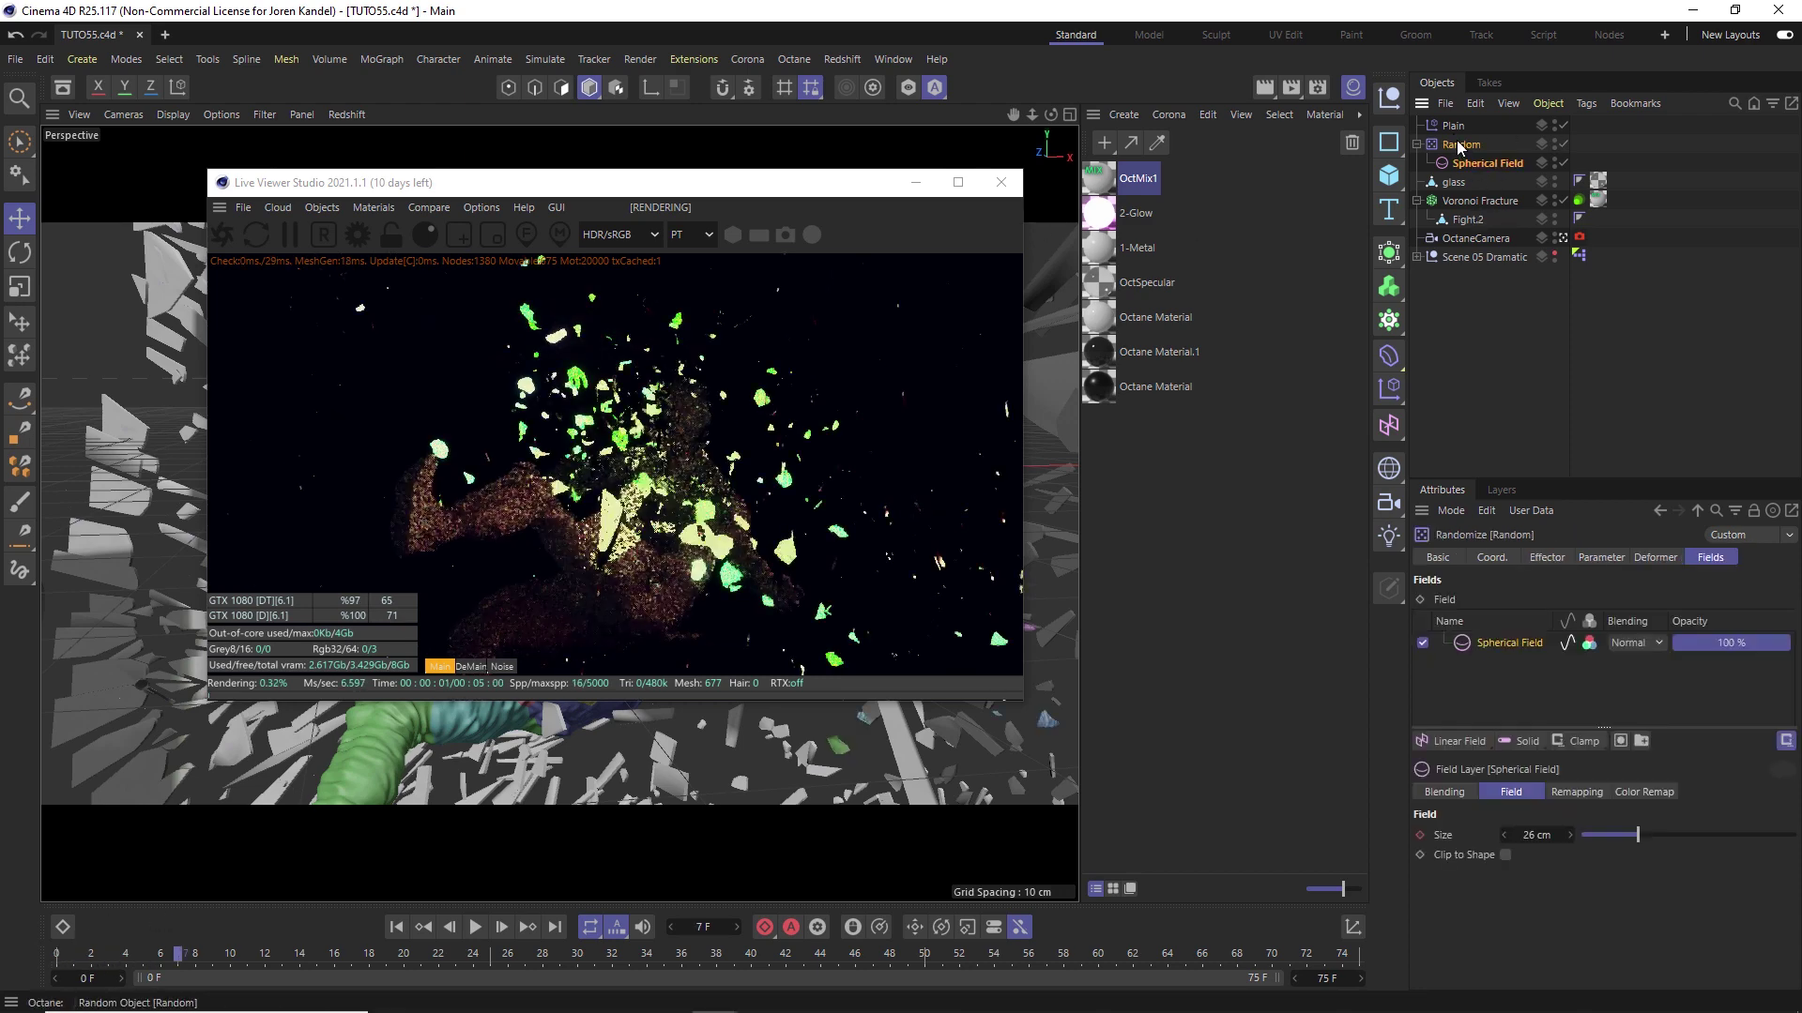
Turn the Color Mode Off on both the Random and Plain effectors.
ctrl+click(1454, 127)
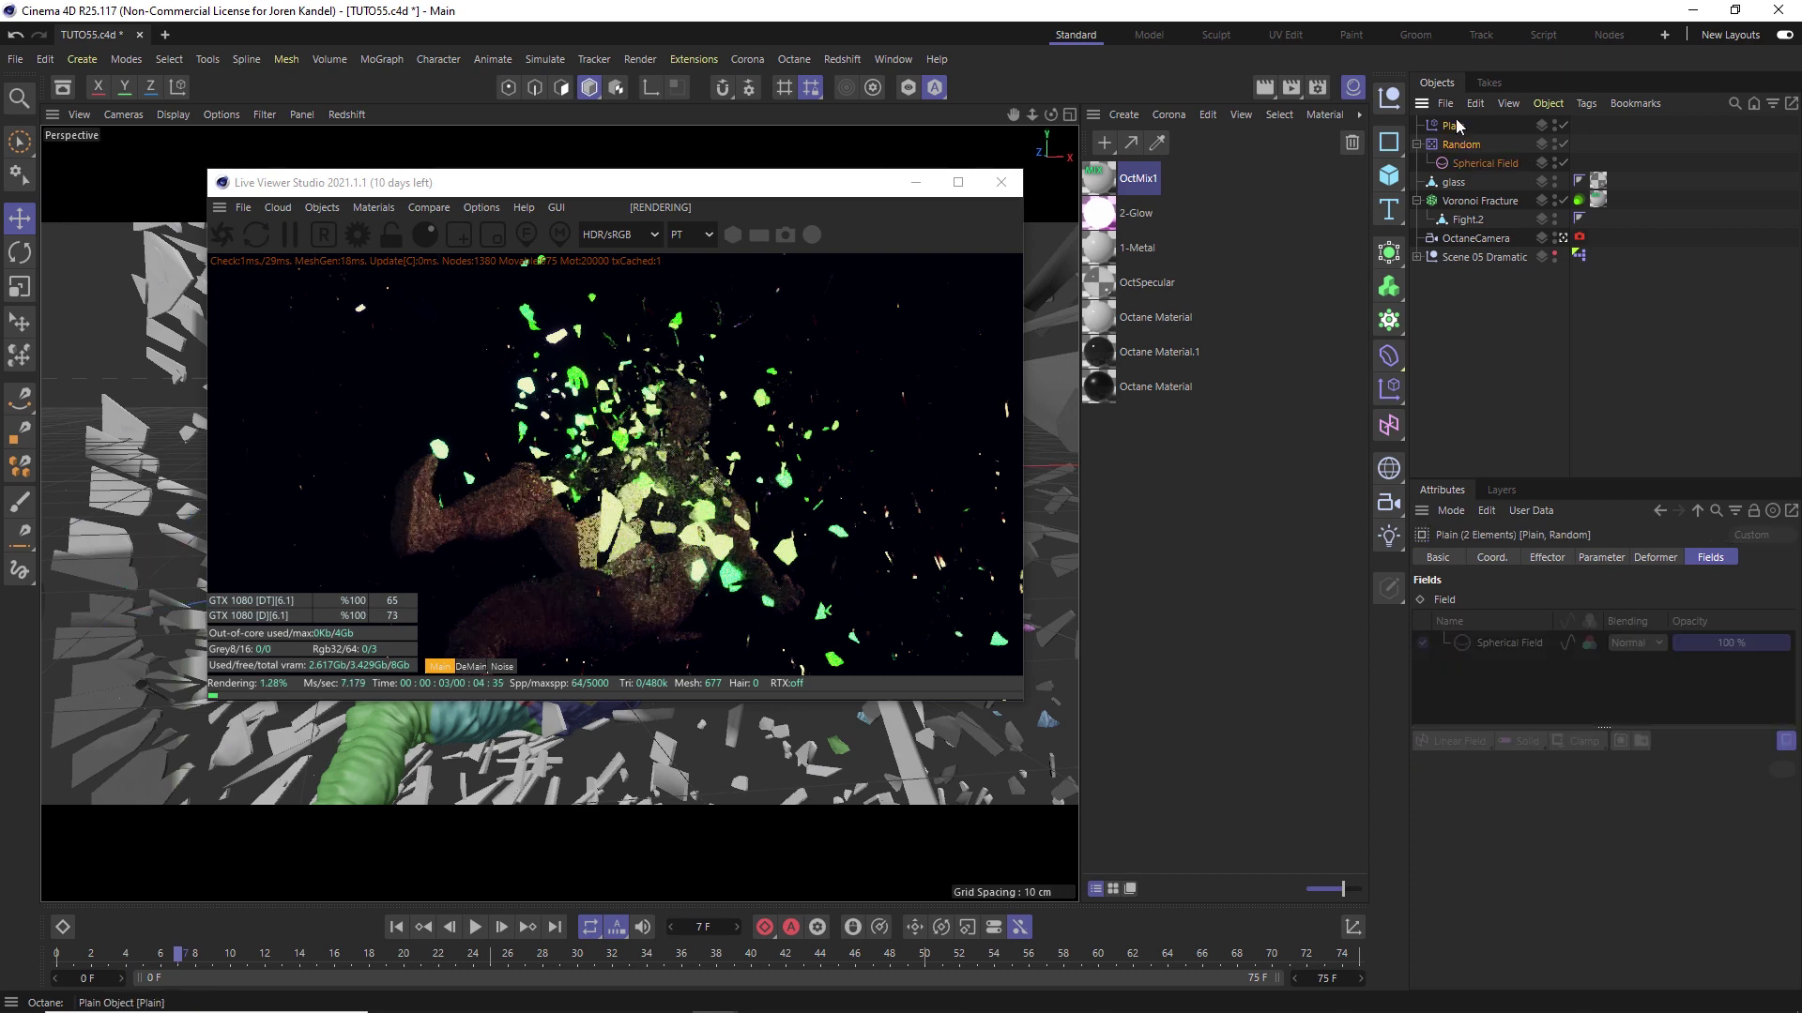
click(1602, 558)
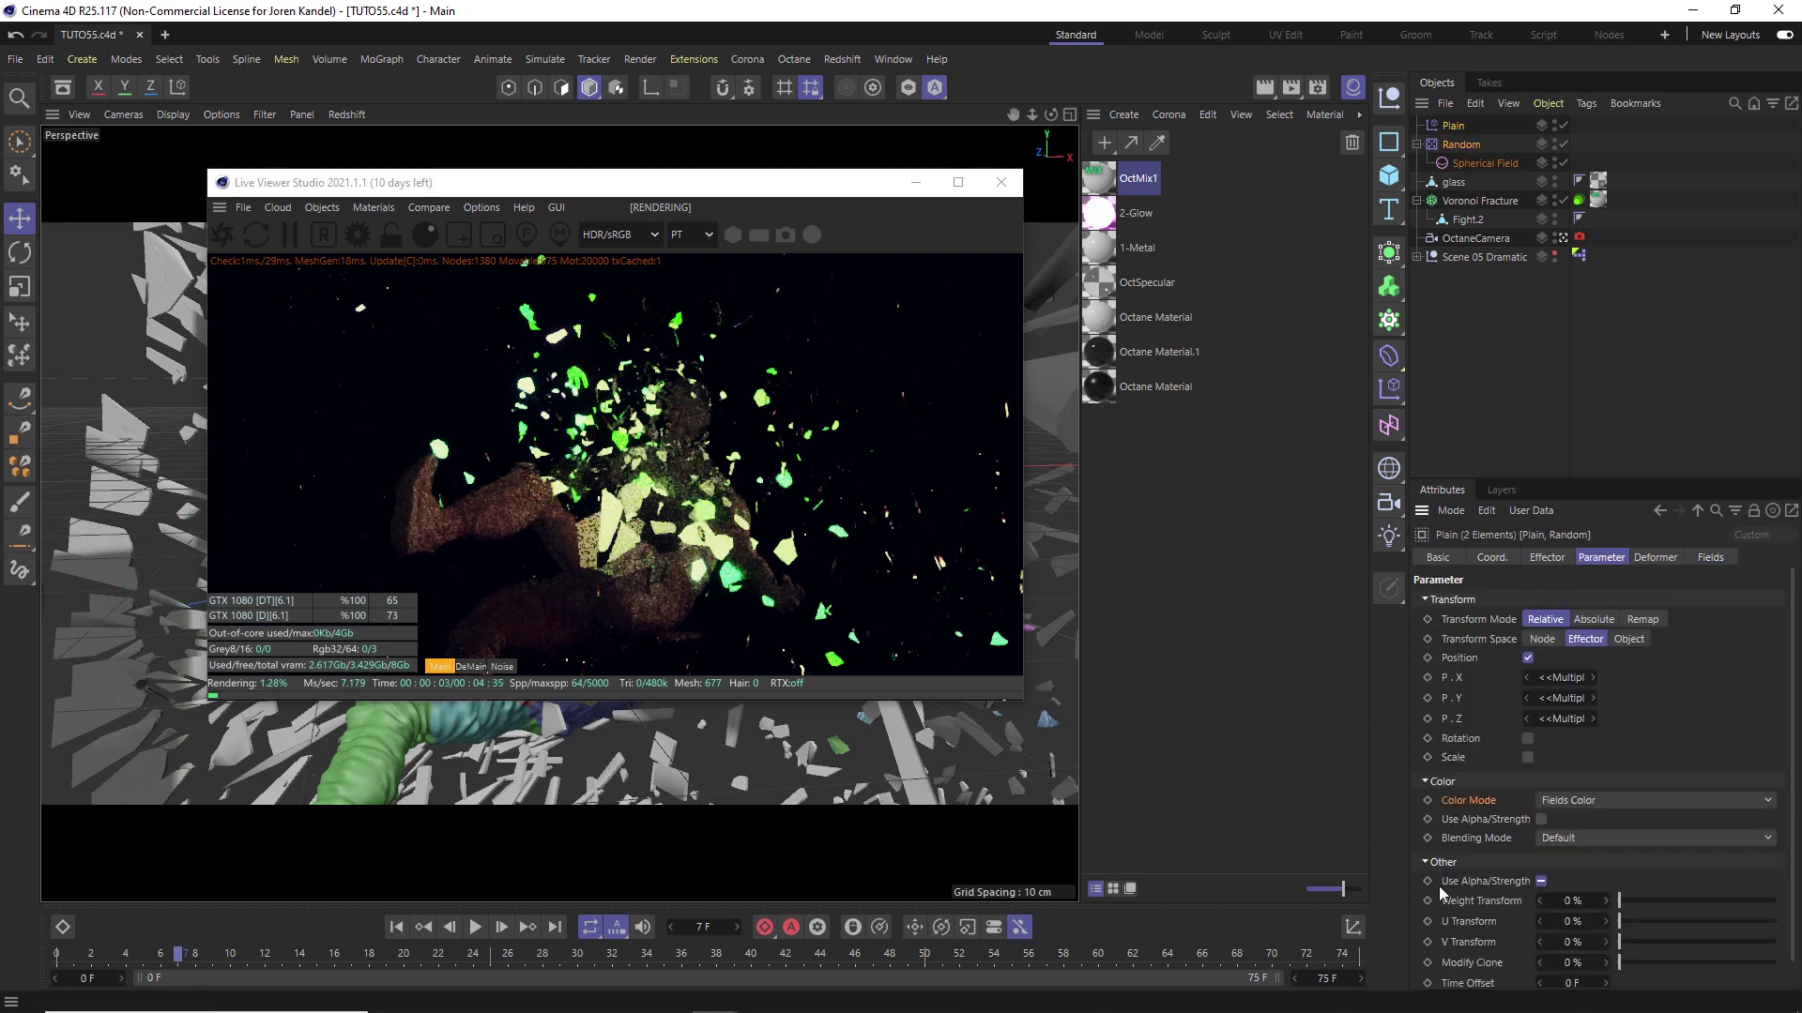
click(1567, 802)
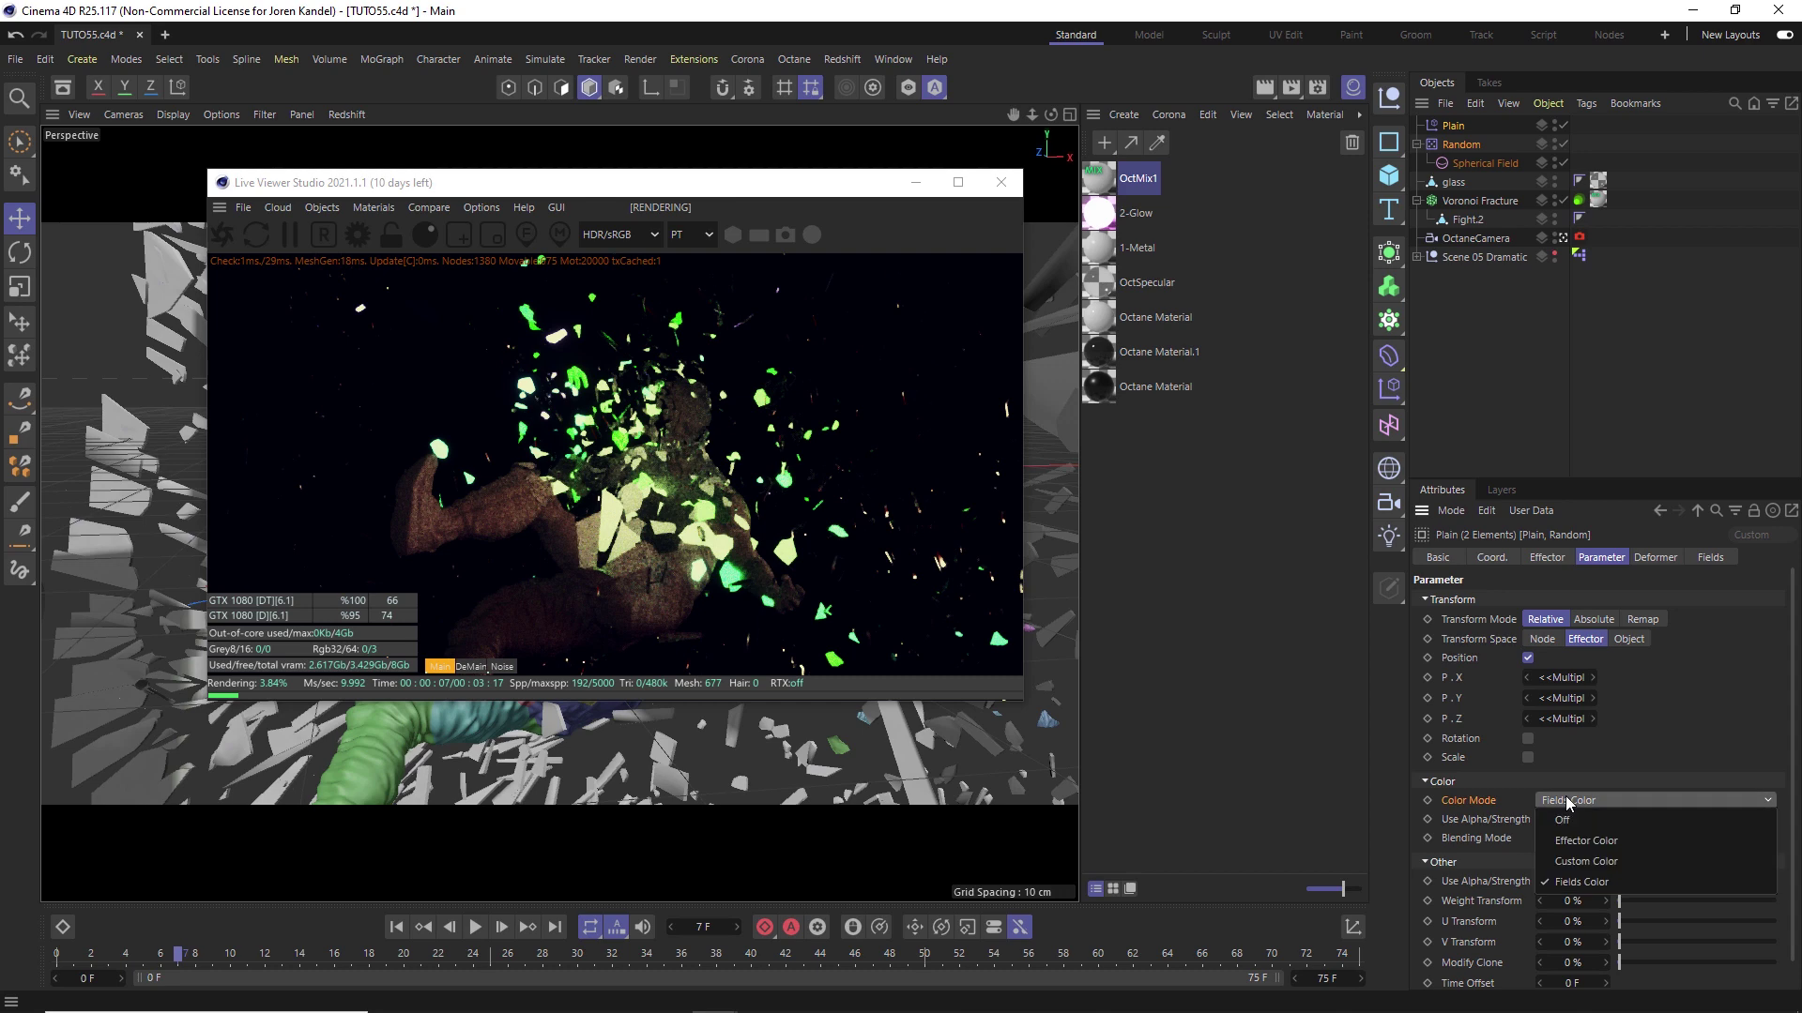
click(1562, 820)
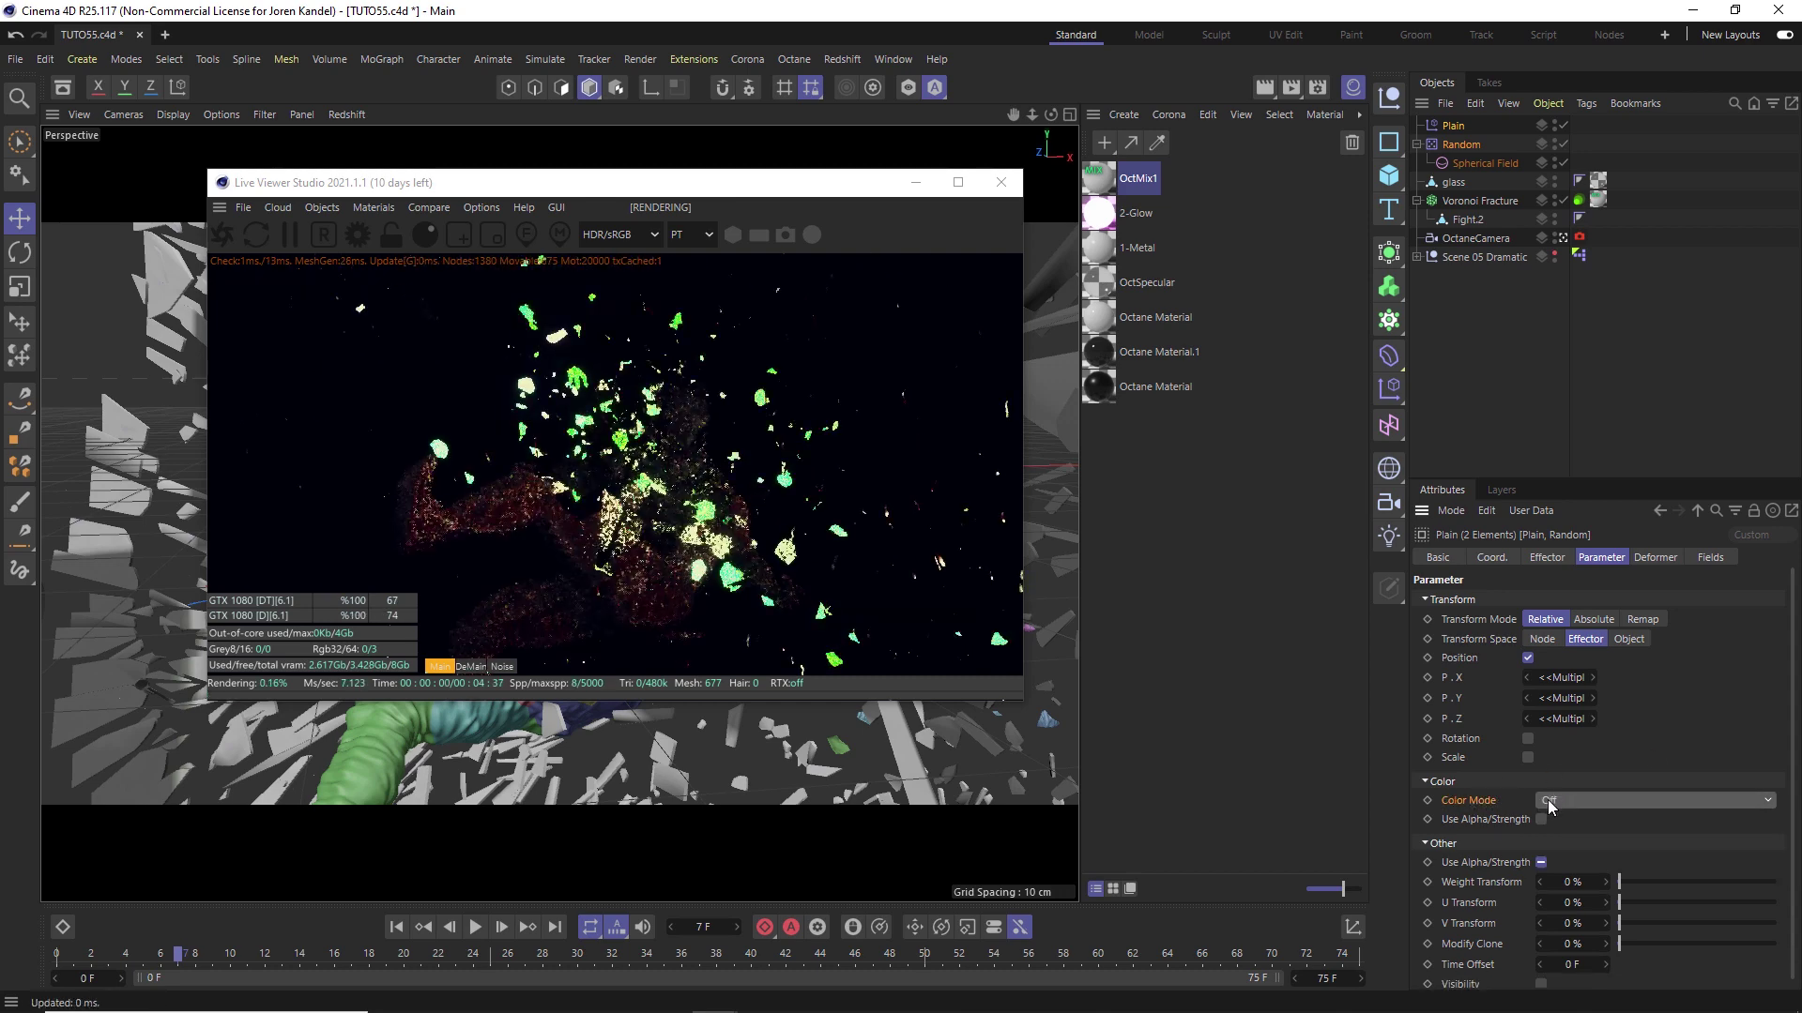
Set only the Plain effector's Color Mode to Fields Color, back at the first frame.
click(1453, 125)
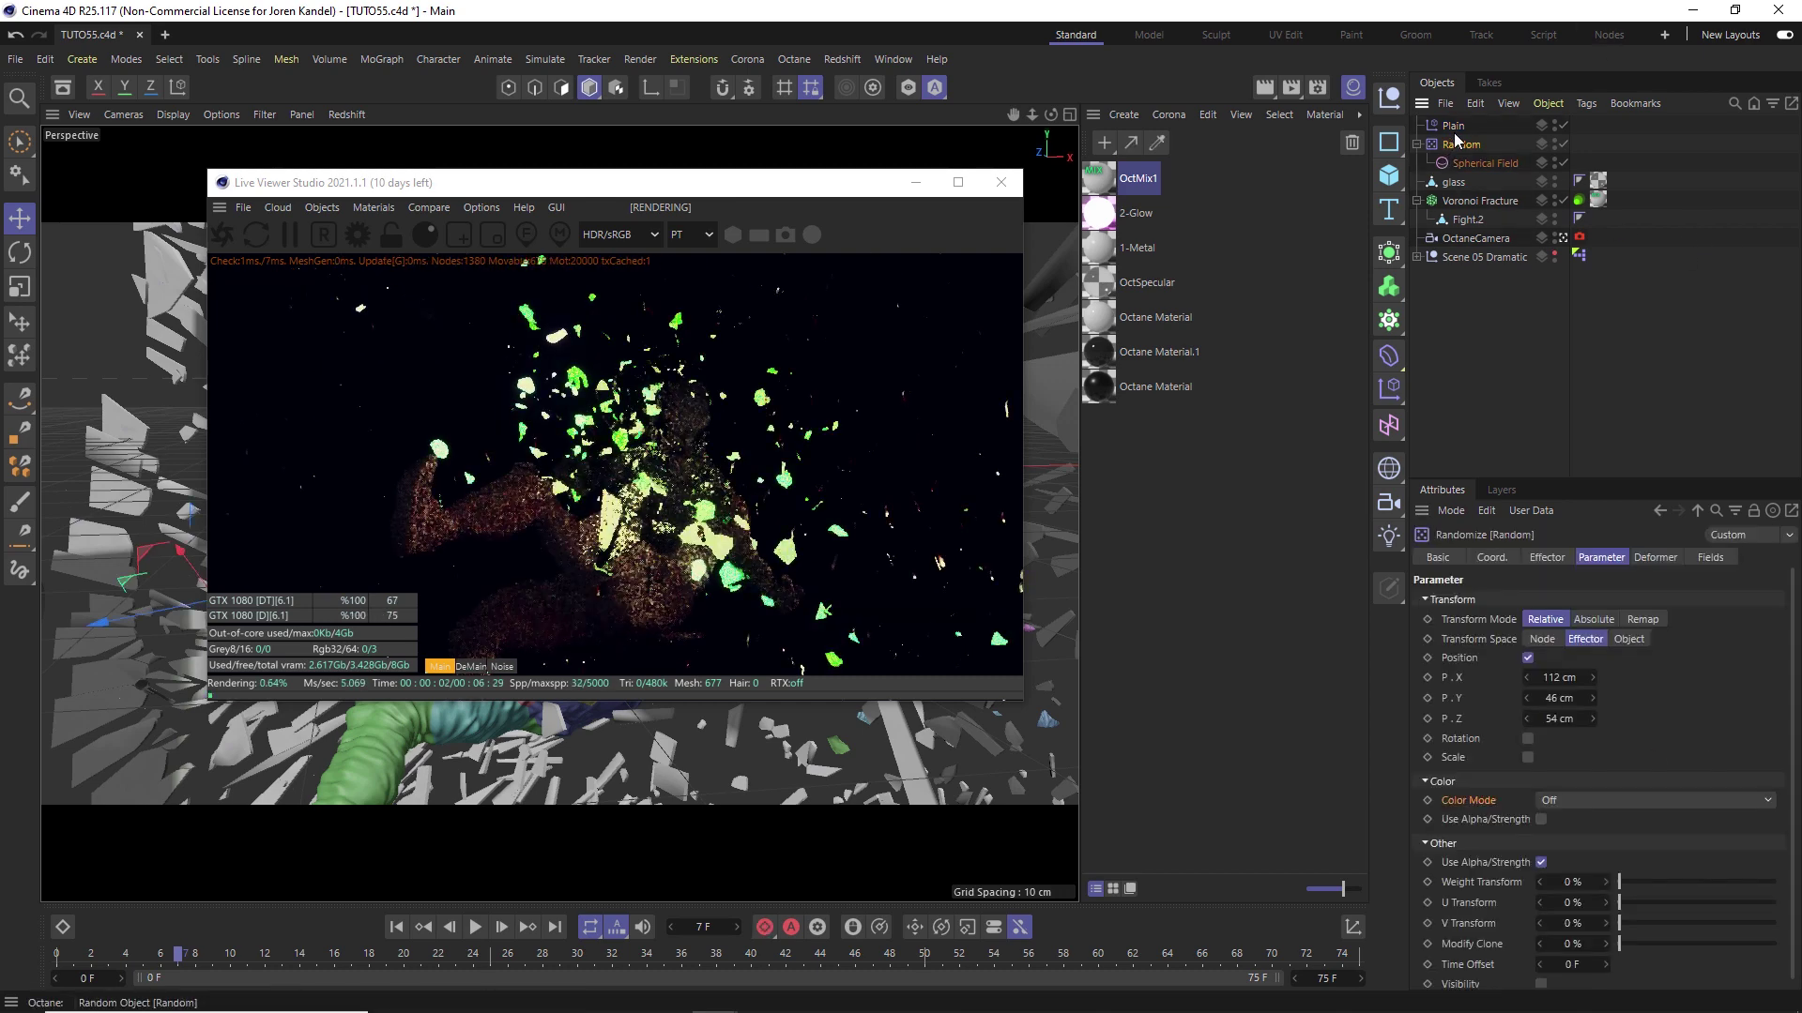
key(shift+f)
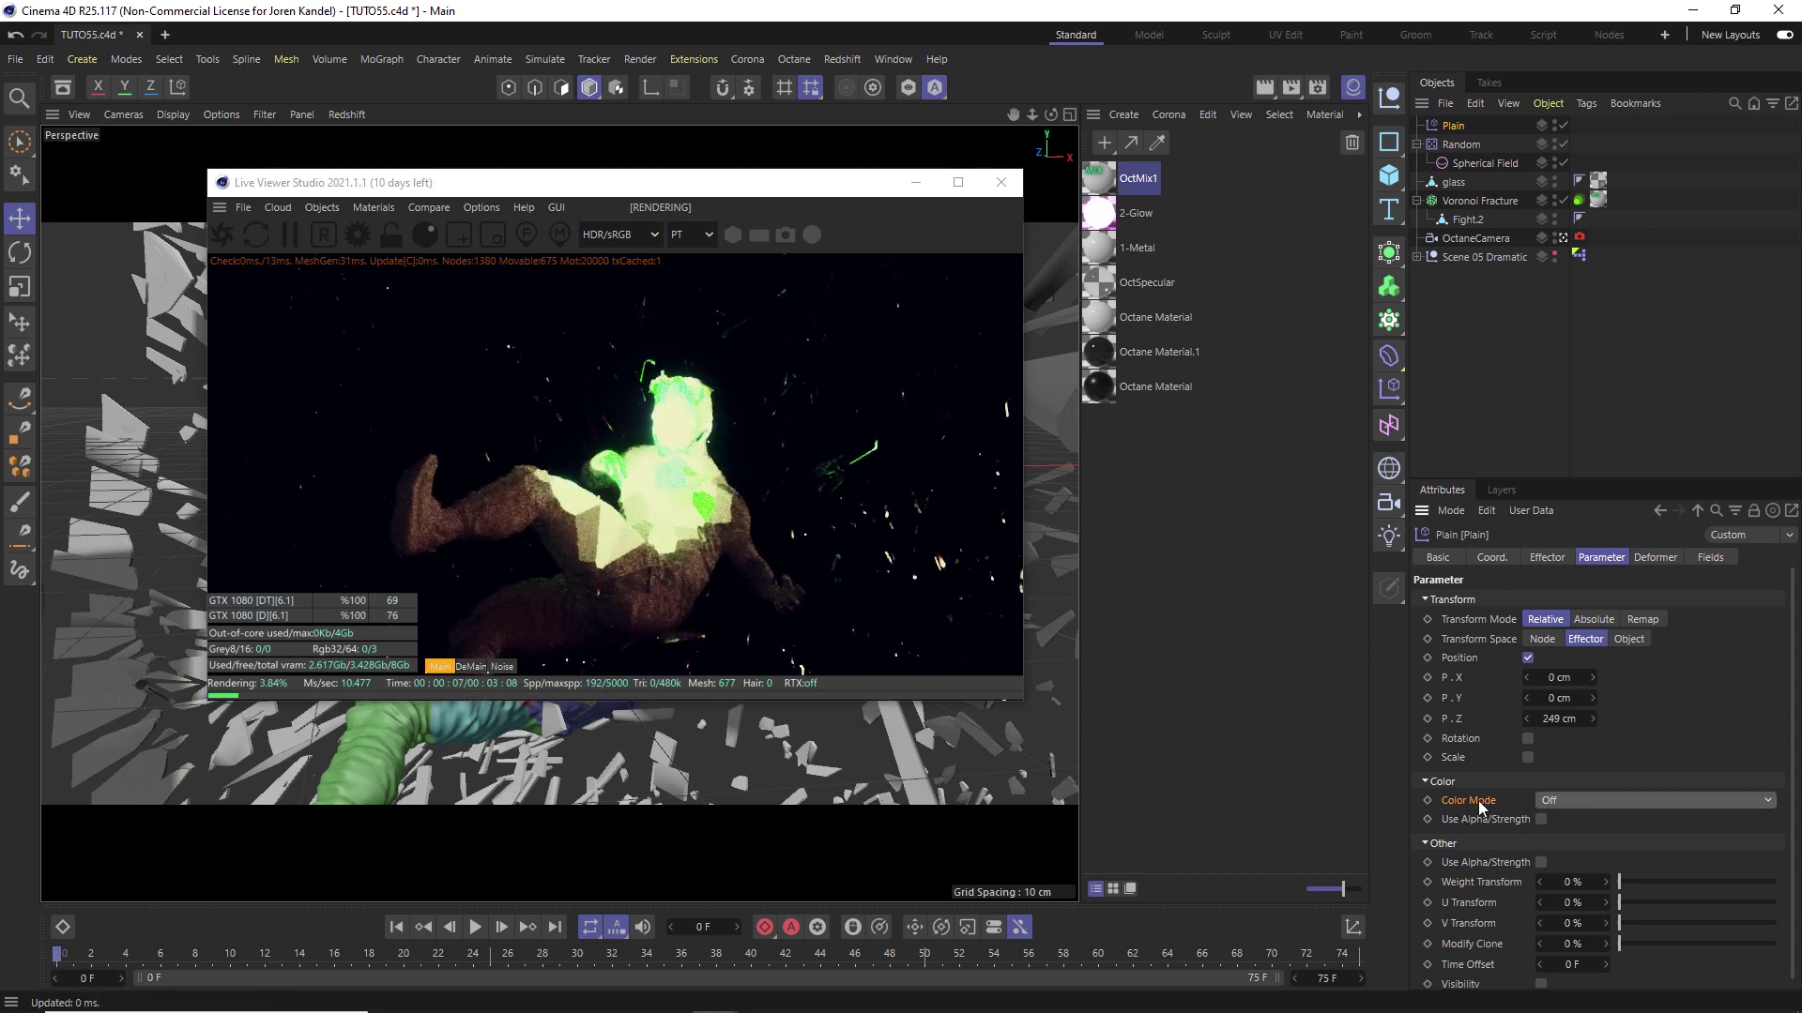
click(1591, 804)
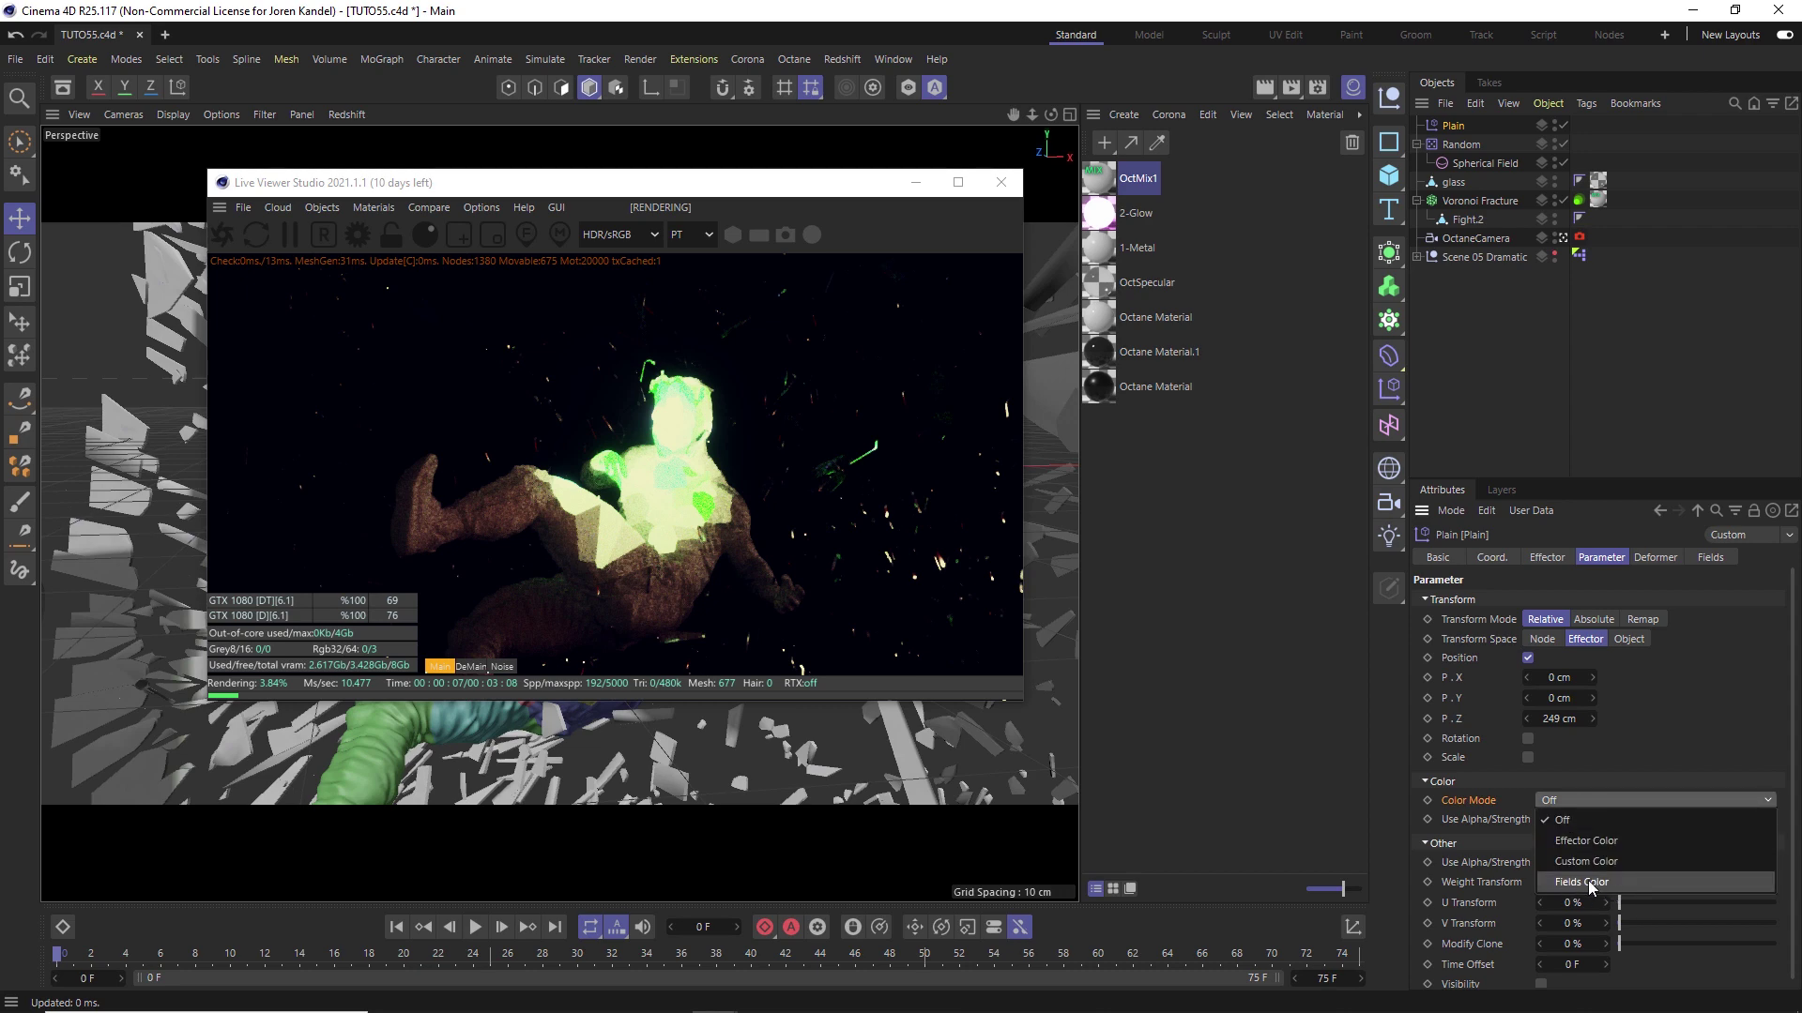
click(1590, 884)
click(1586, 799)
click(1592, 887)
Review OctMix1's node graph, then close the editors to see green-glowing shards in the Live Viewer.
double_click(1098, 179)
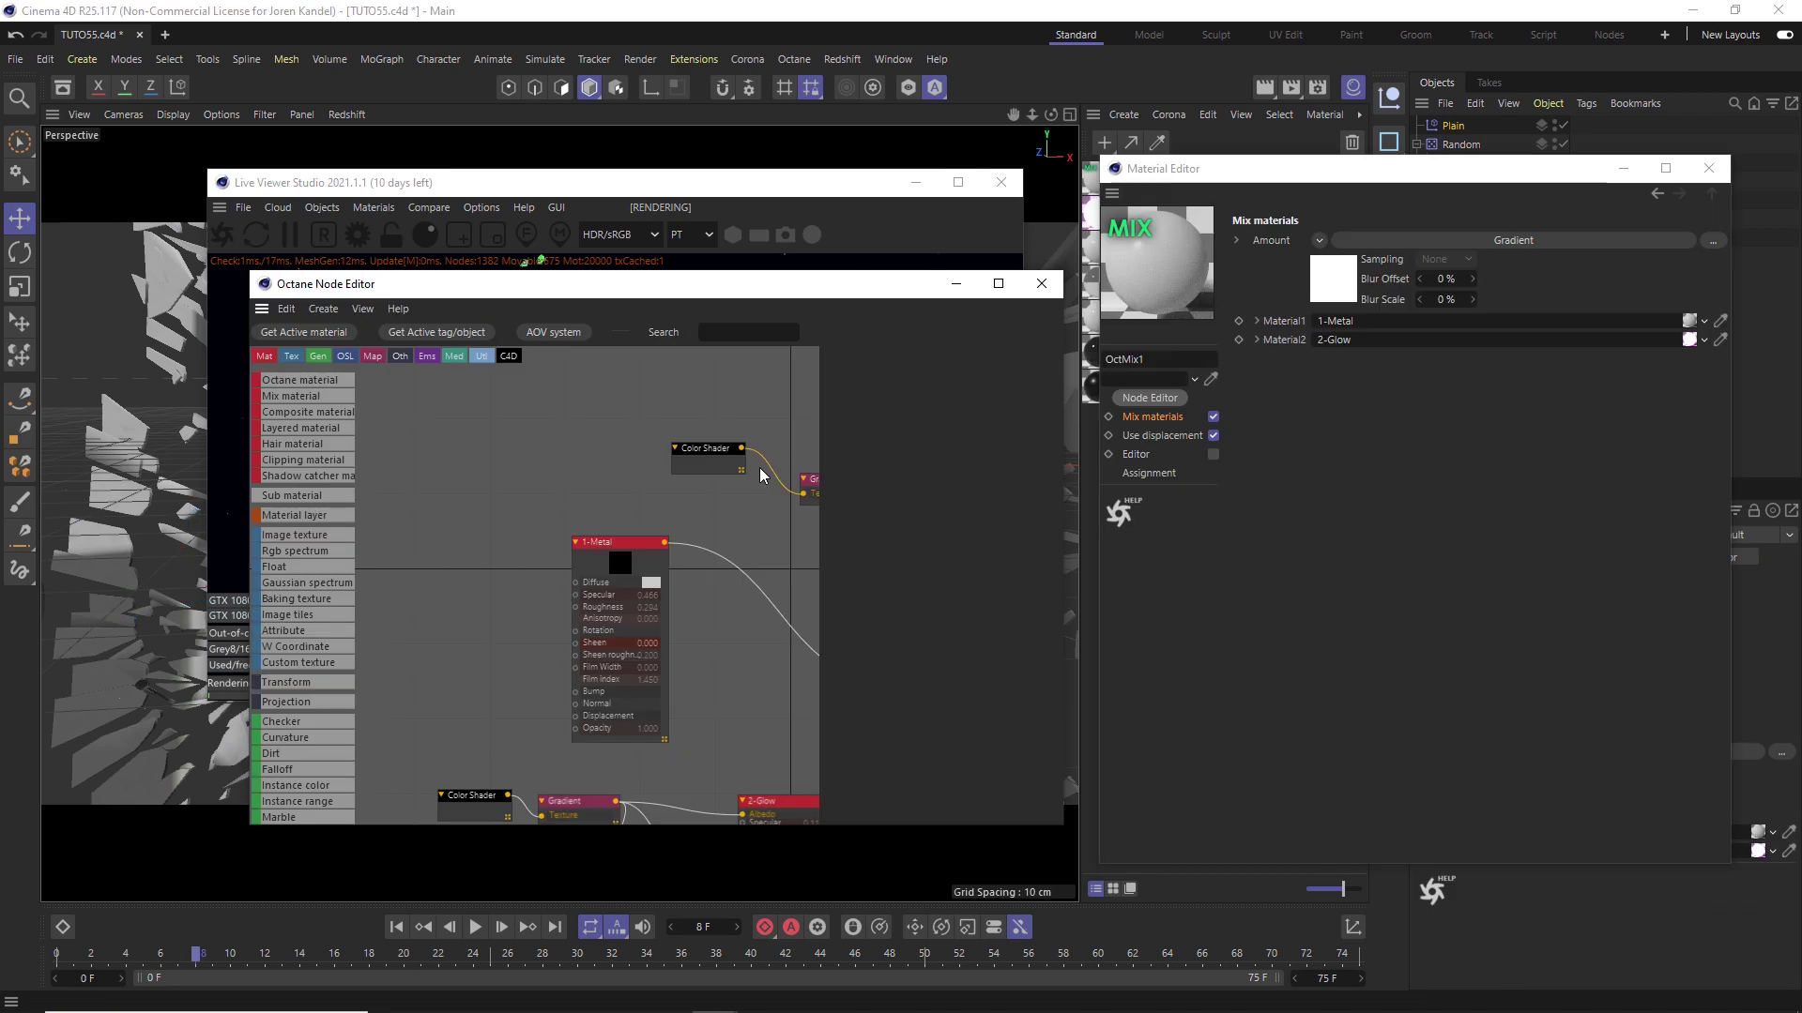
drag(593, 493, 588, 483)
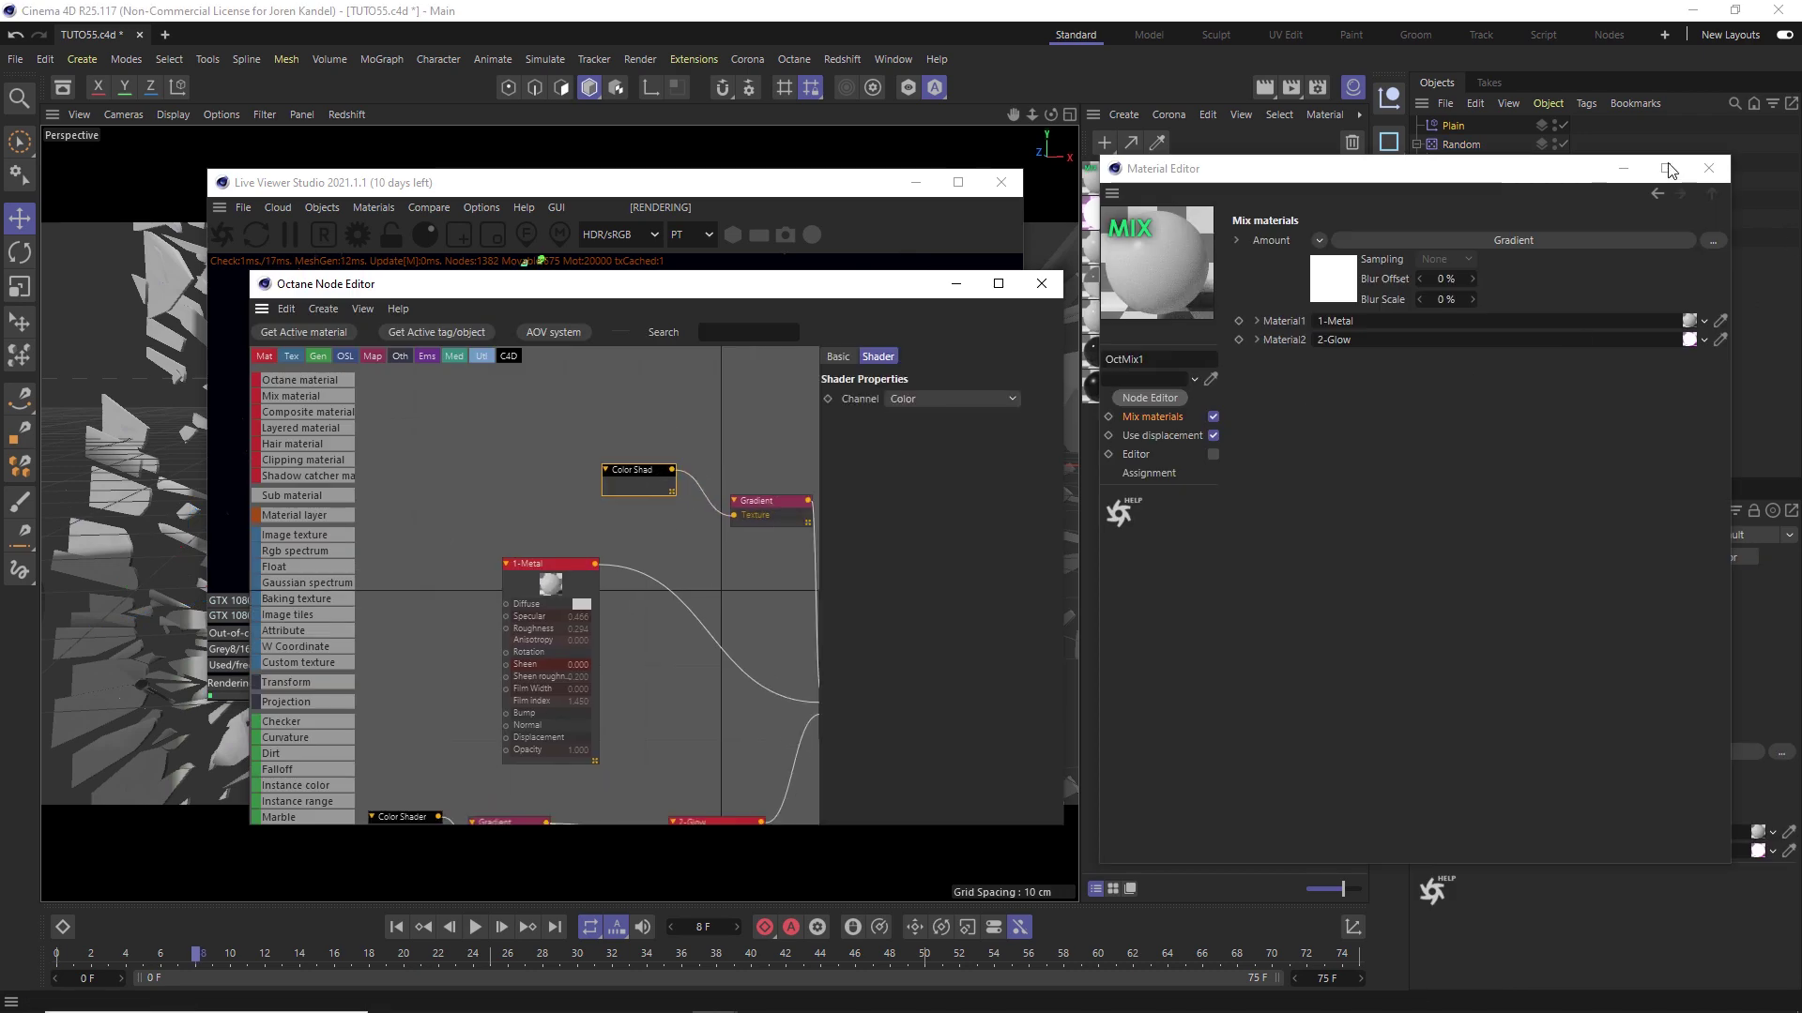
click(1708, 168)
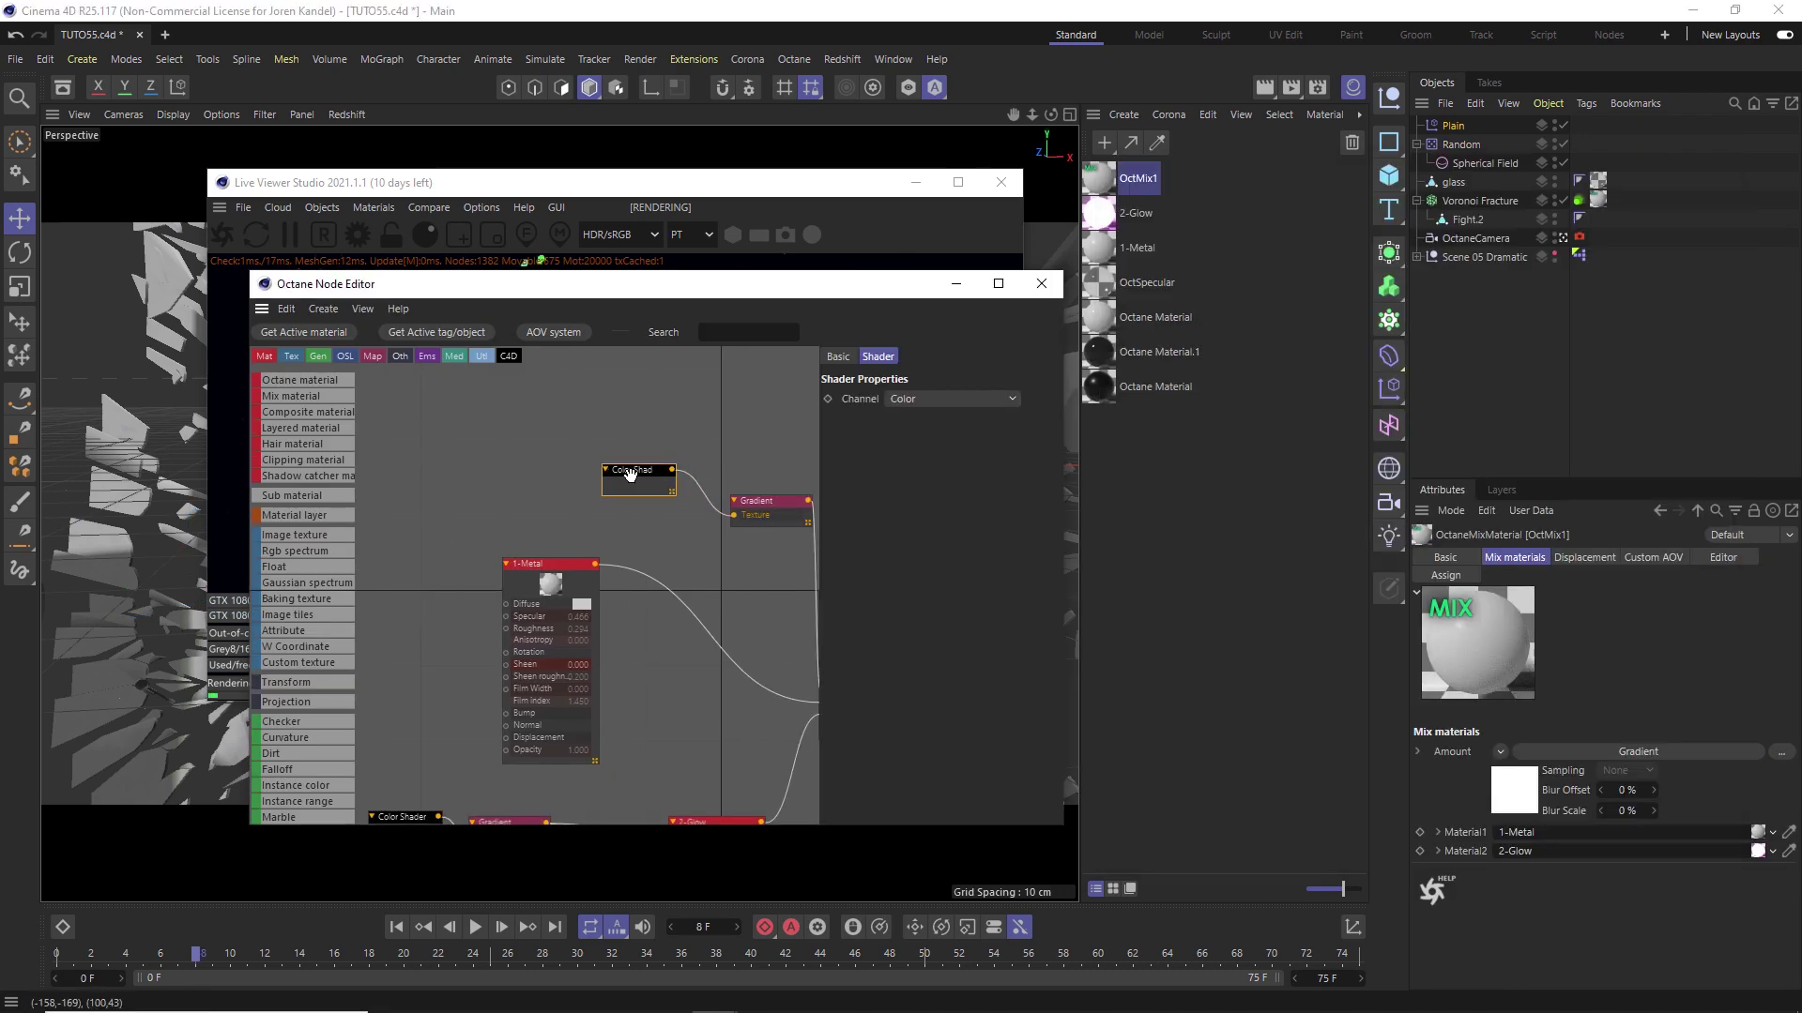
click(1464, 143)
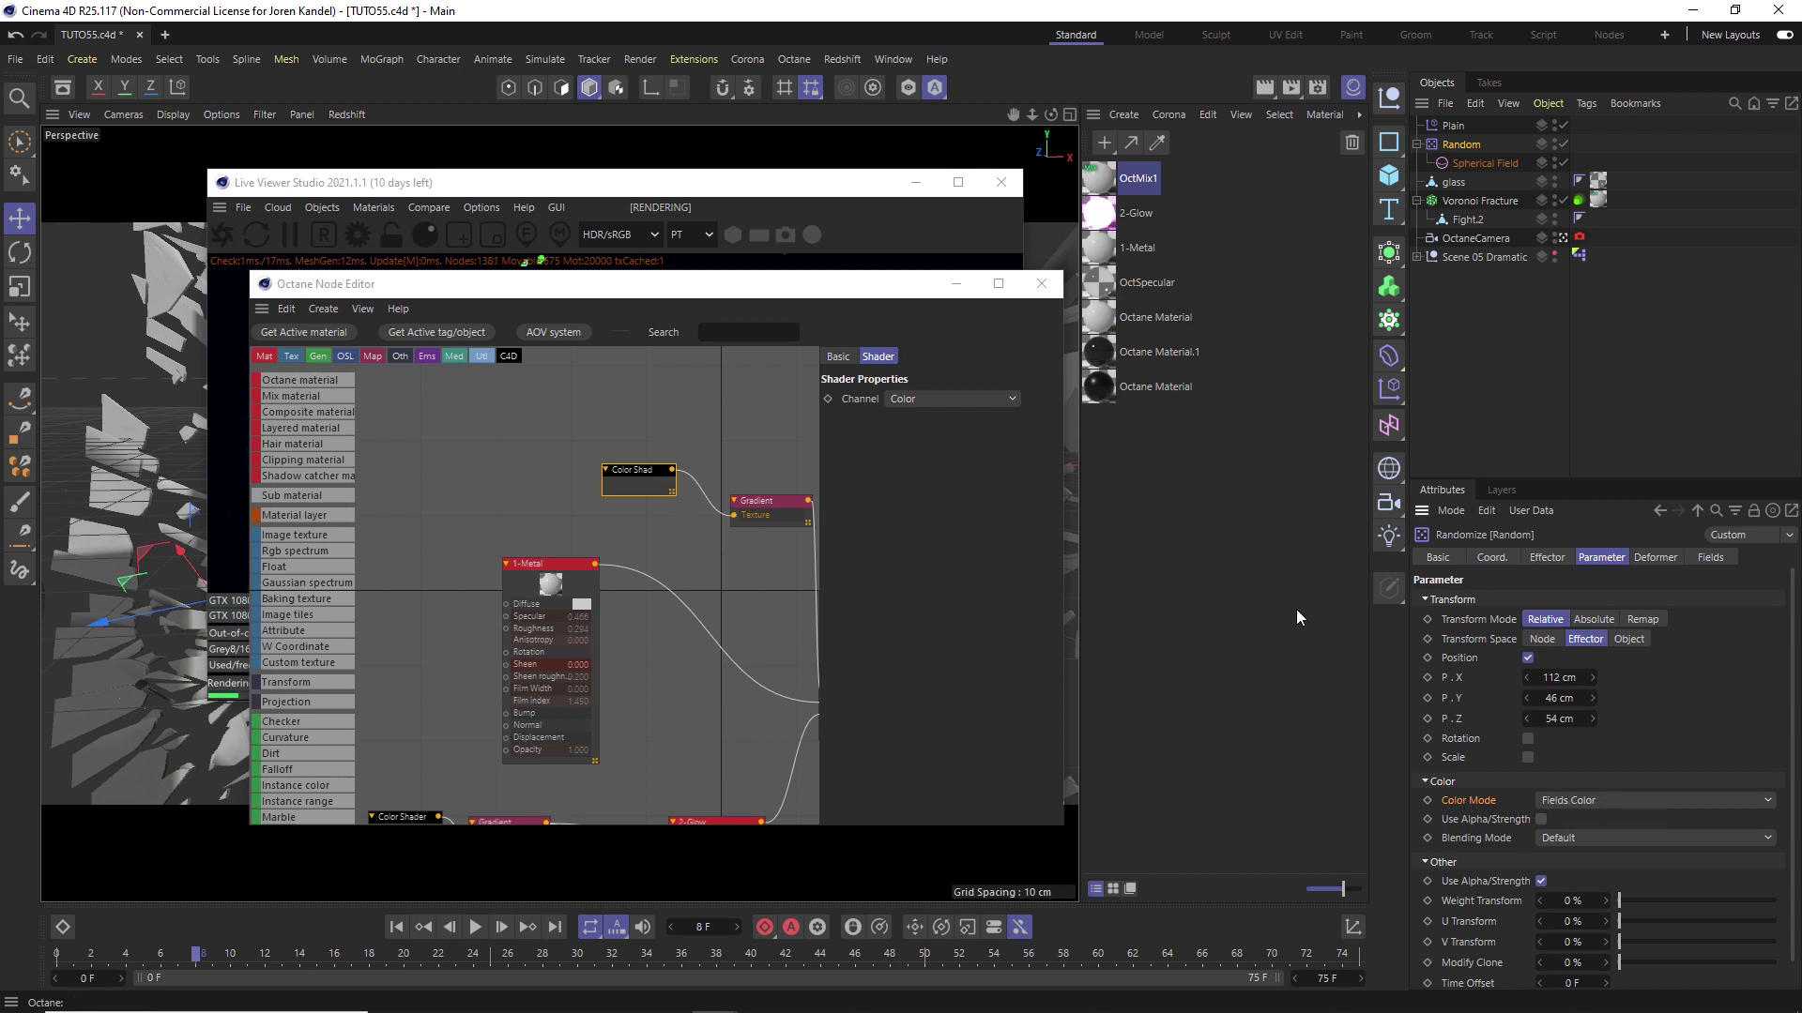
click(1042, 284)
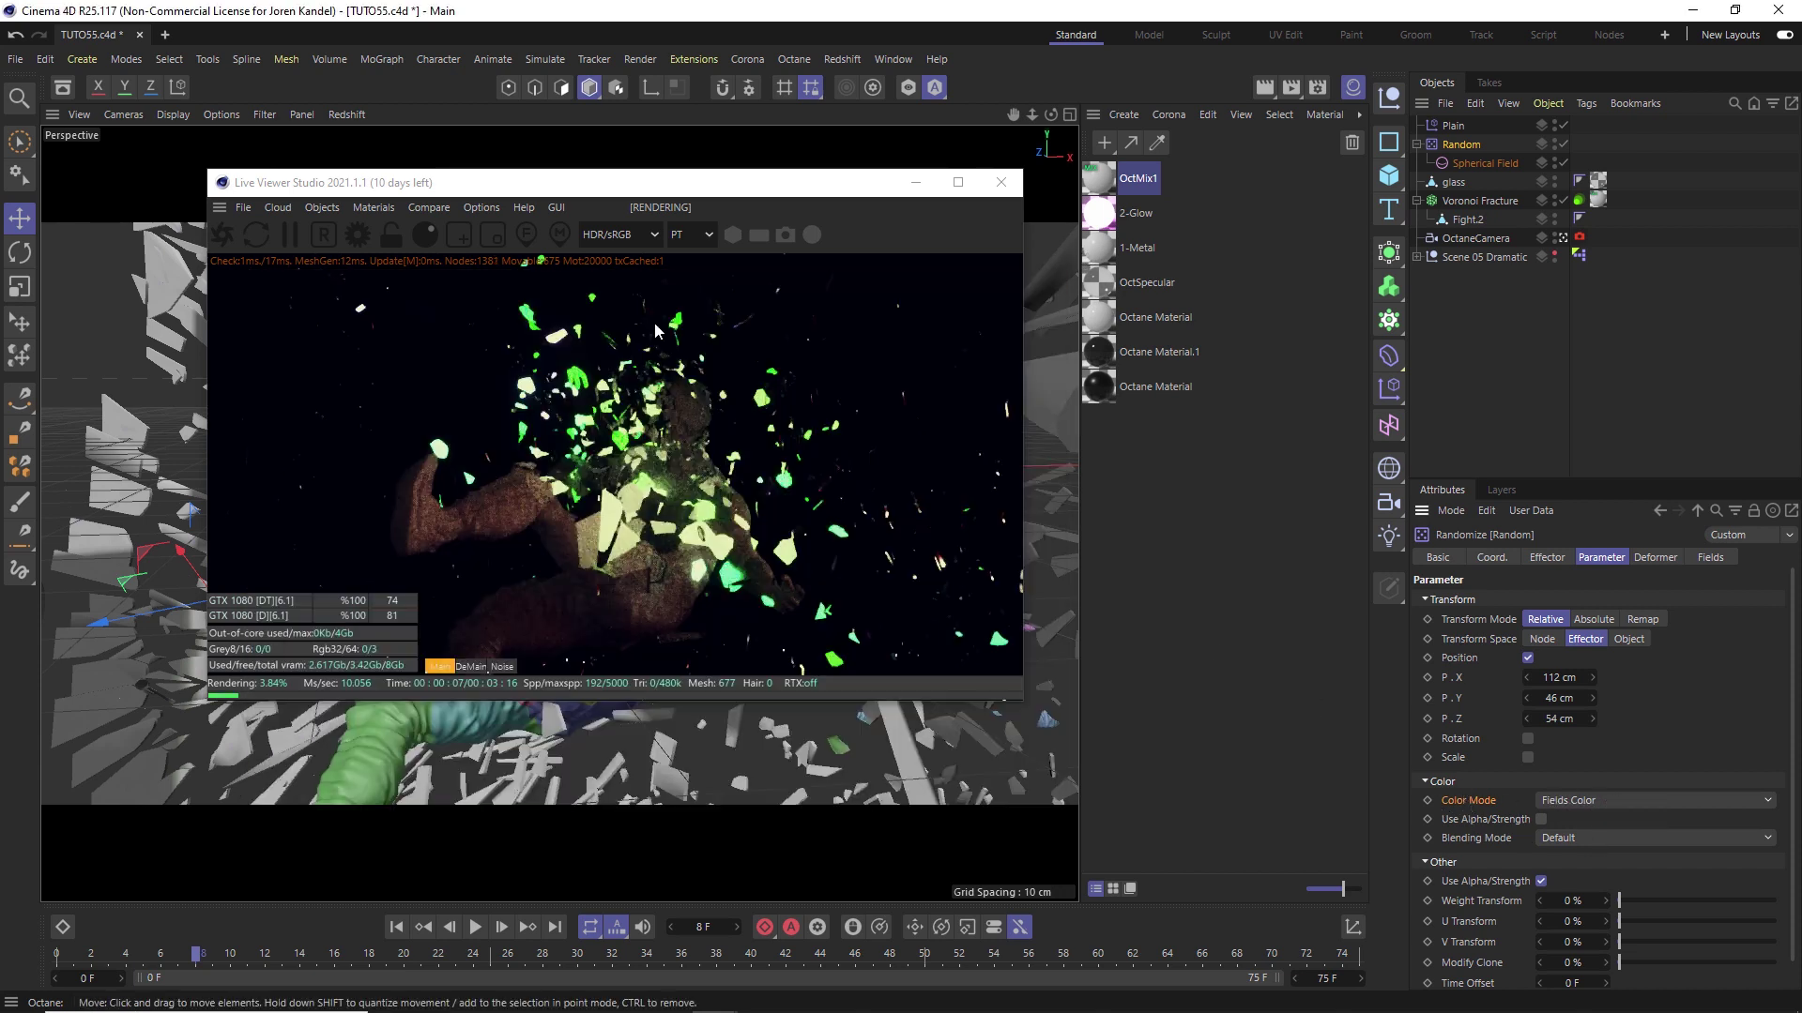